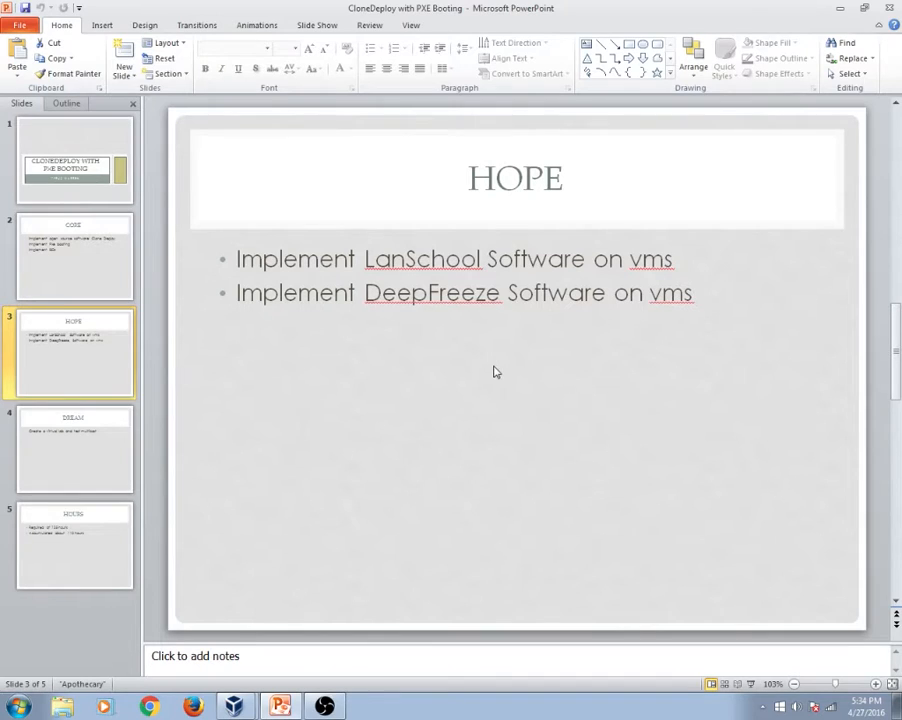
- Advance to slide 4 (DREAM), then minimize PowerPoint to reveal the Windows Server 2012 VM
click(89, 436)
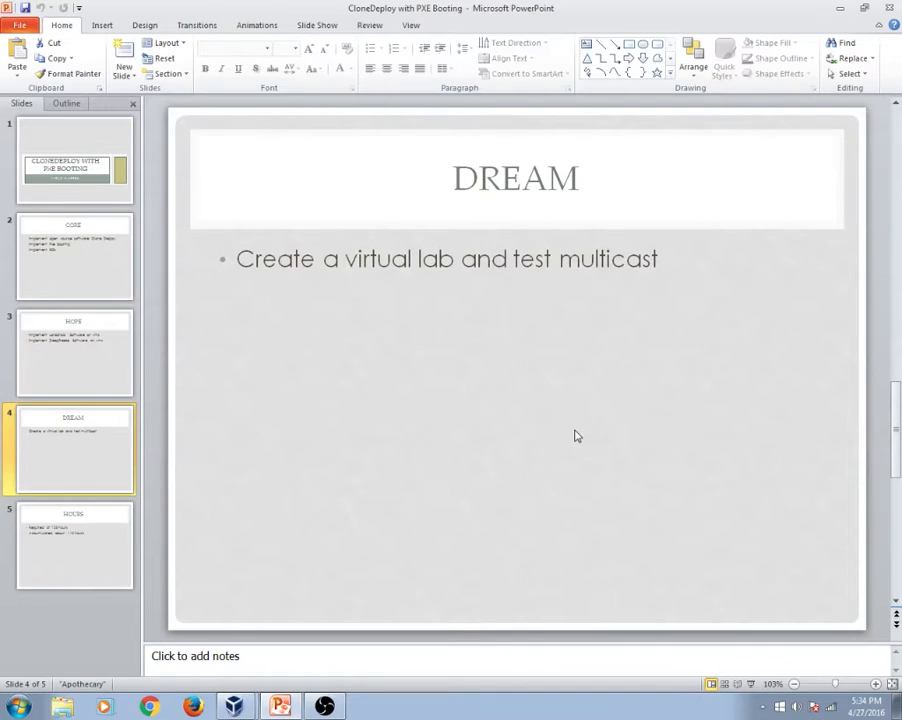
click(838, 11)
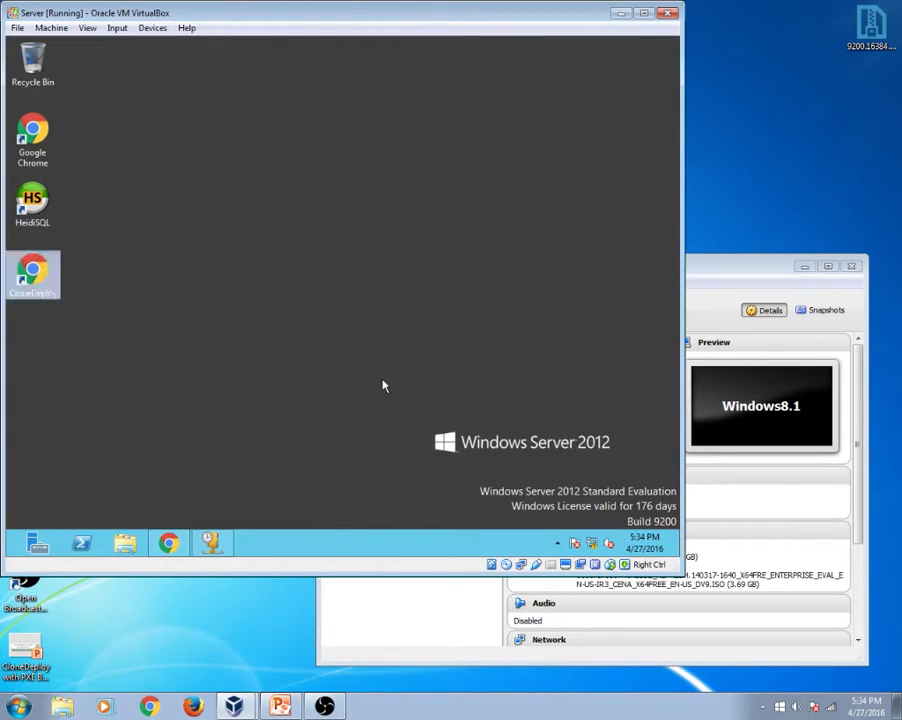
click(705, 281)
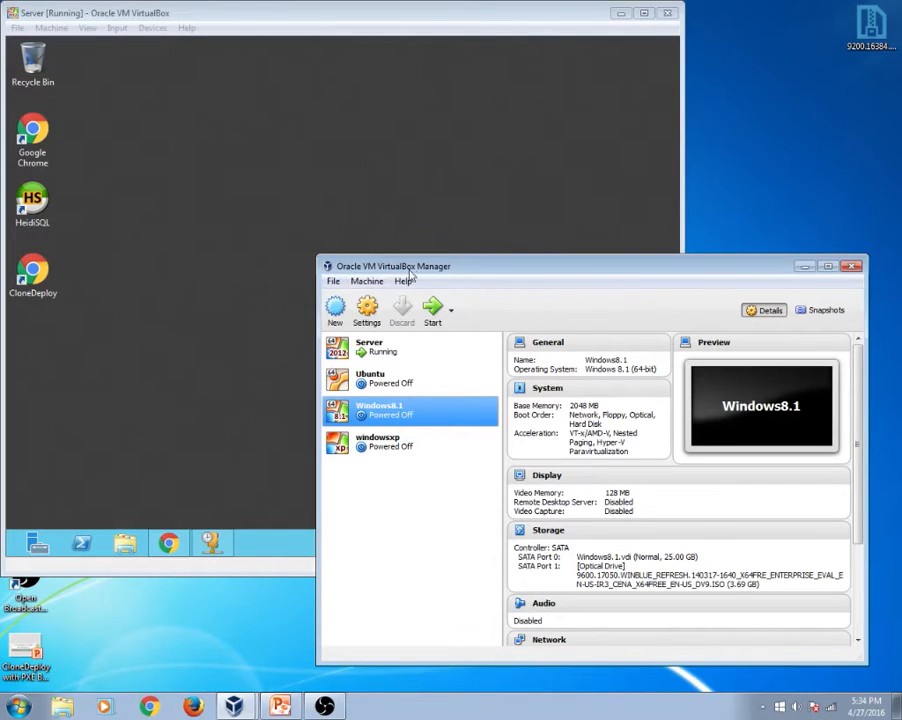
click(424, 361)
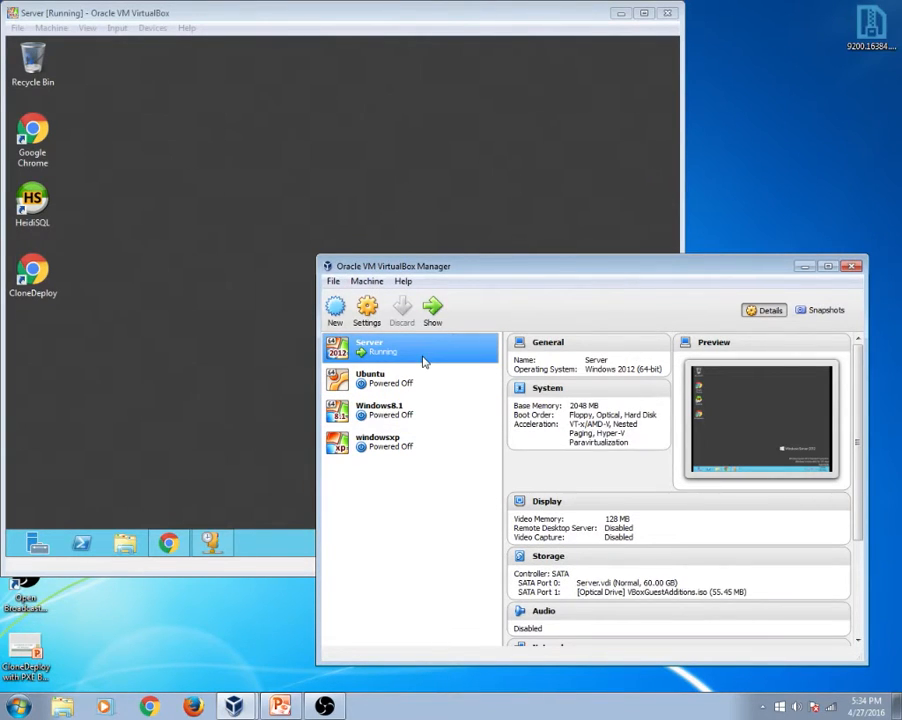
click(464, 243)
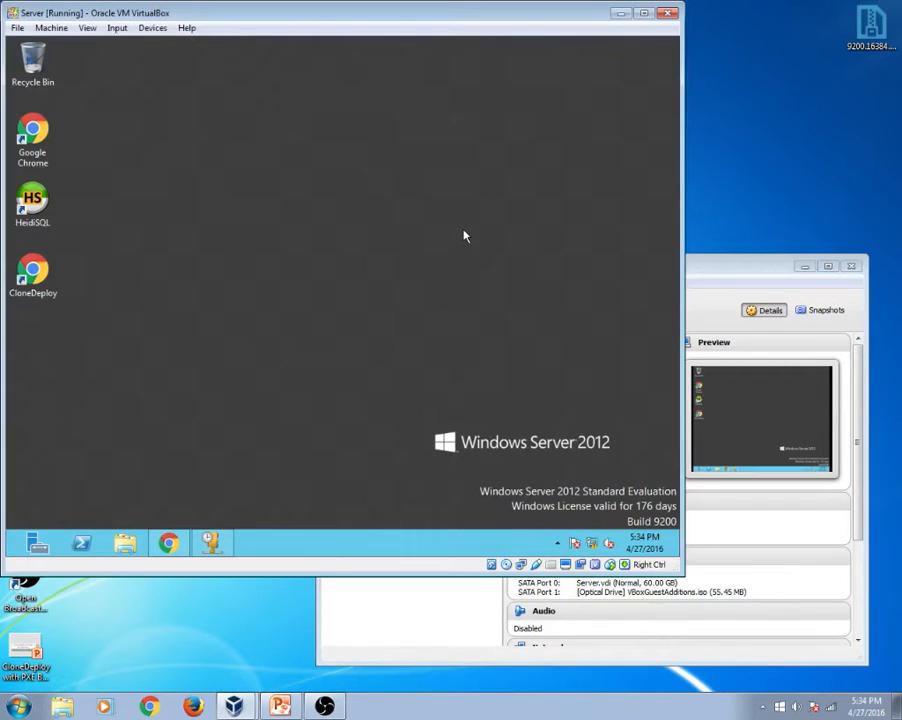
click(718, 280)
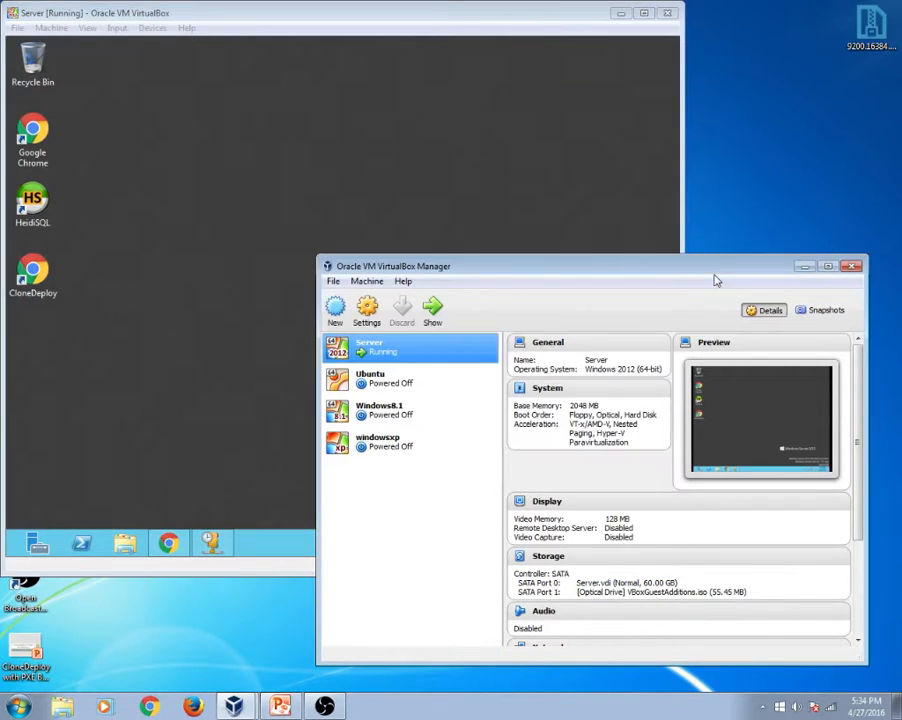
click(392, 392)
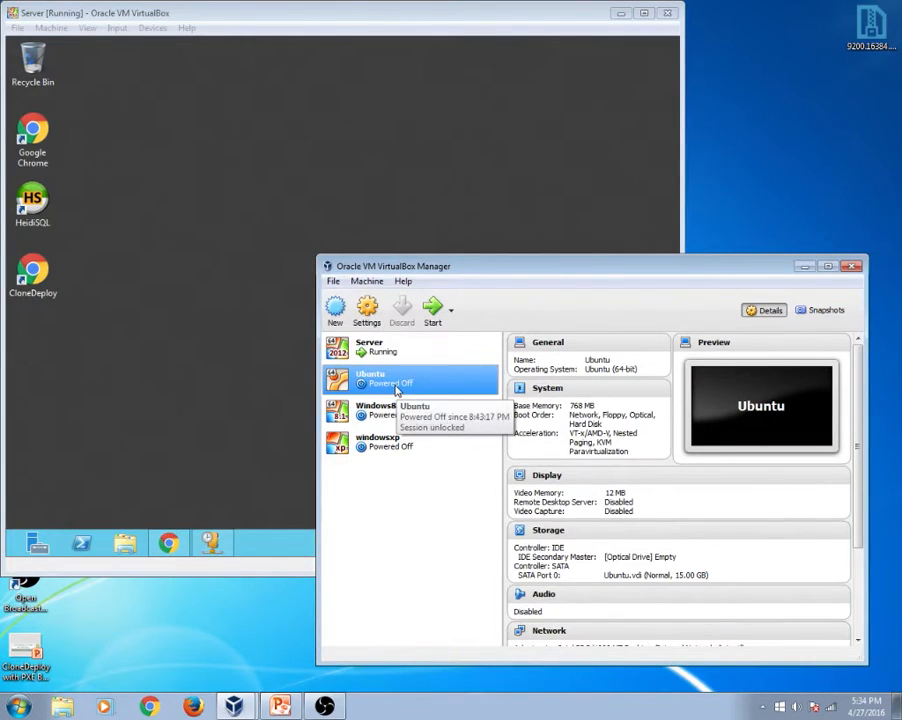
click(391, 416)
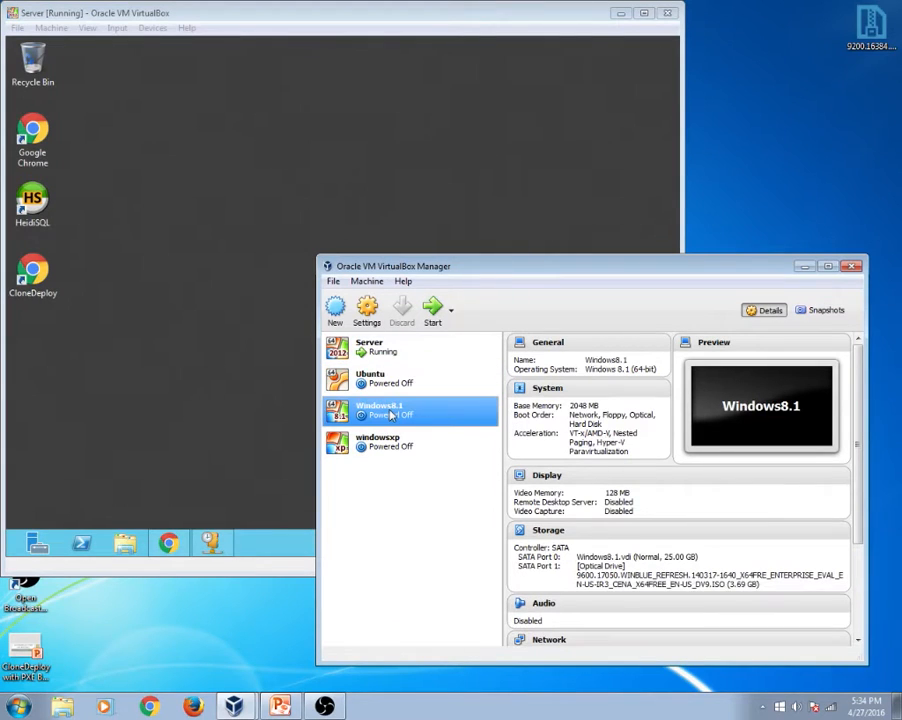
click(380, 456)
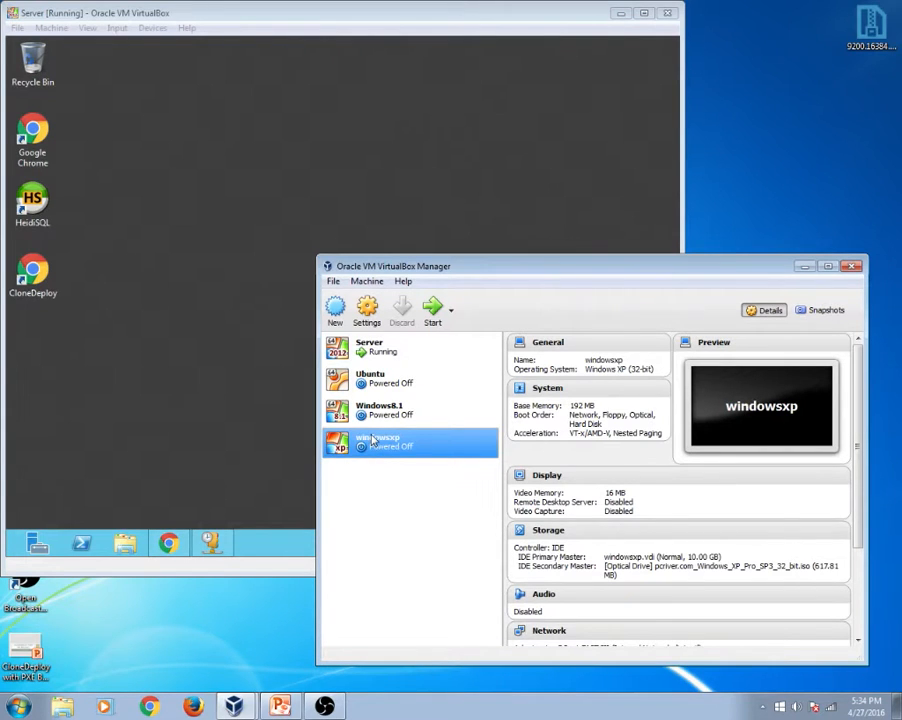
click(213, 368)
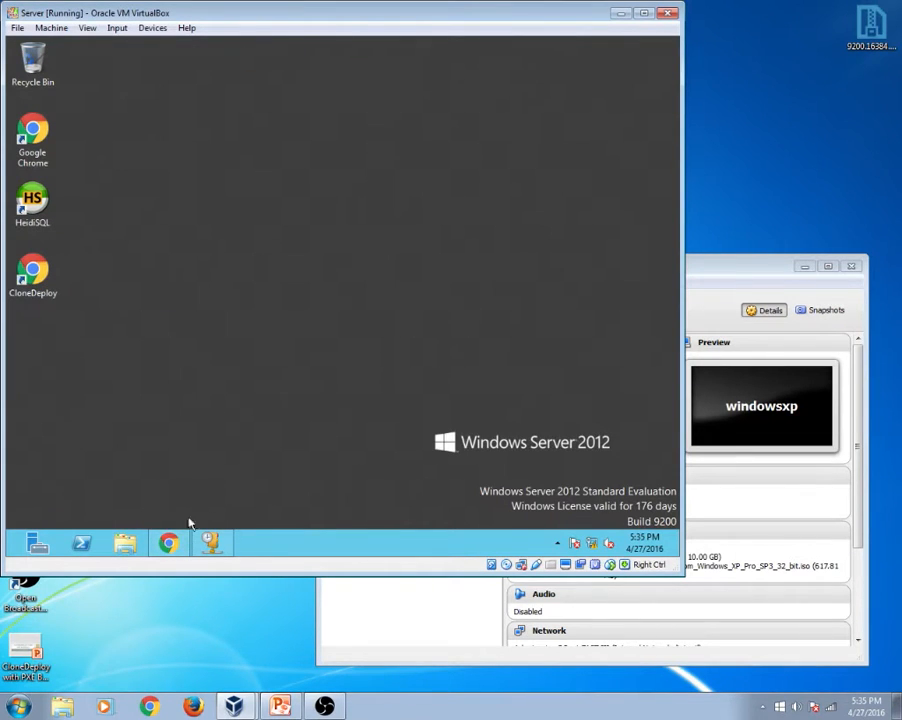
- Glance at the server's CloneDeploy login page and DHCP console, then select Windows8.1 in VirtualBox Manager
click(169, 545)
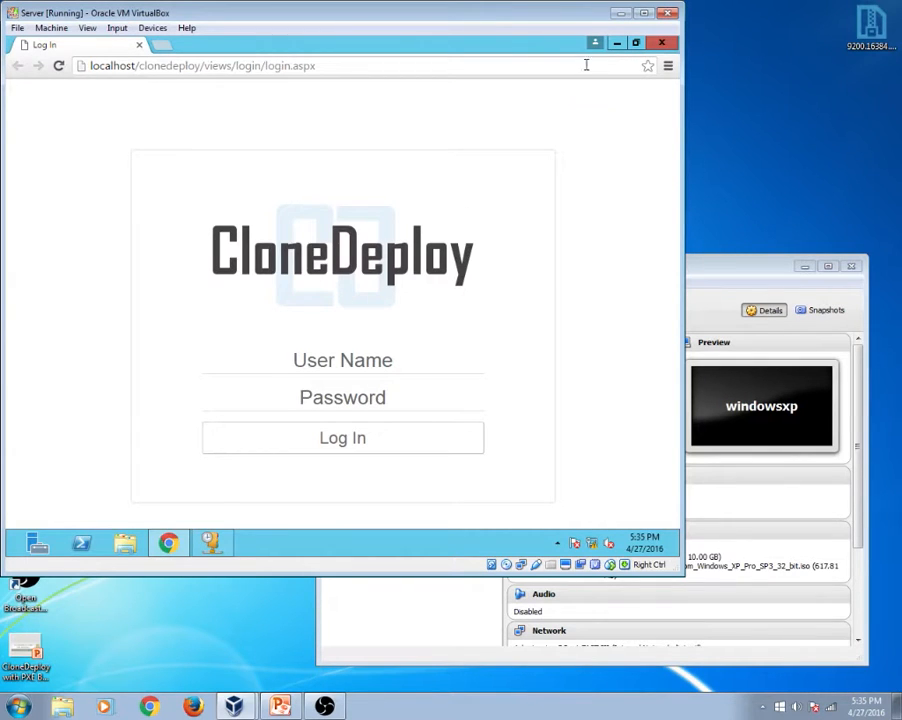
click(619, 46)
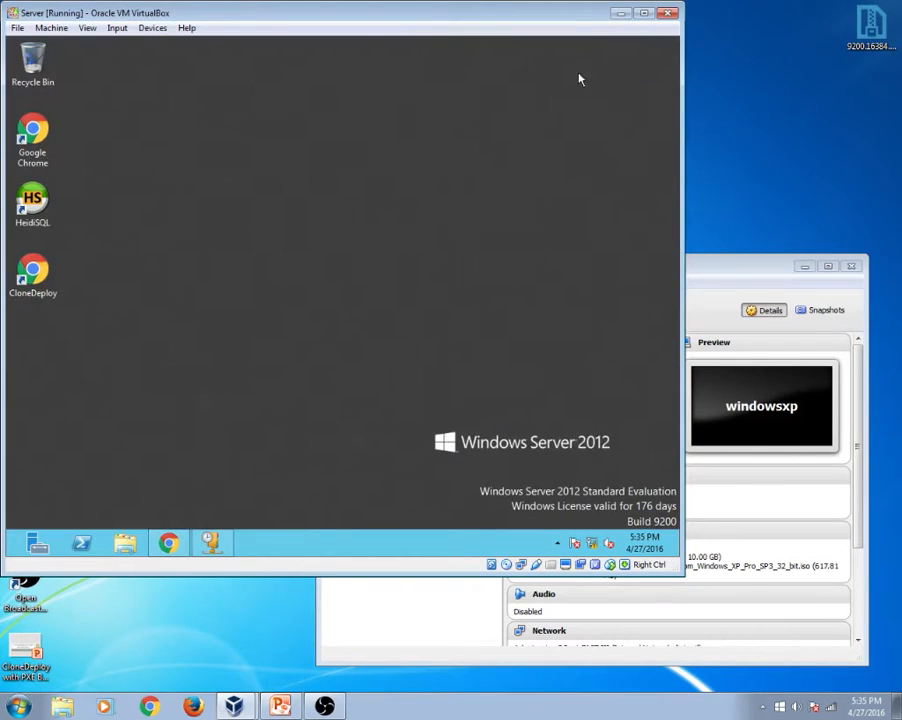
click(212, 542)
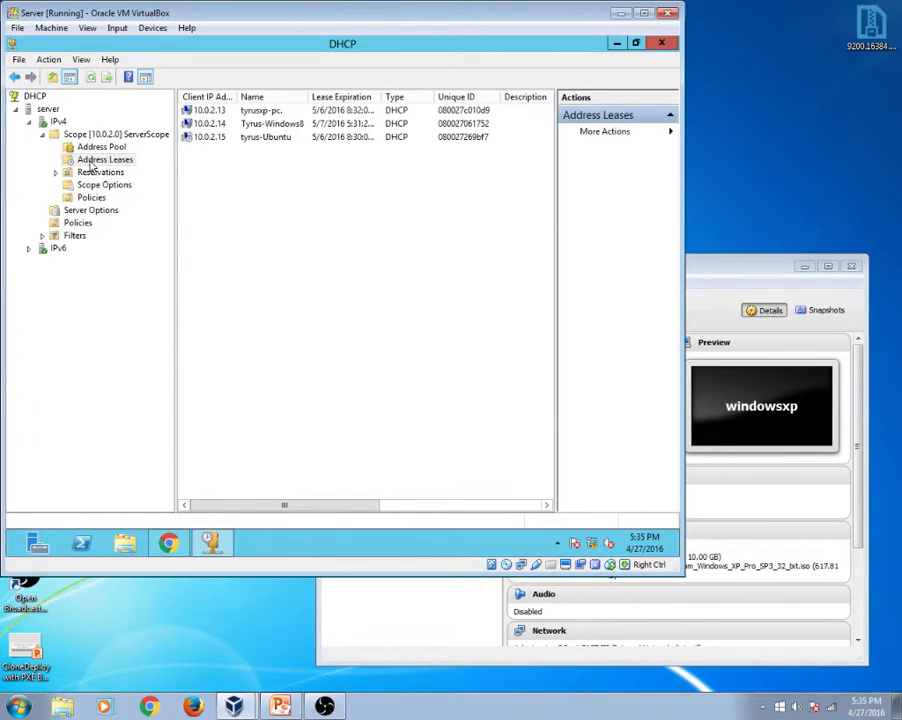
click(617, 43)
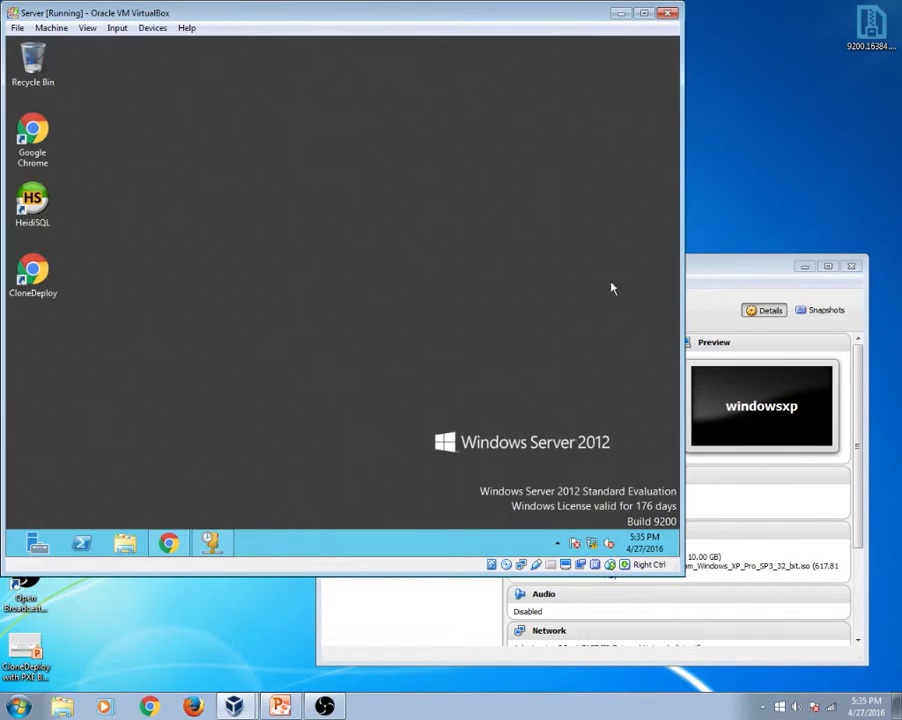
click(689, 257)
click(381, 413)
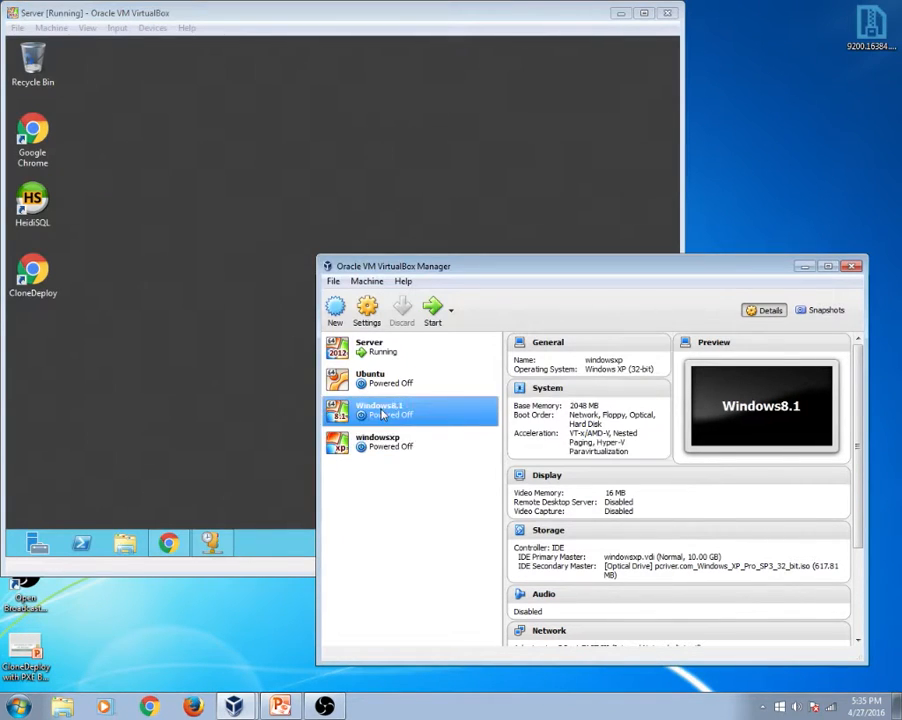
- Start the Windows8.1 VM, let it PXE-boot past the Boot Menu, reposition its window, and return to the Server VM
click(434, 324)
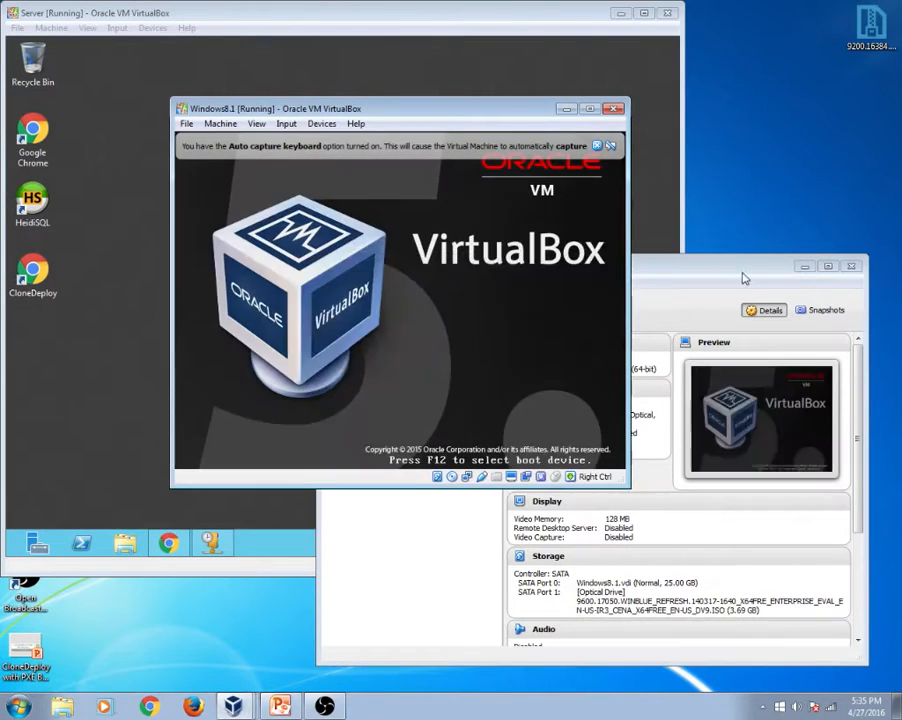
click(749, 269)
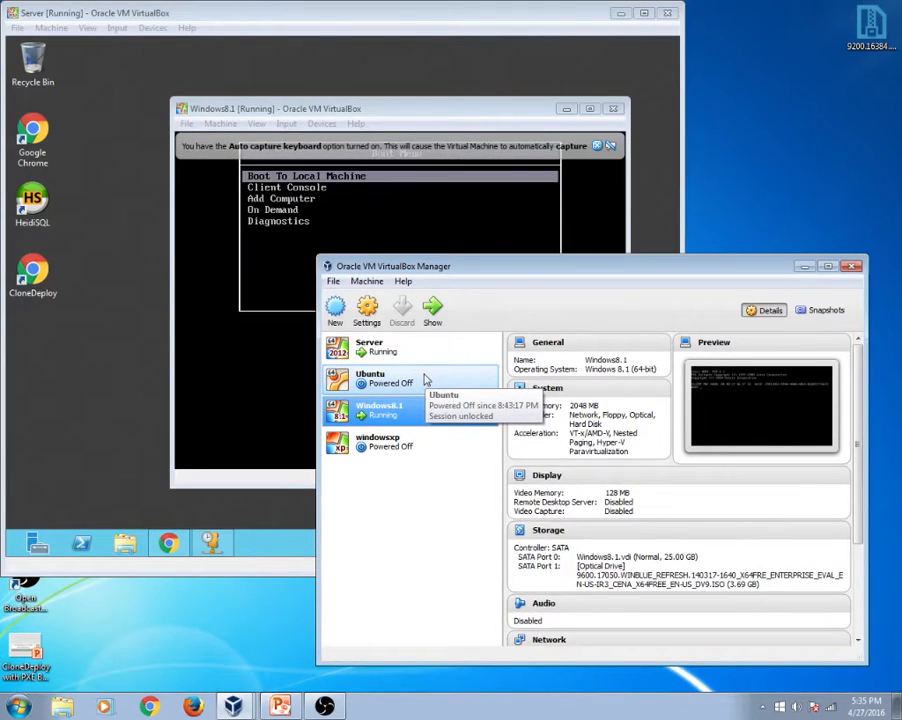
click(596, 152)
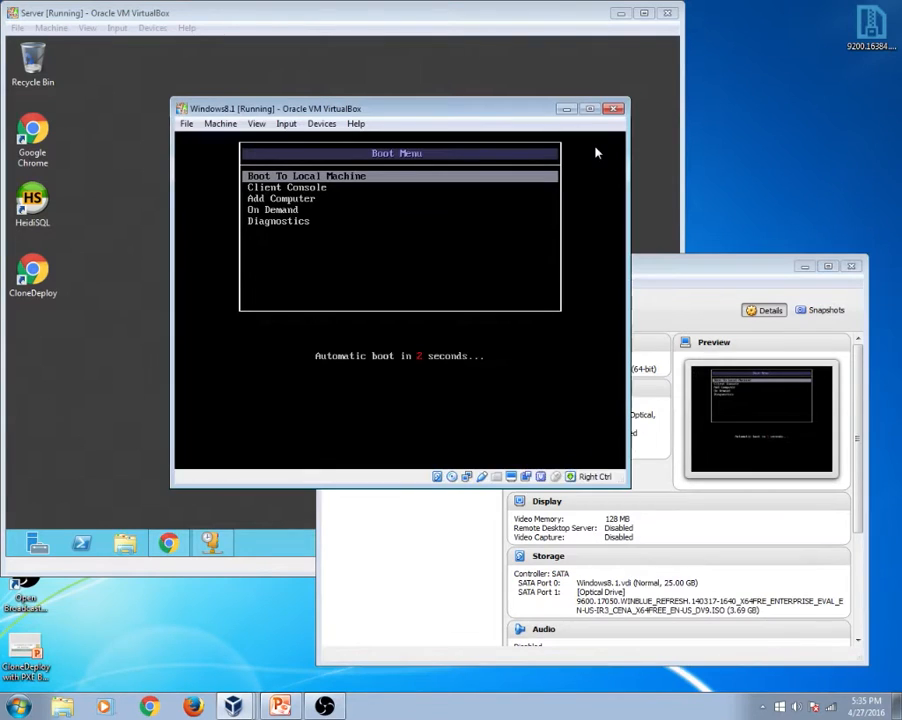
click(711, 280)
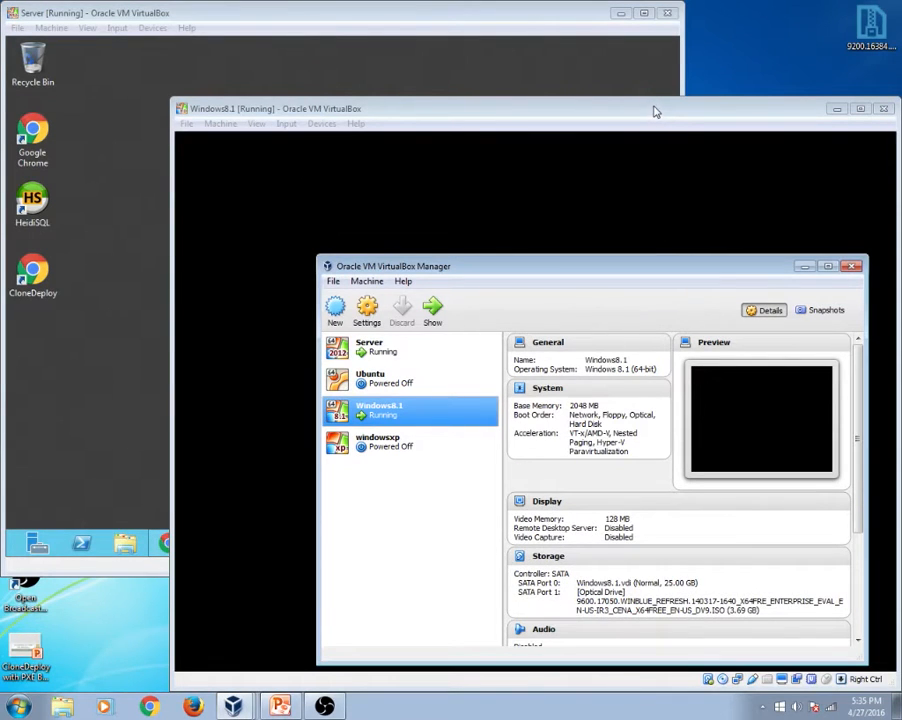
drag(660, 110, 647, 88)
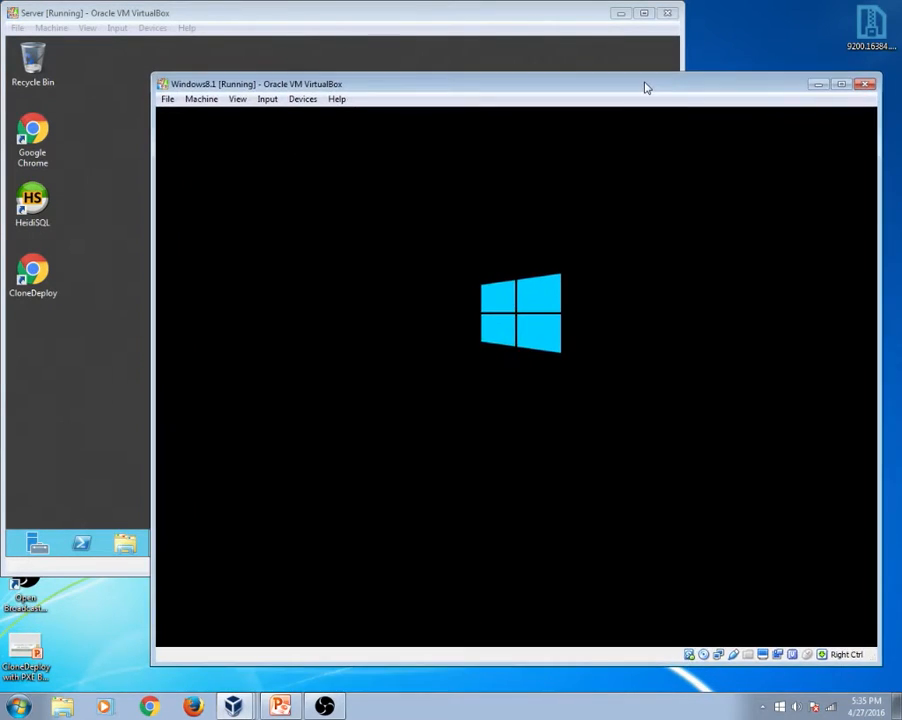
click(72, 442)
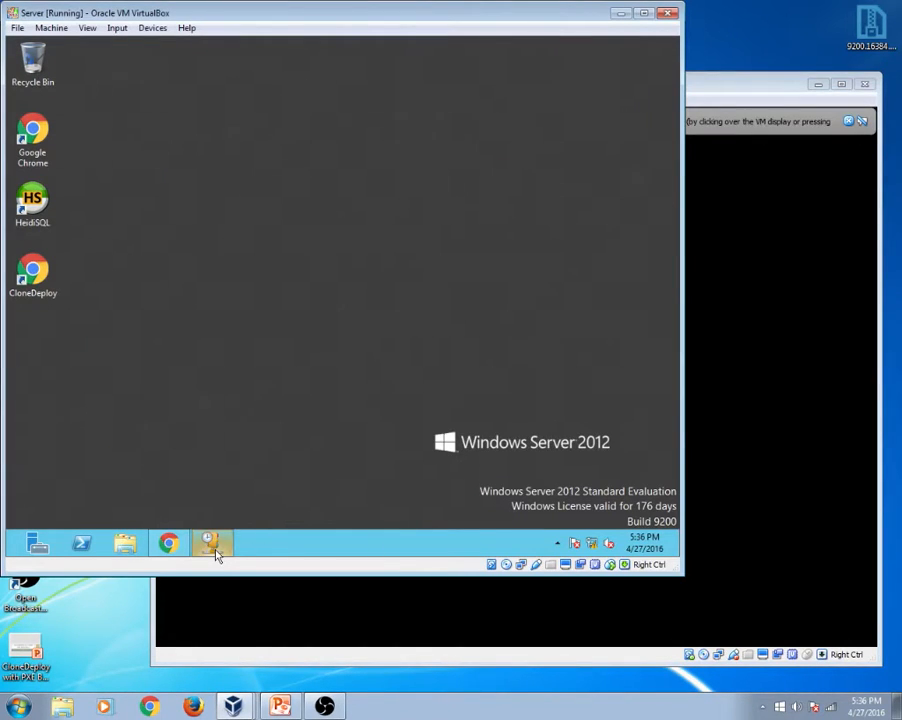
- Log in to the CloneDeploy console with the admin user name and password, then reopen the DHCP leases
click(170, 545)
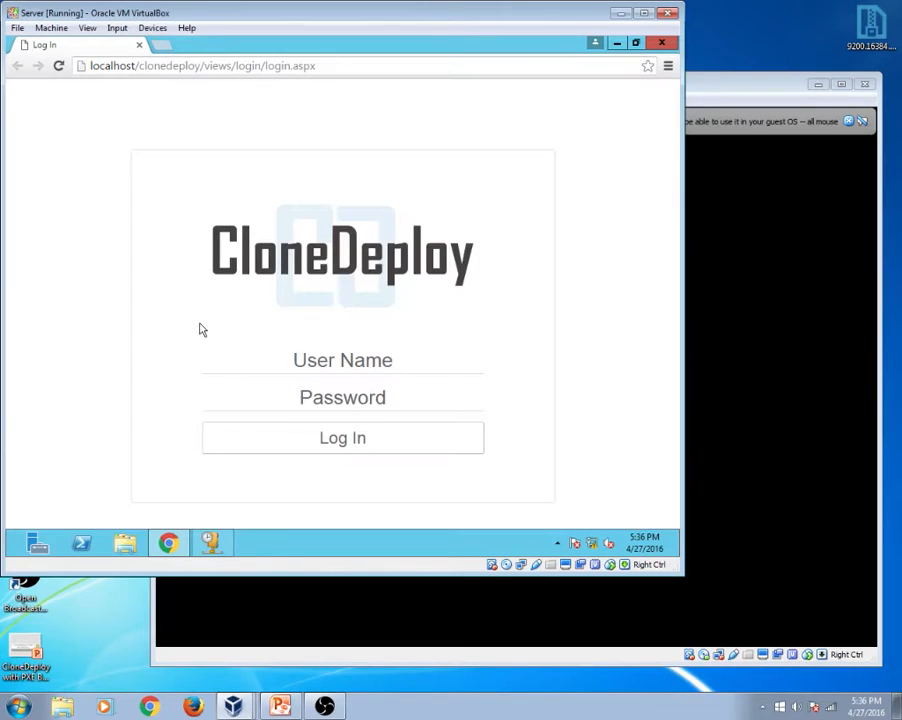
click(345, 360)
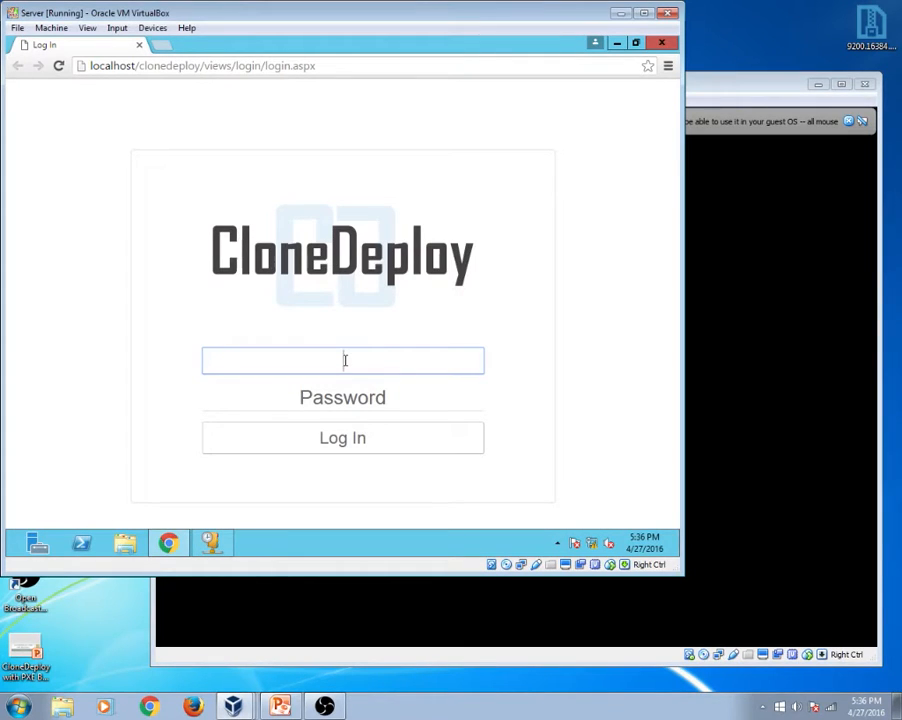
text(twarren)
key(Tab)
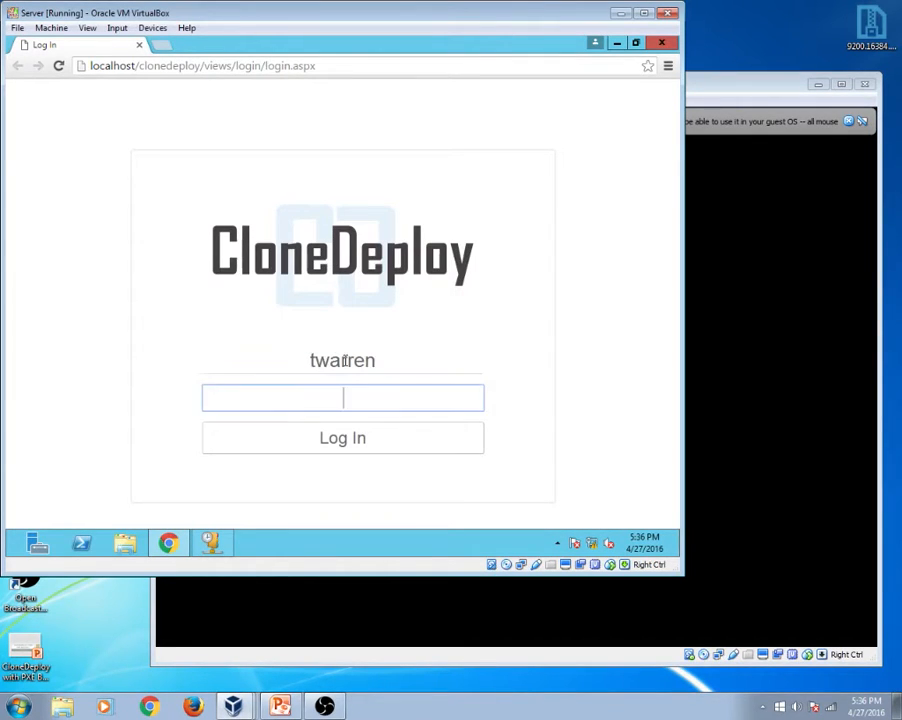
text(•••••••)
key(Return)
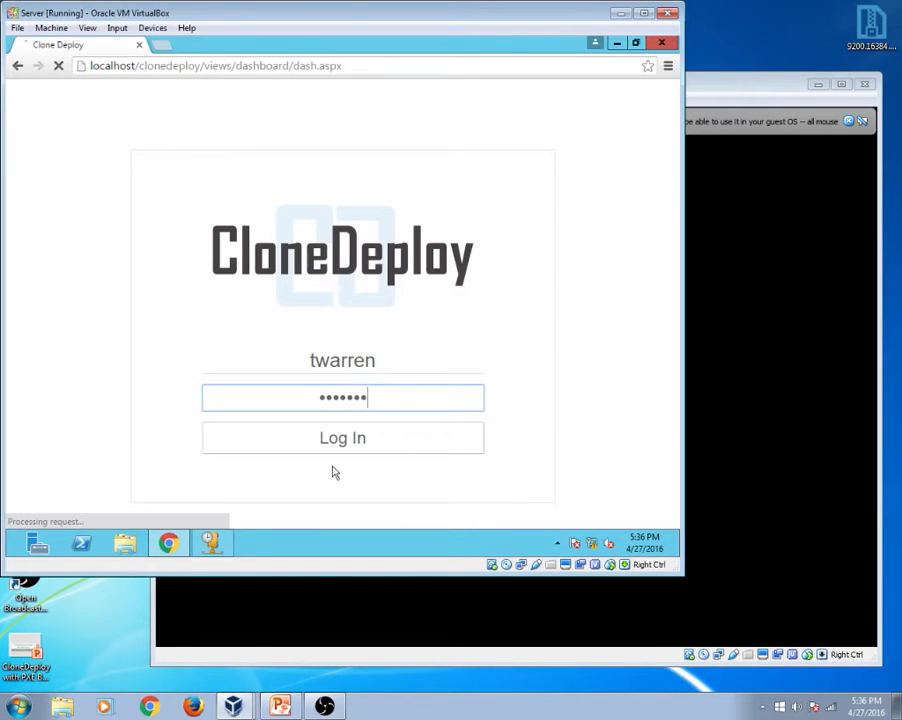
click(212, 541)
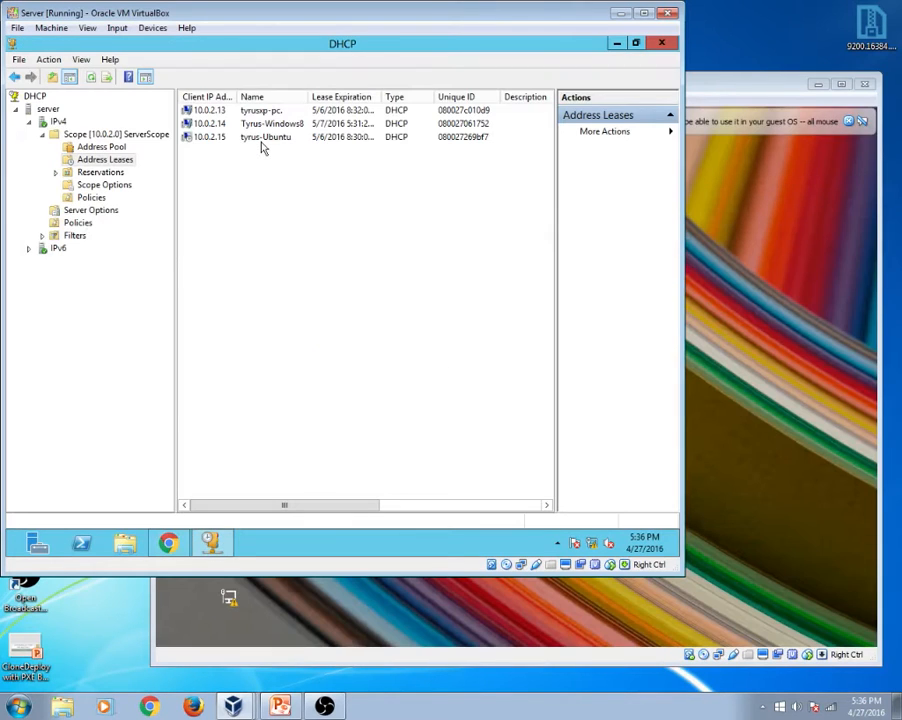
- Dismiss the Windows8.1 guest's lock screen and sign in with the account password
click(712, 86)
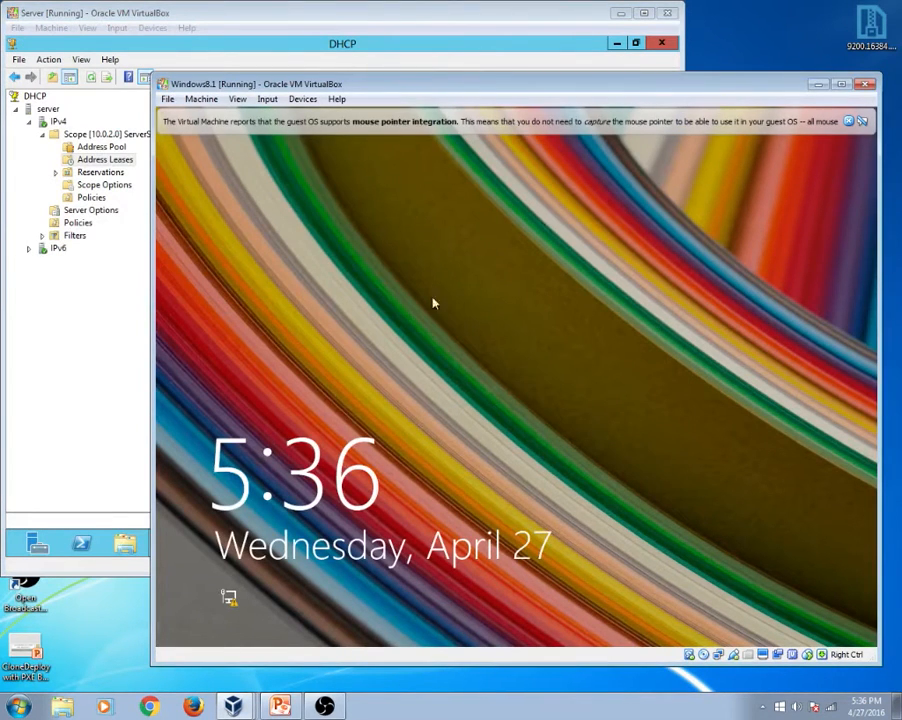
click(419, 372)
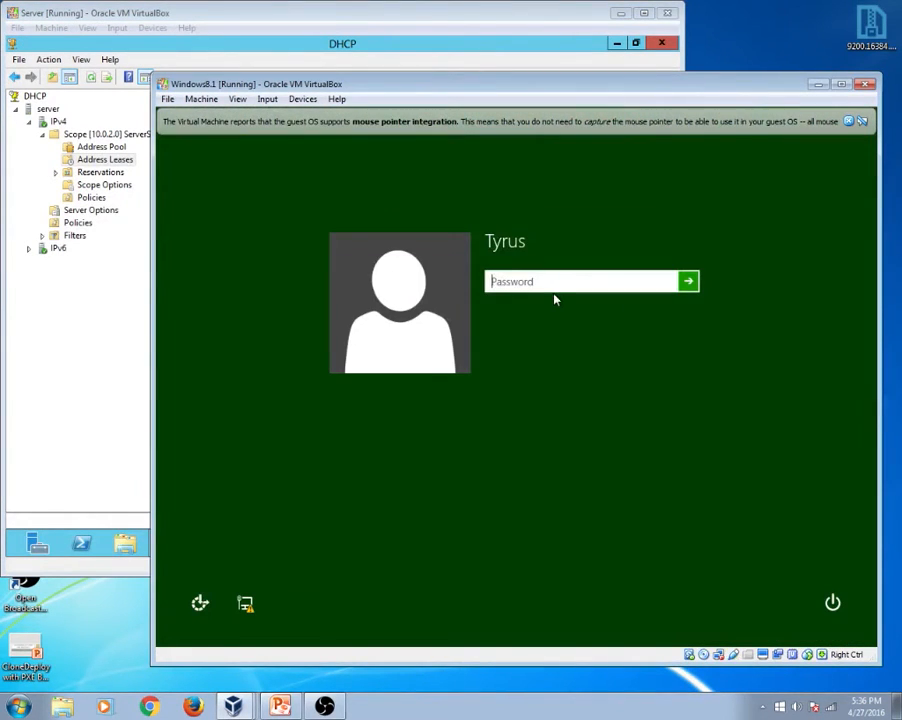
text(***********)
key(Return)
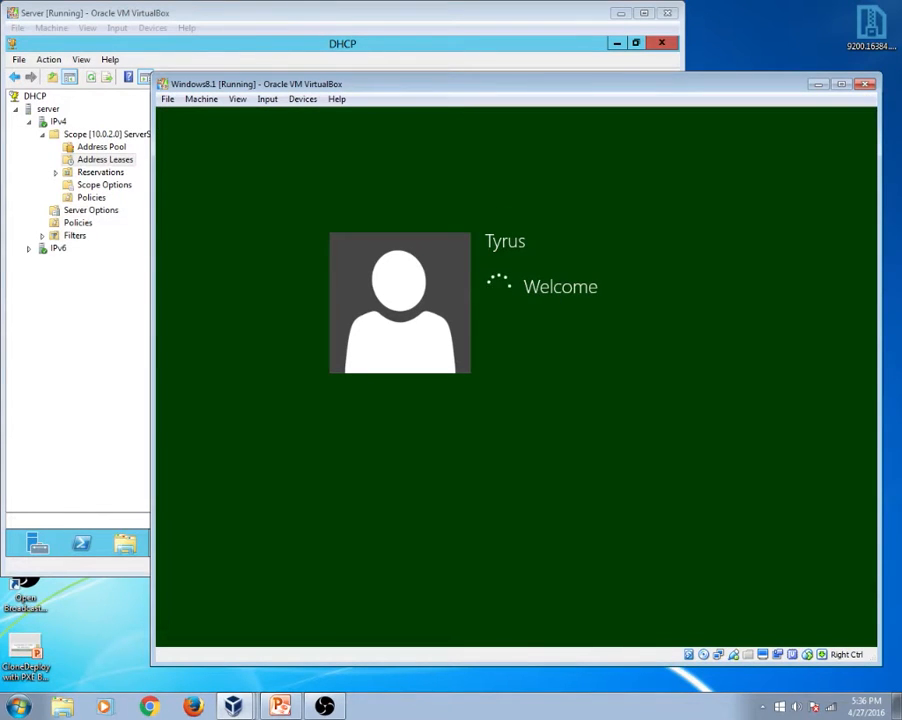
- Check the server's DHCP leases, reposition the guest window, and bring VirtualBox Manager to the front
click(70, 350)
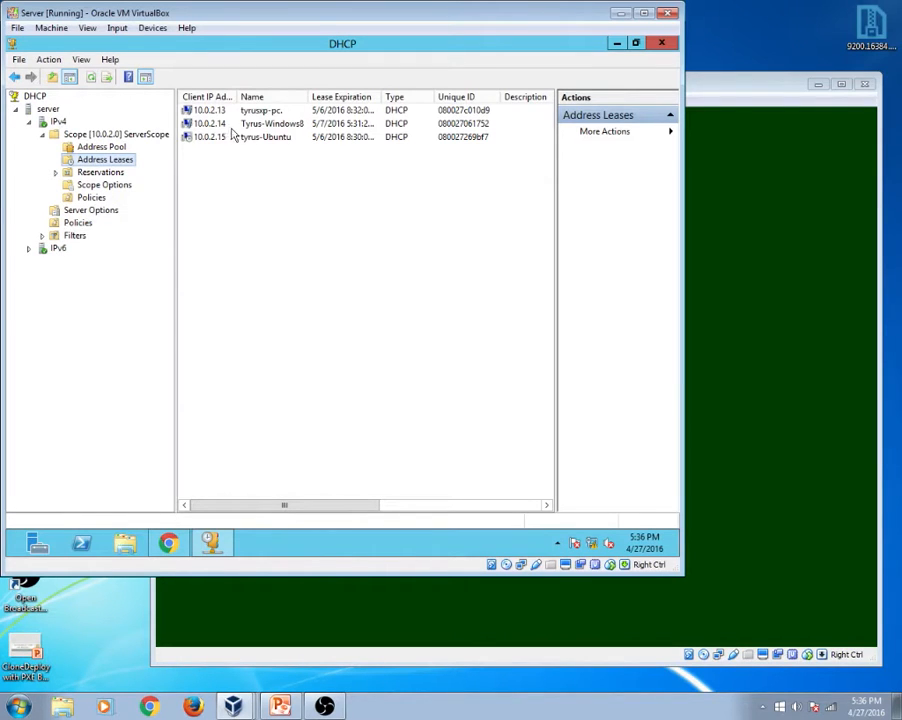
click(778, 330)
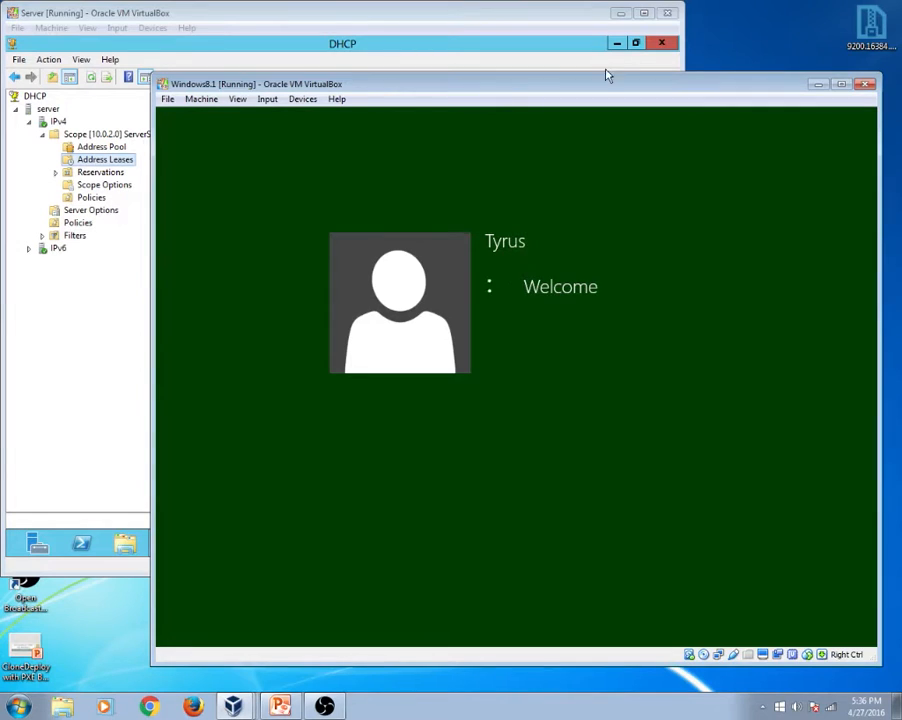
drag(604, 84, 620, 107)
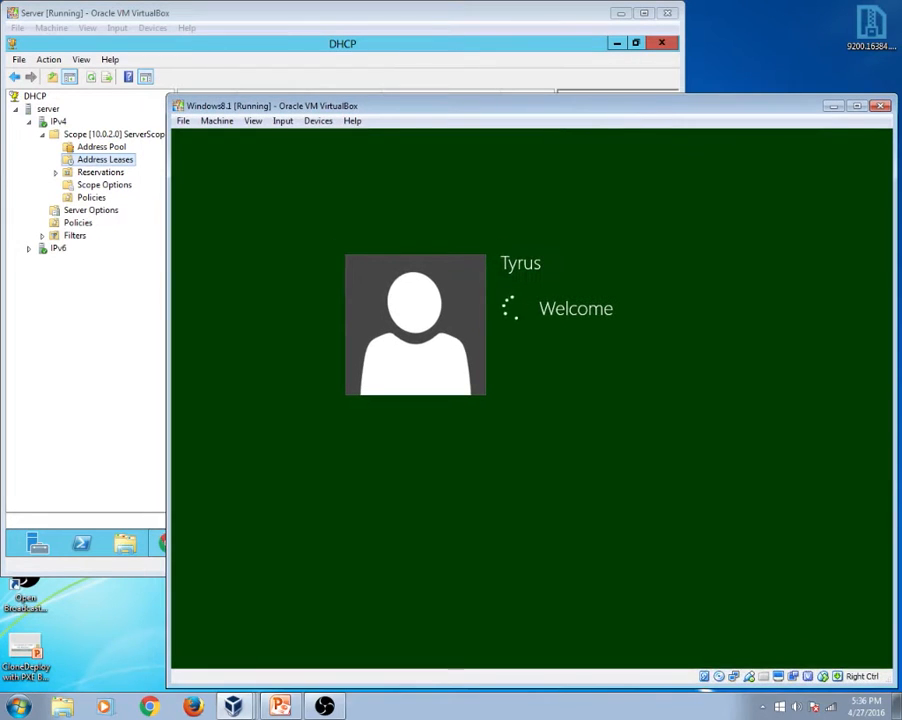
click(250, 707)
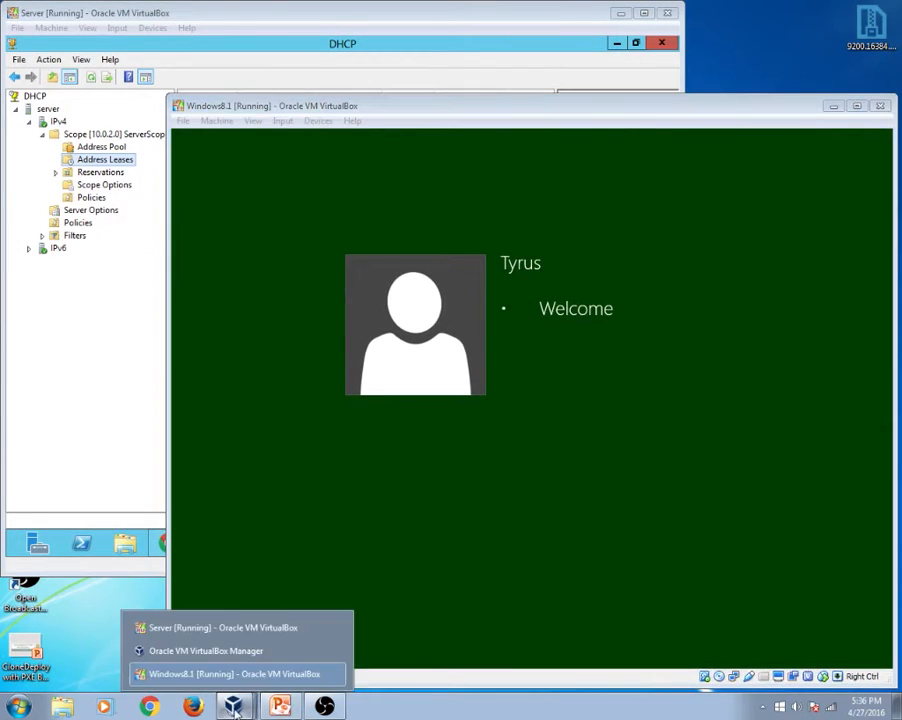
click(249, 648)
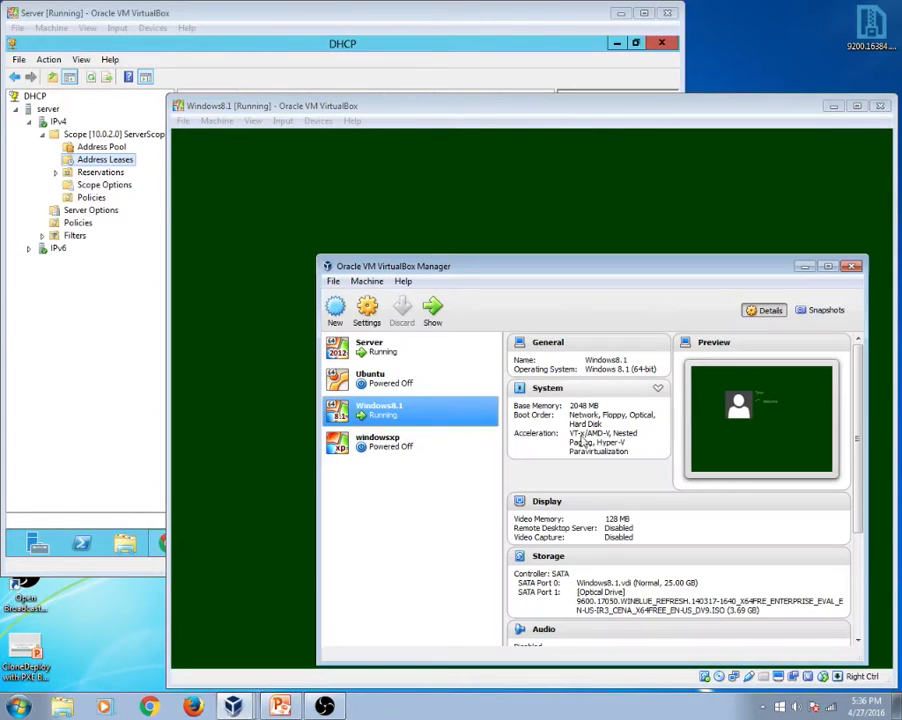
- Read the Windows8.1 adapter's MAC address in Settings > Network, then compare it with the server's DHCP leases
right_click(410, 410)
click(470, 417)
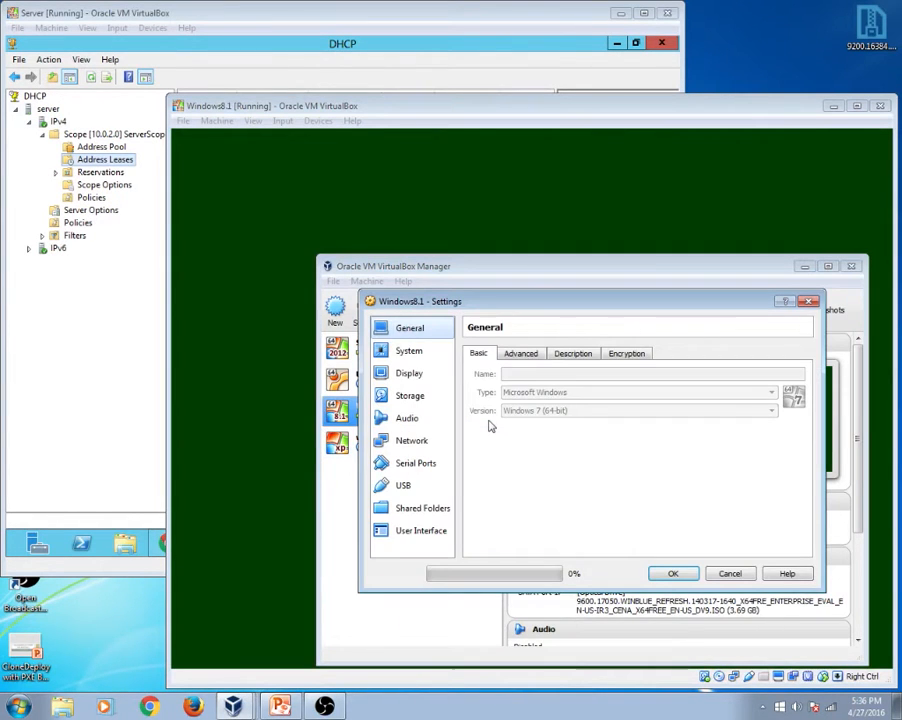
click(414, 442)
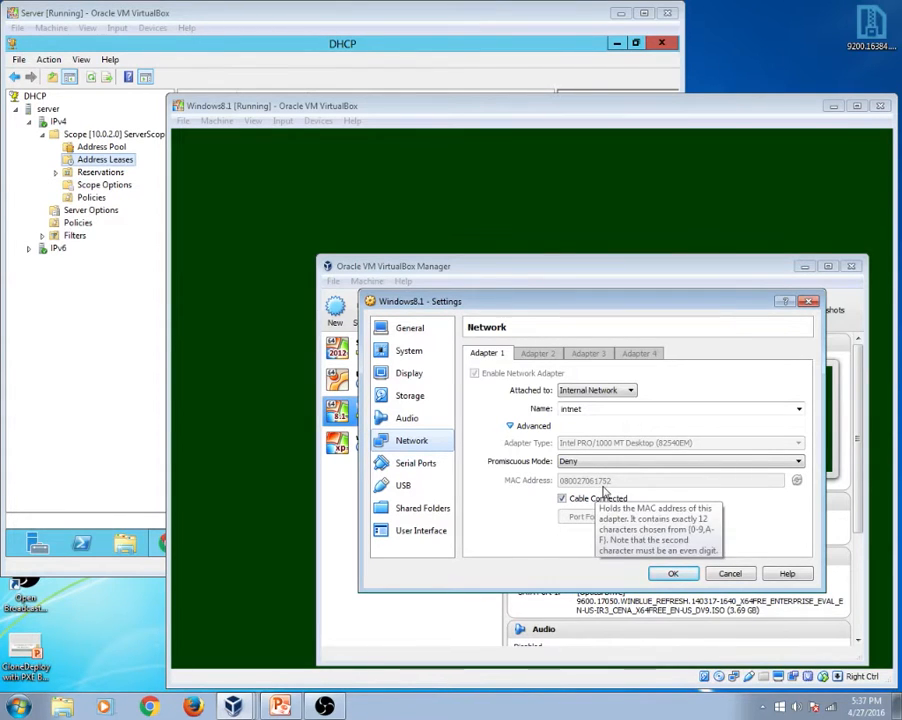
click(110, 328)
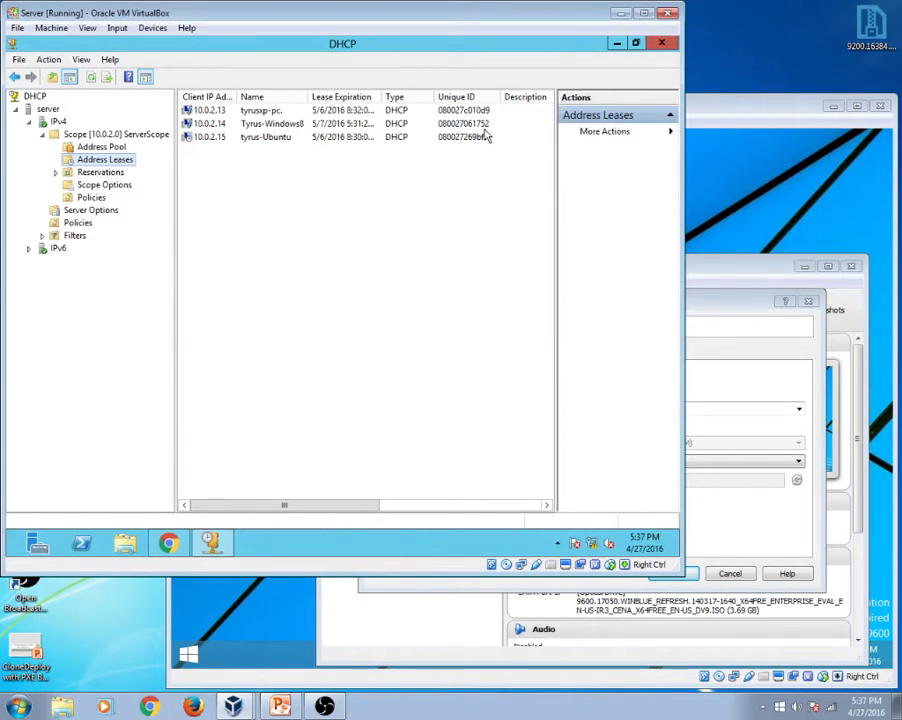
- Return to the signed-in Windows 8.1 guest desktop and open its Start screen
click(739, 120)
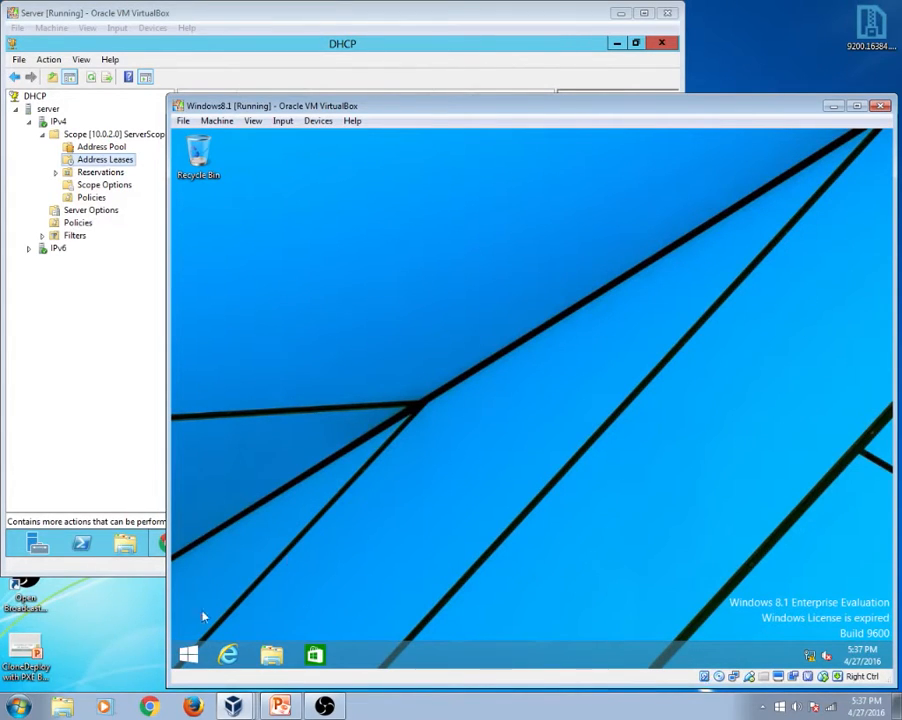
click(192, 654)
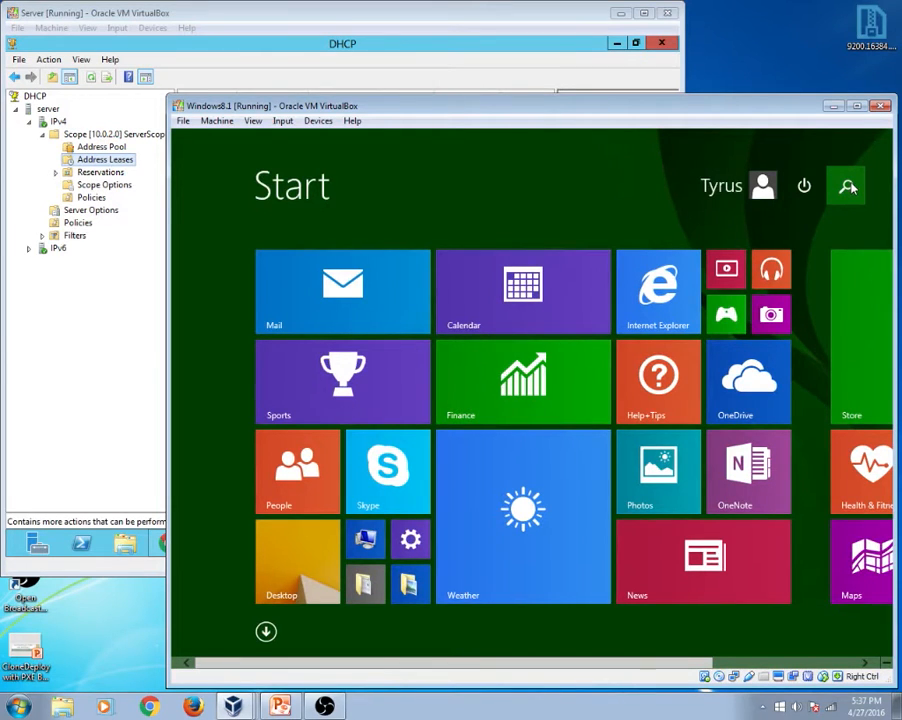
- Search for cmd on the Start screen, open Command Prompt, and run ipconfig
click(848, 187)
text(cmd)
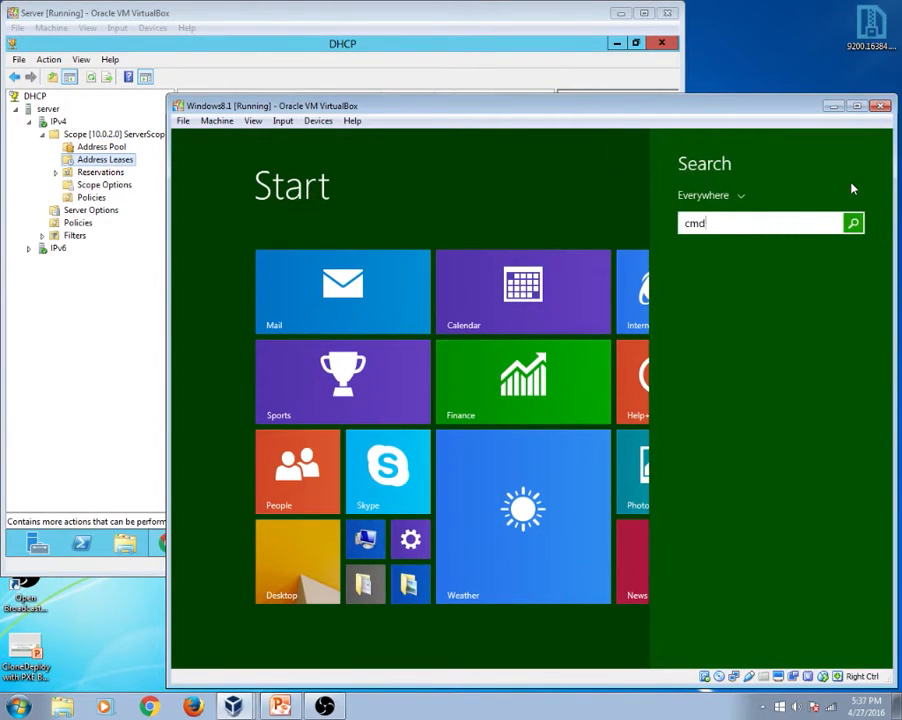
key(Return)
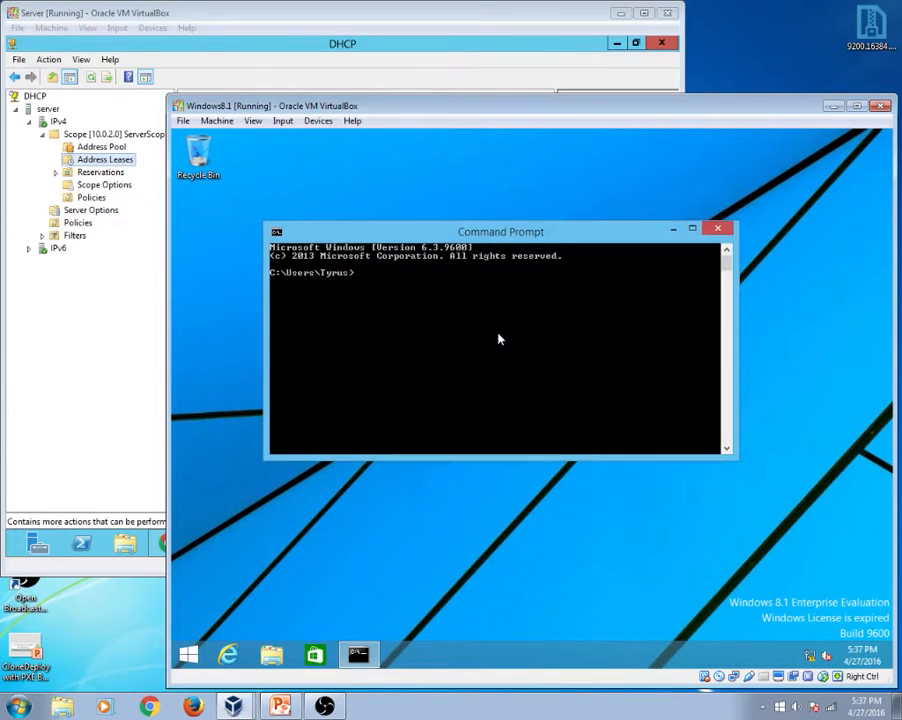
text(ipconfig)
key(Return)
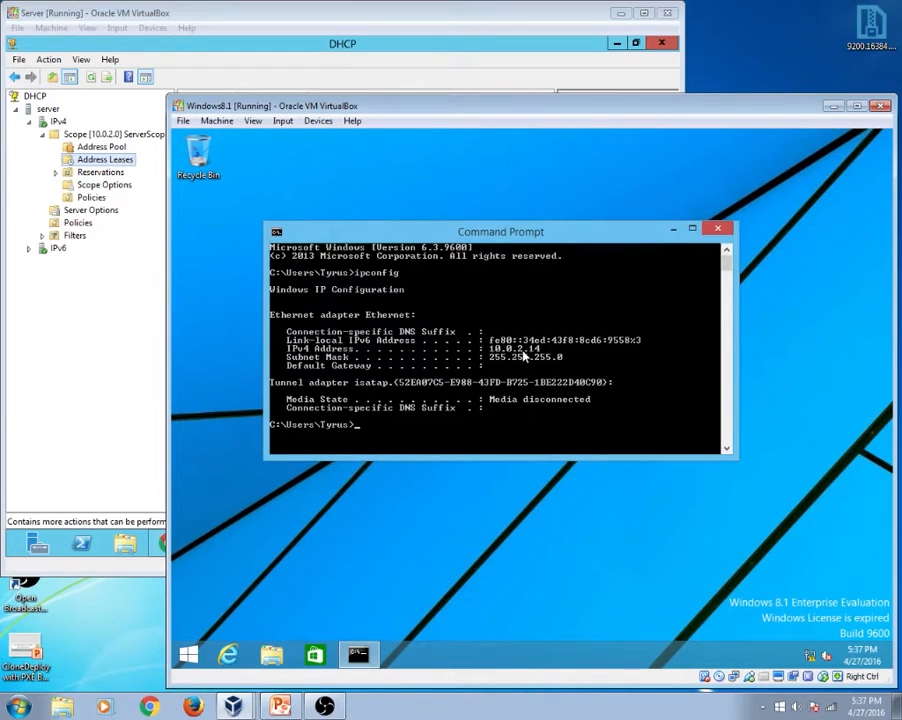
- Compare the guest's IPv4 address 10.0.2.14 with the DHCP lease, then reopen the Start screen
click(123, 248)
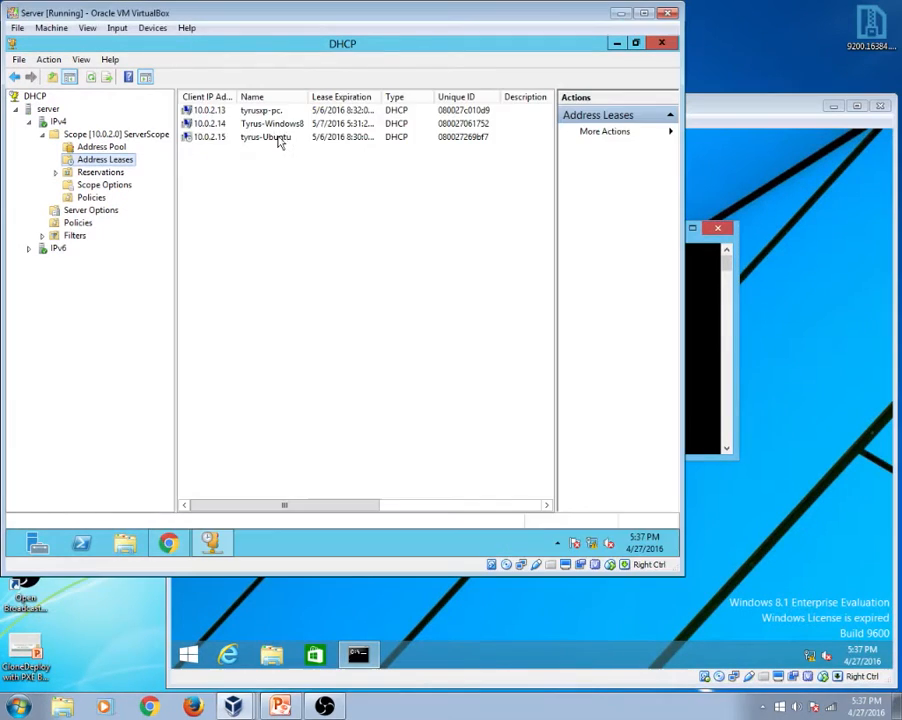
click(783, 115)
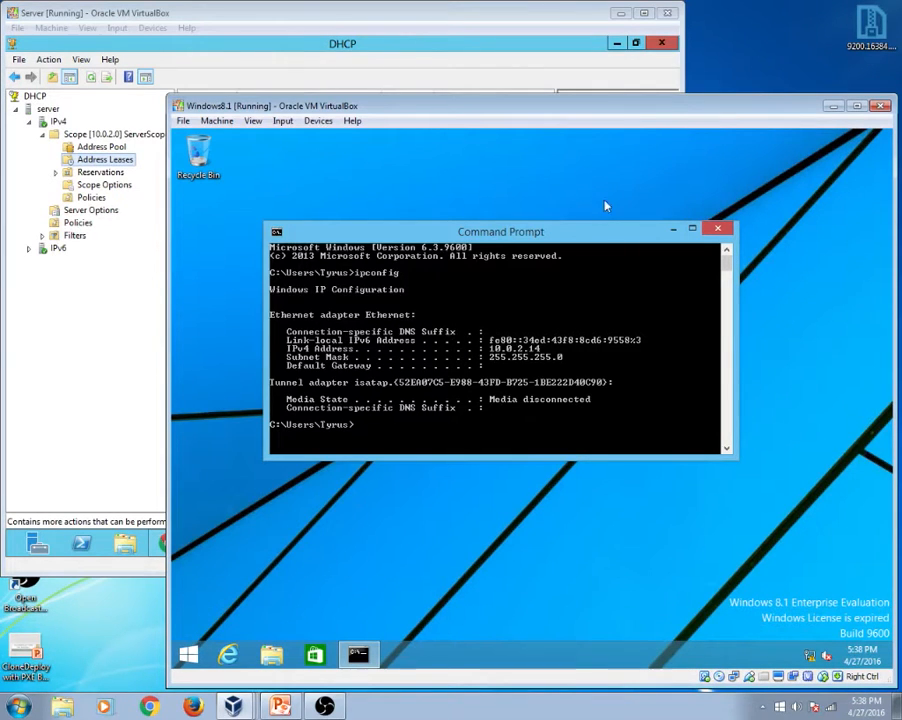
click(188, 655)
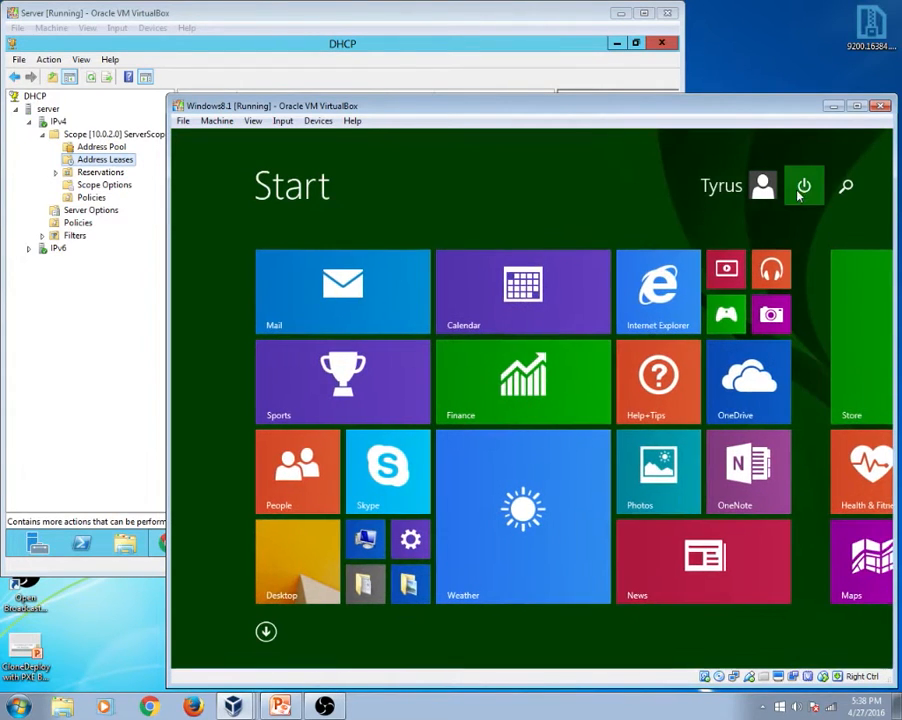
- Shut down the Windows 8.1 guest from the Start screen power button, then show the server's CloneDeploy 1.0.1 dashboard
click(804, 185)
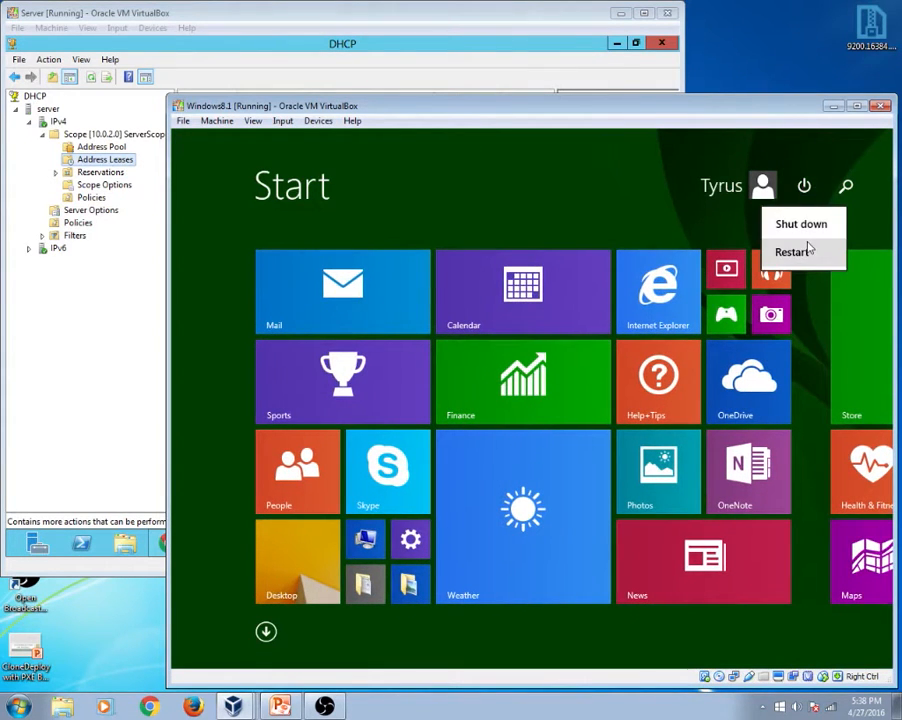
click(810, 226)
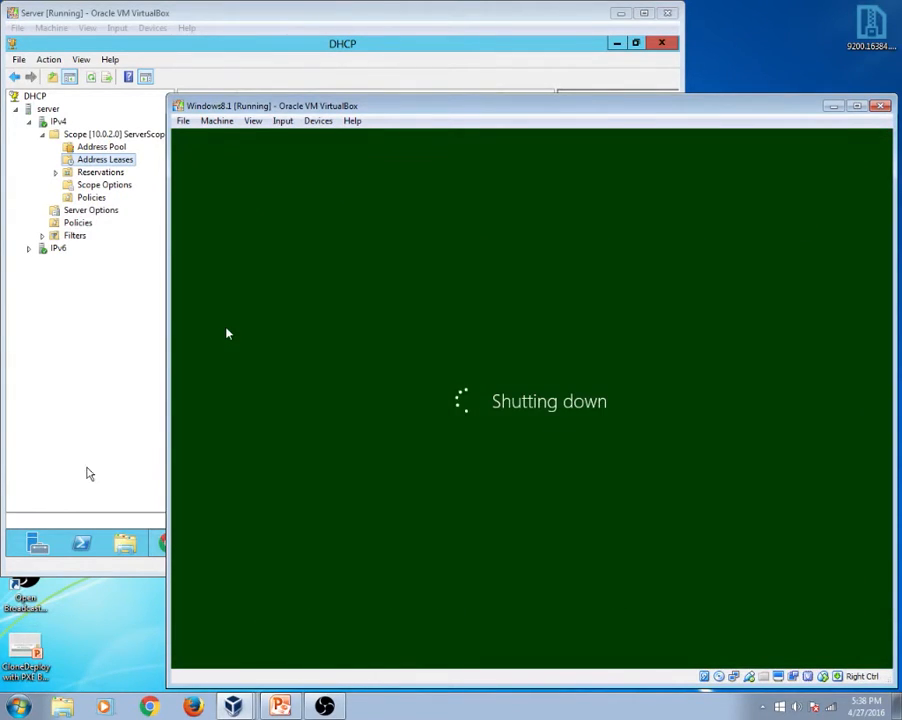
click(113, 500)
click(168, 543)
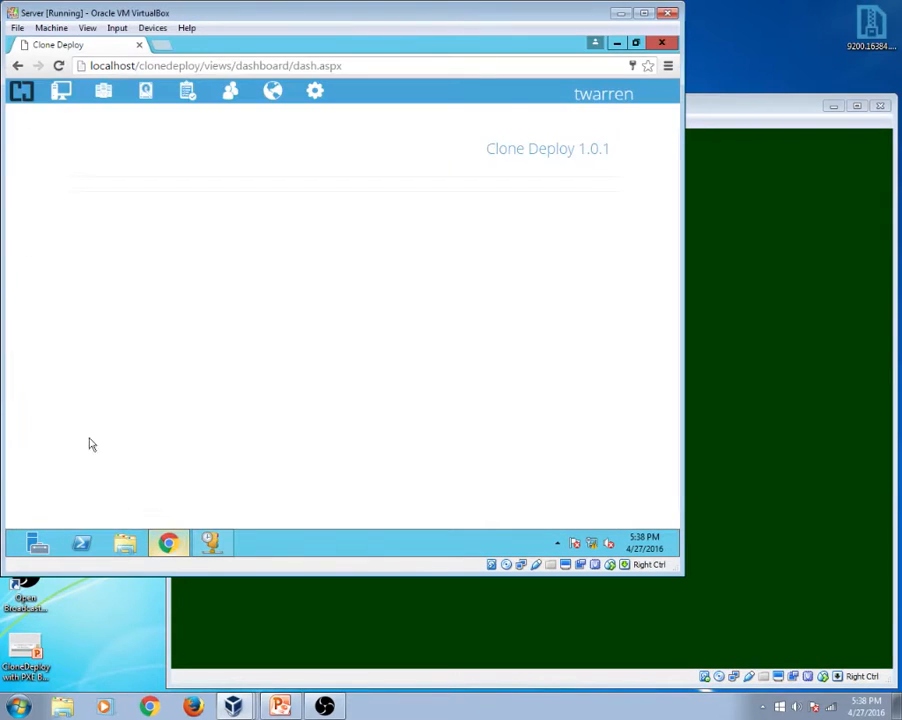
- Review CloneDeploy's registered Computers, Groups and Images lists
click(61, 92)
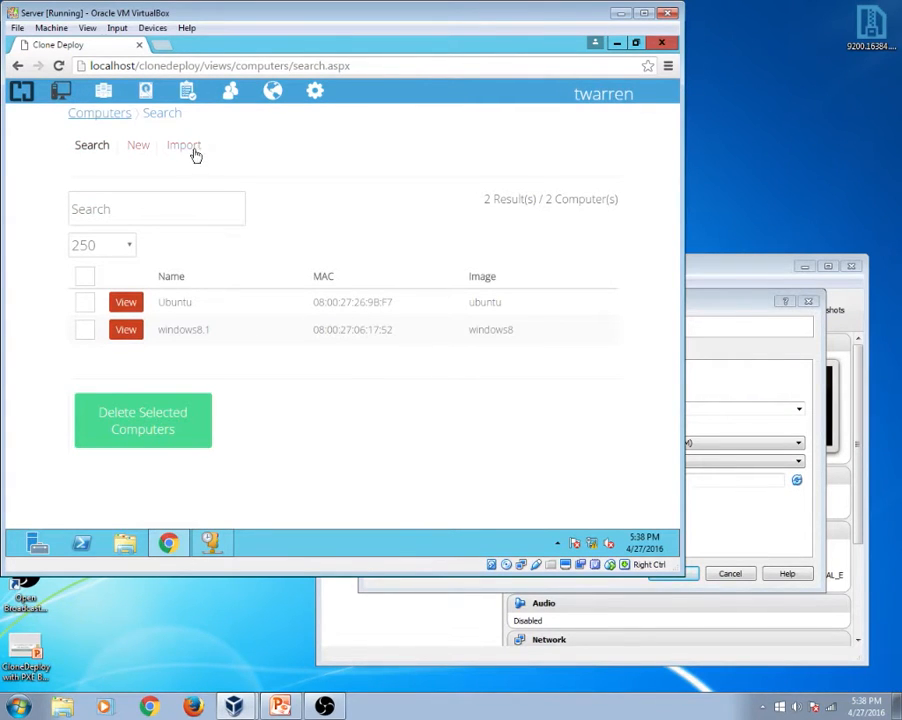
click(111, 96)
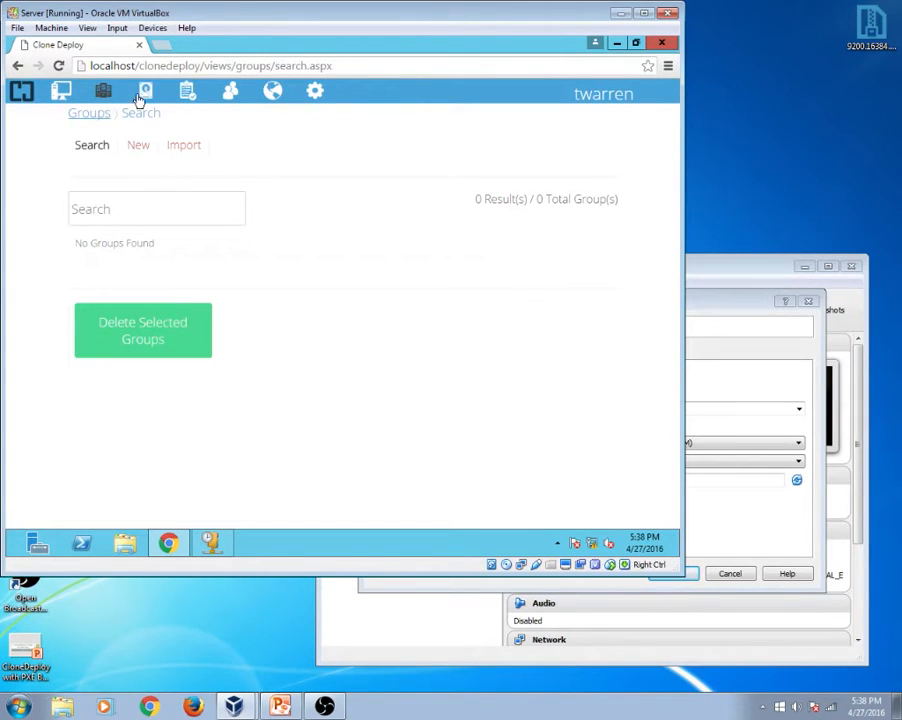
click(145, 95)
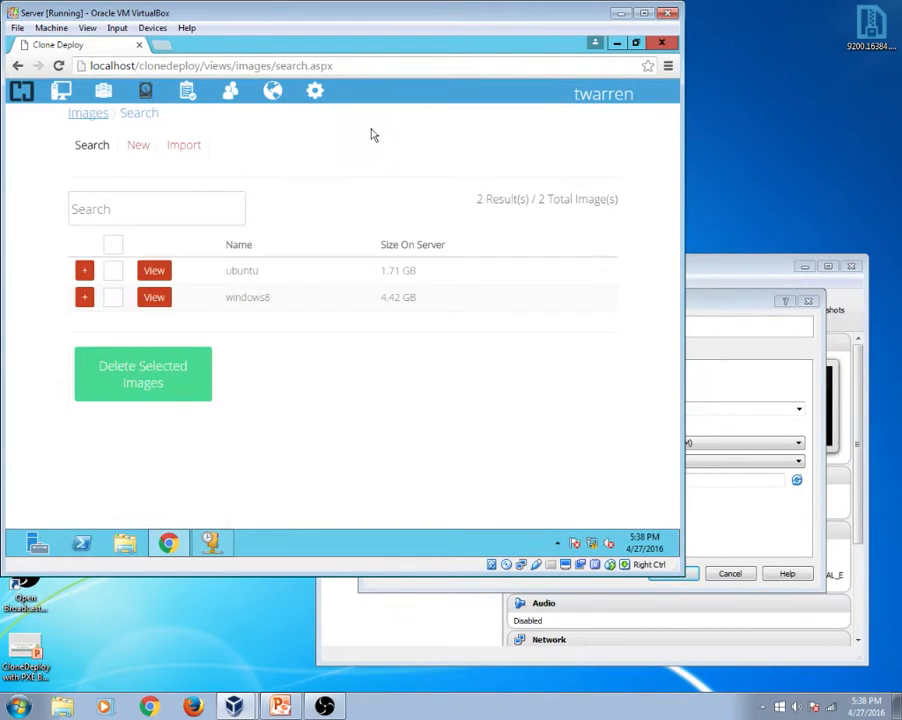
- Close the Windows8.1 Settings with OK, confirm 0 active tasks, and bring VirtualBox Manager forward
click(716, 286)
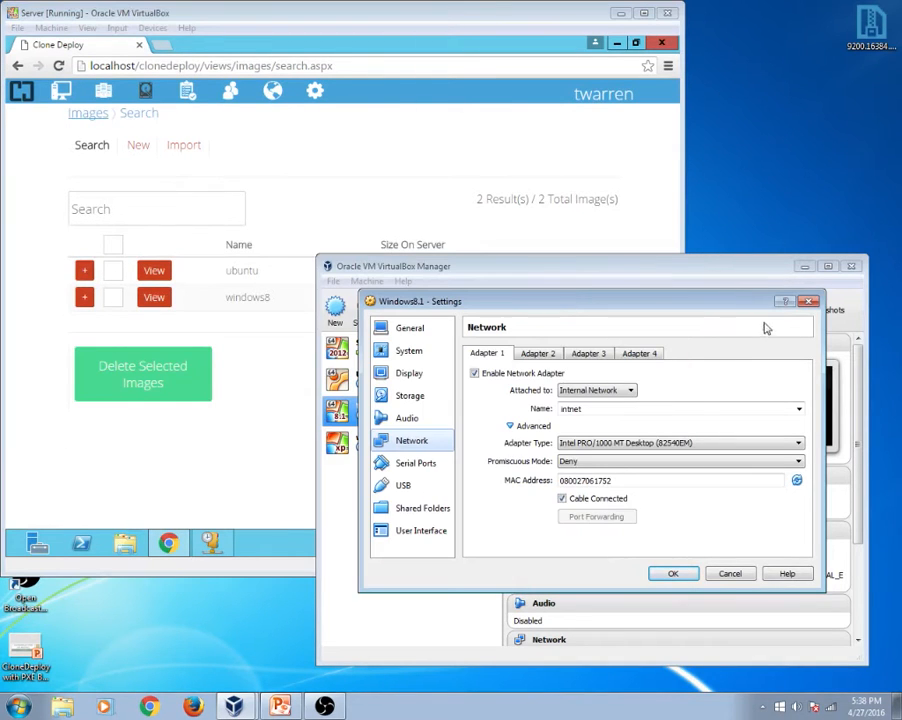
click(680, 573)
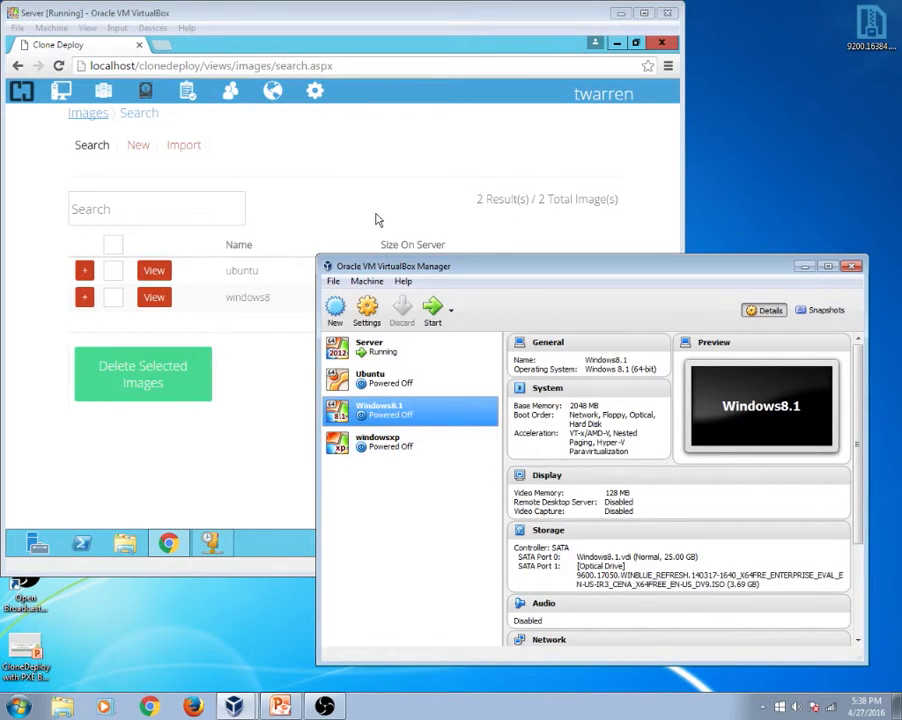
click(435, 204)
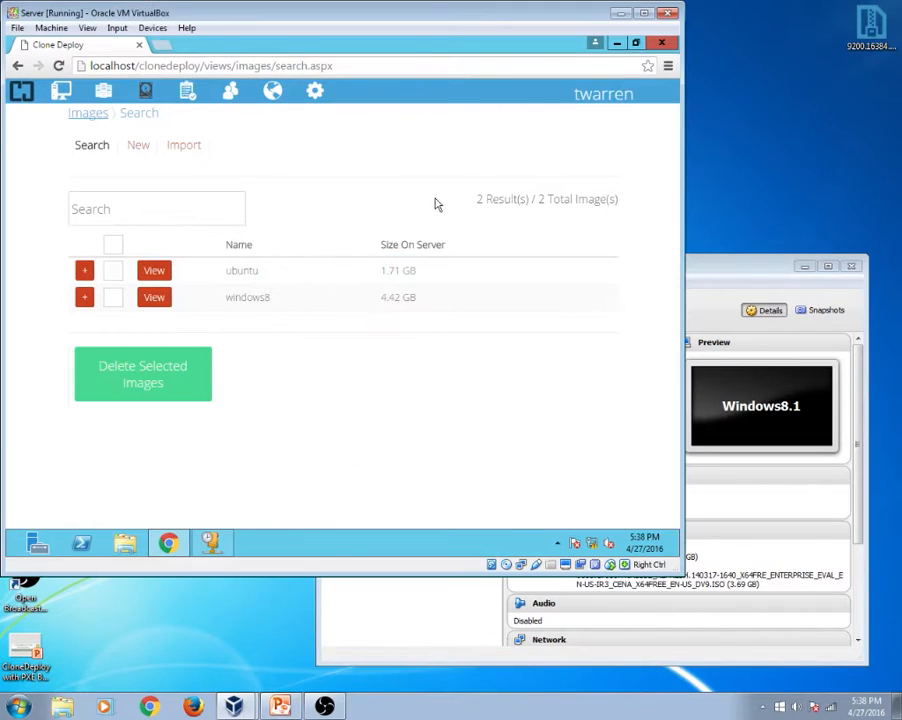
click(187, 94)
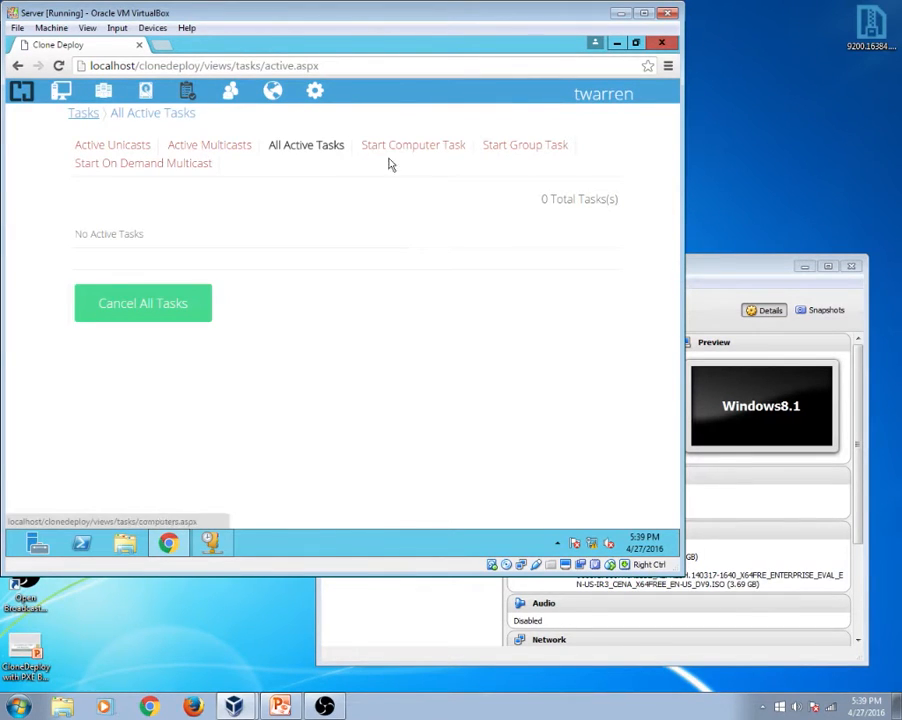
click(716, 268)
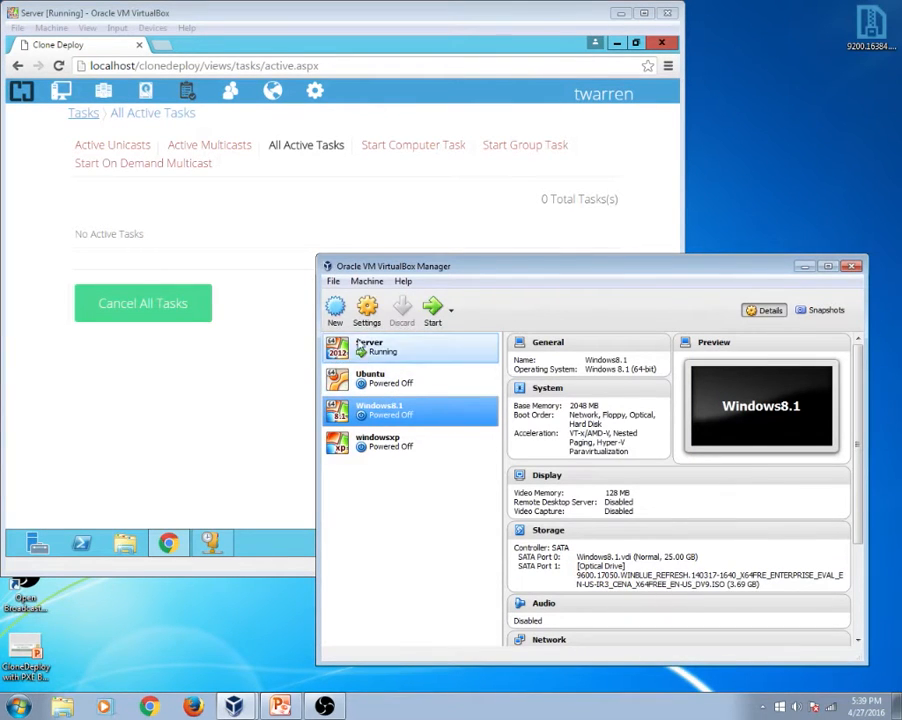
- Start a new virtual machine named 'demo' with version Windows 8.1 (64-bit)
click(336, 310)
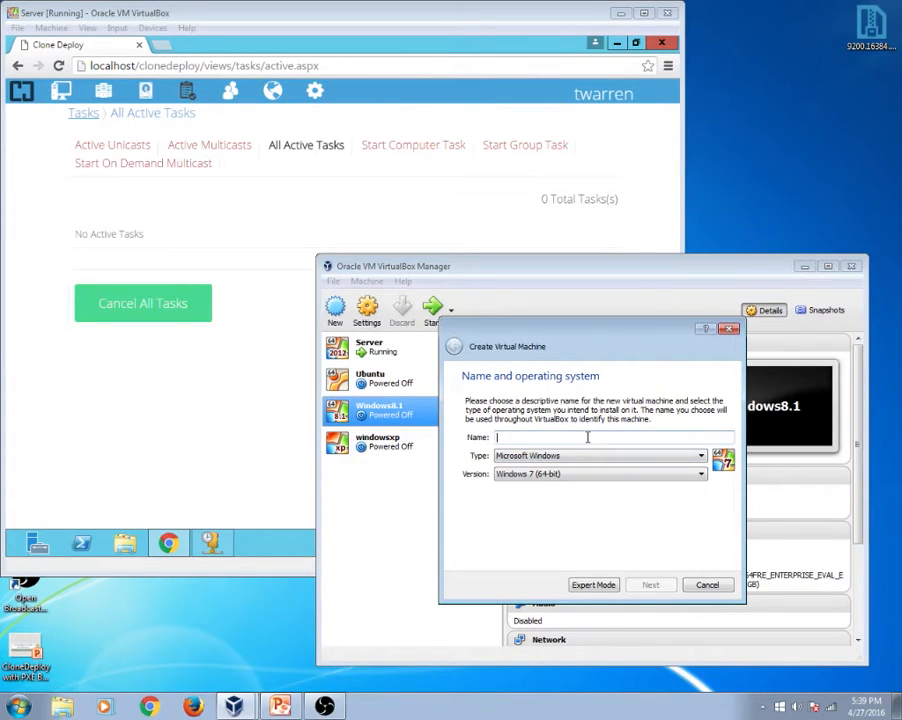
text(demo)
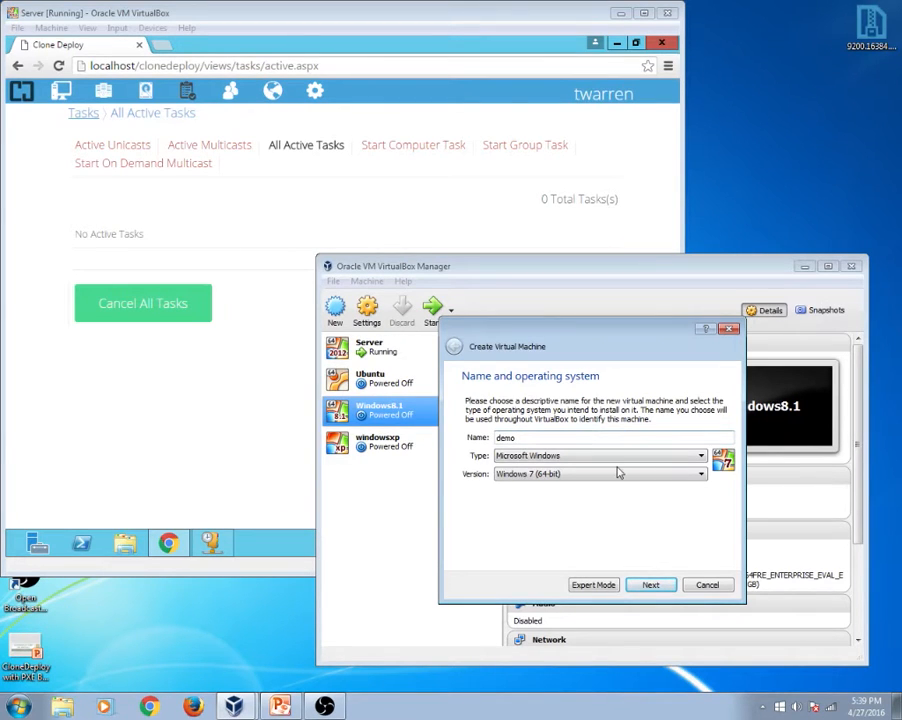
click(617, 474)
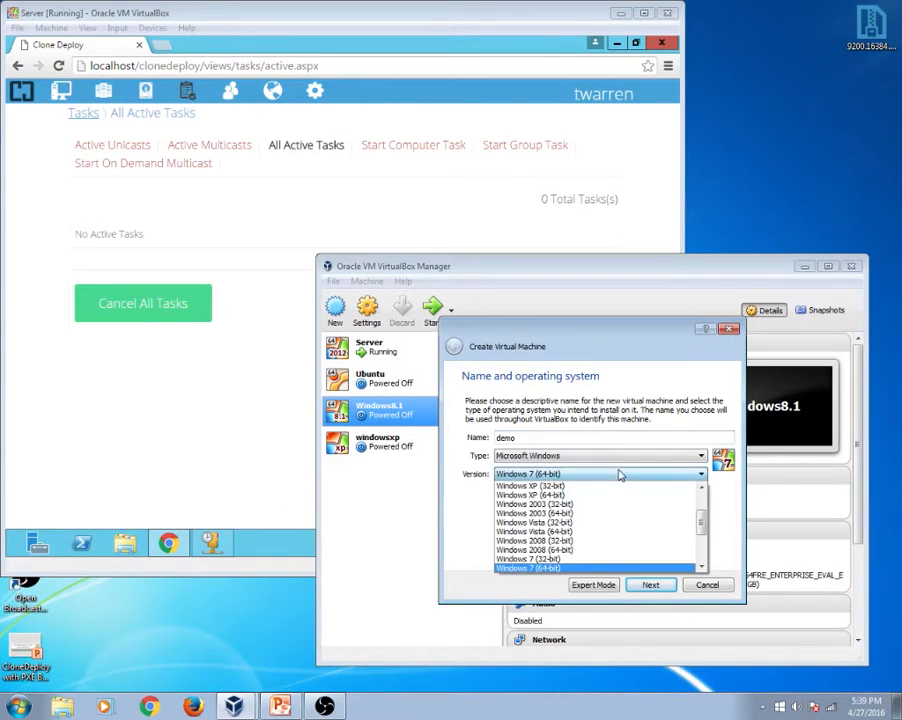
scroll(584, 556, down, 2)
click(558, 551)
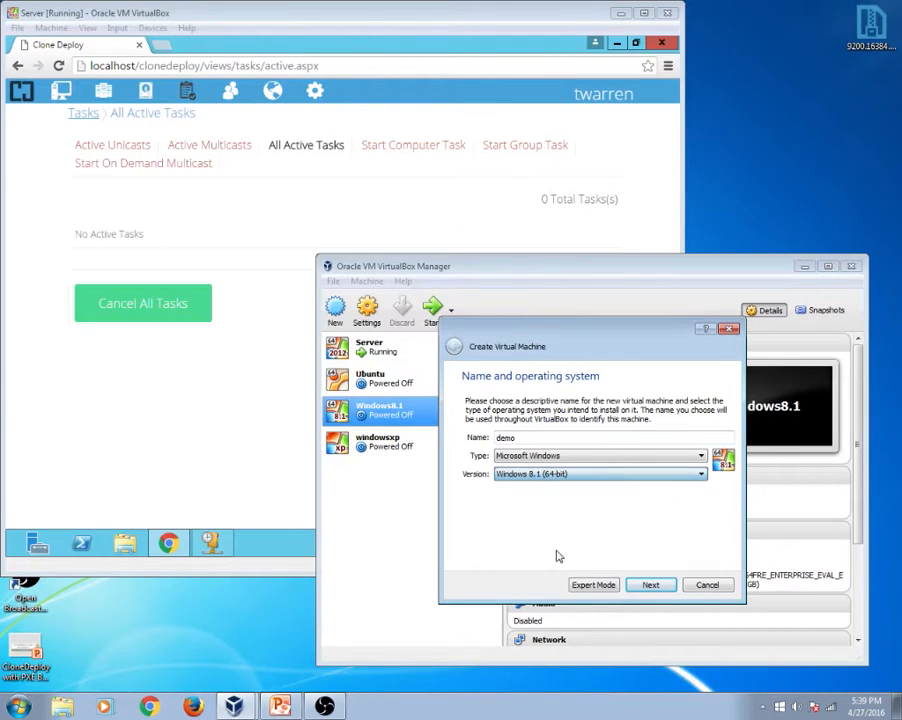
- Keep the default memory and create a new 25 GB VDI hard disk named demo
click(652, 586)
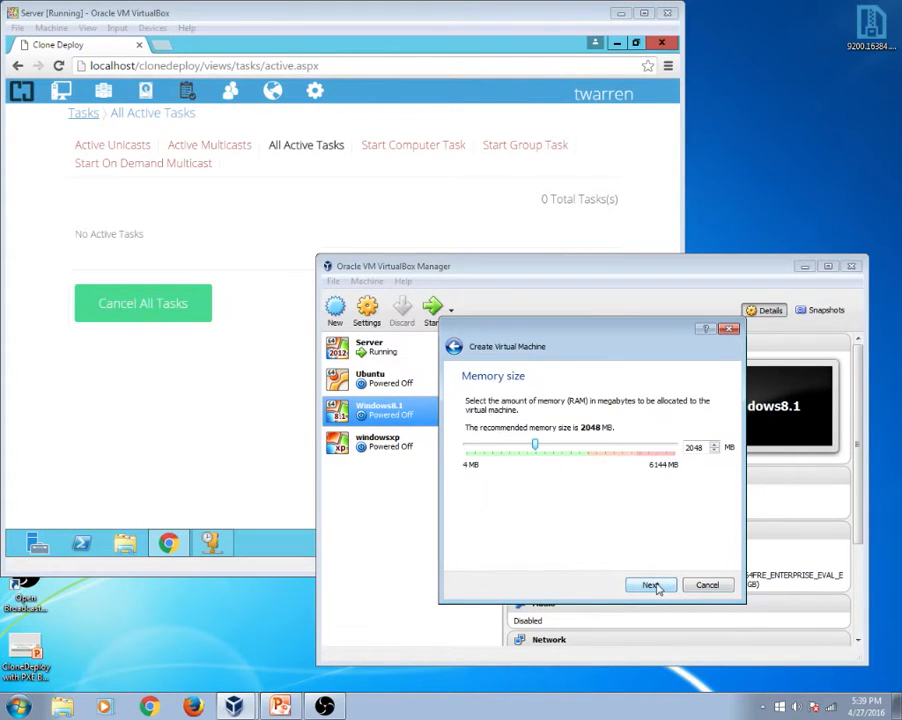
click(651, 585)
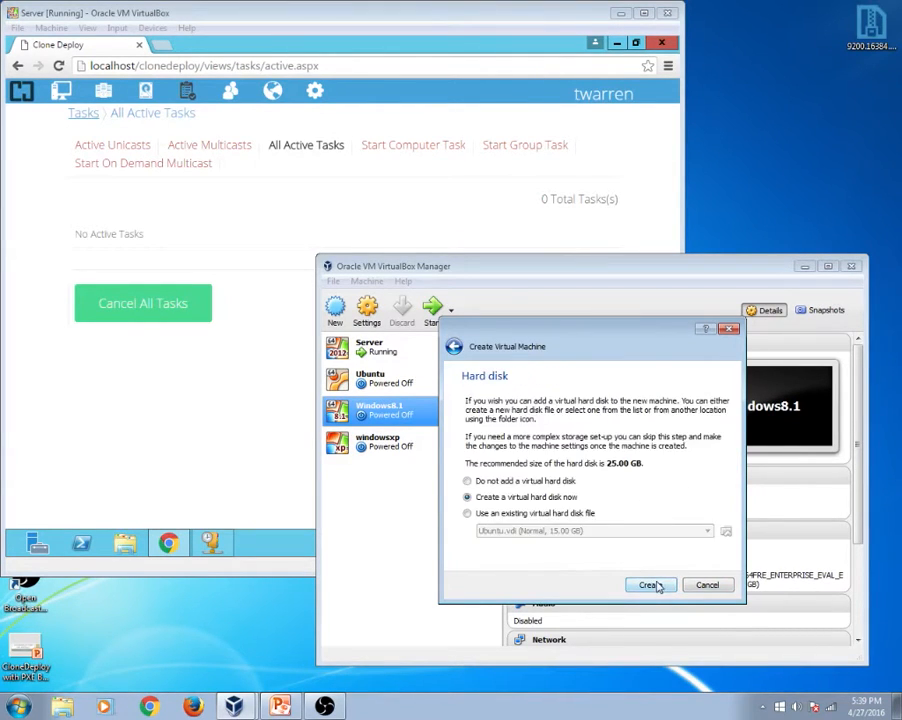
click(656, 586)
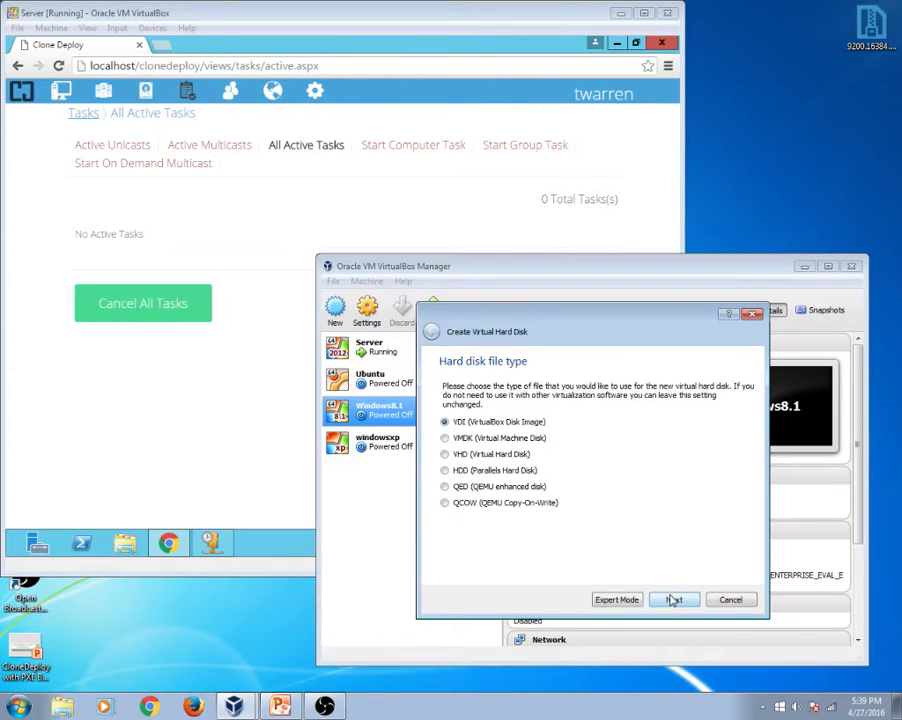
click(673, 599)
click(685, 600)
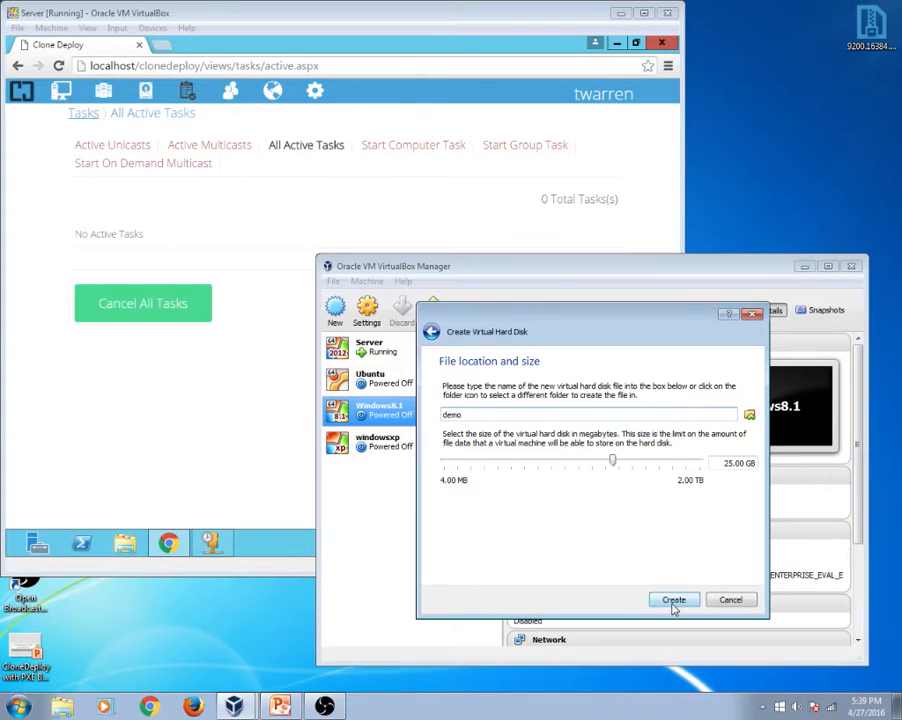
click(673, 600)
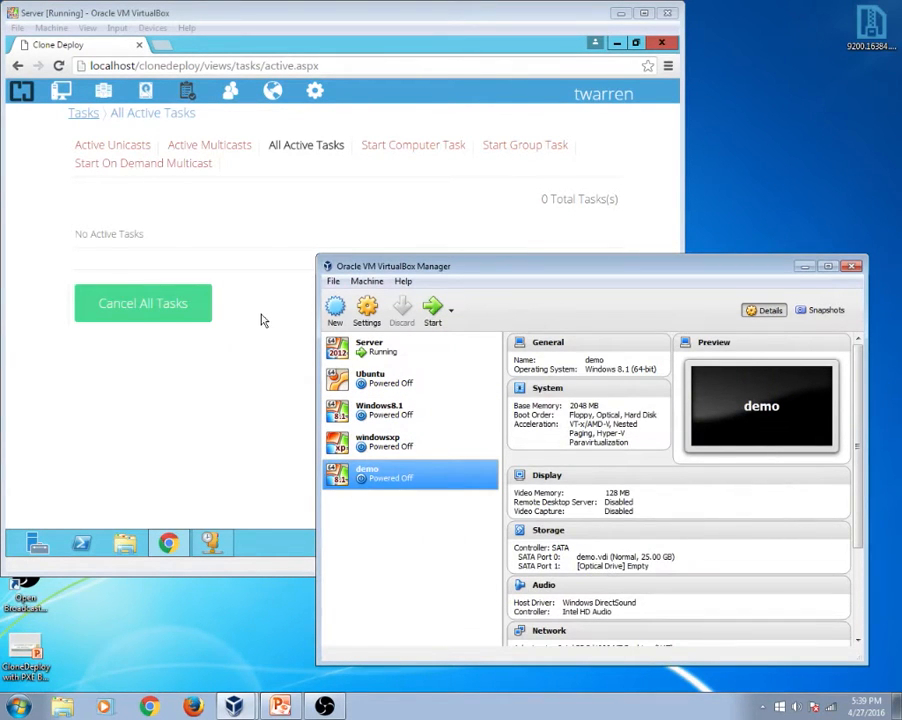
- In the demo VM's System settings, enable Network boot and move it to the top of the boot order
right_click(378, 474)
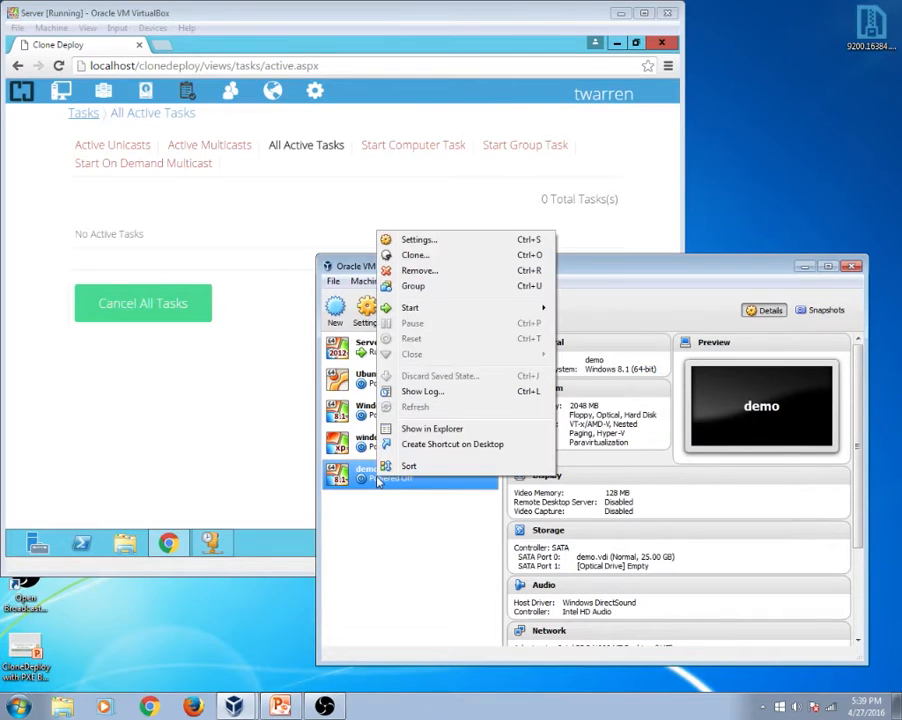
click(425, 242)
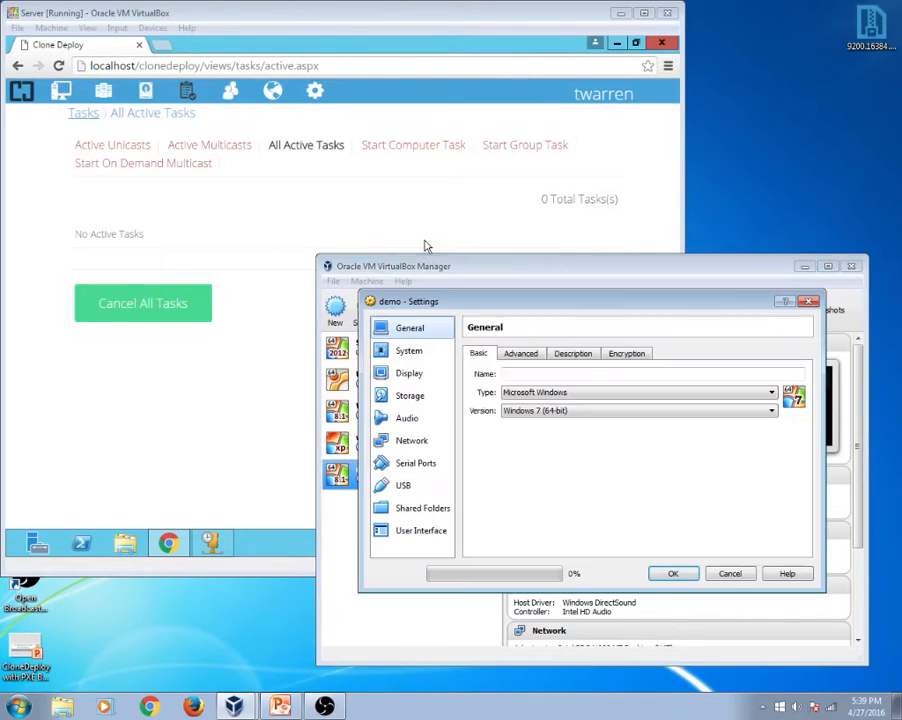
click(411, 351)
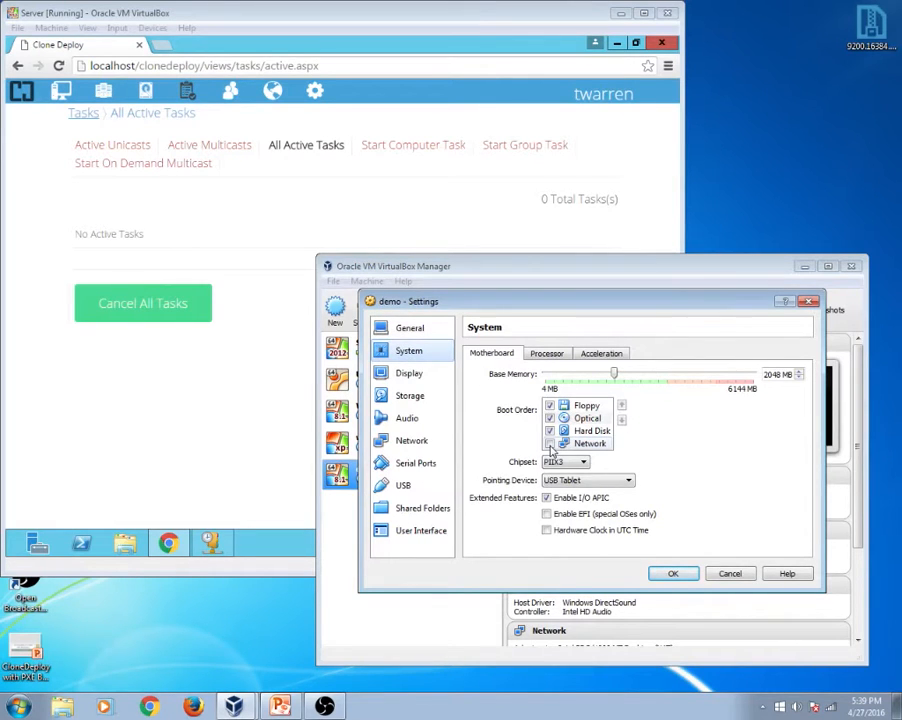
click(550, 444)
click(583, 444)
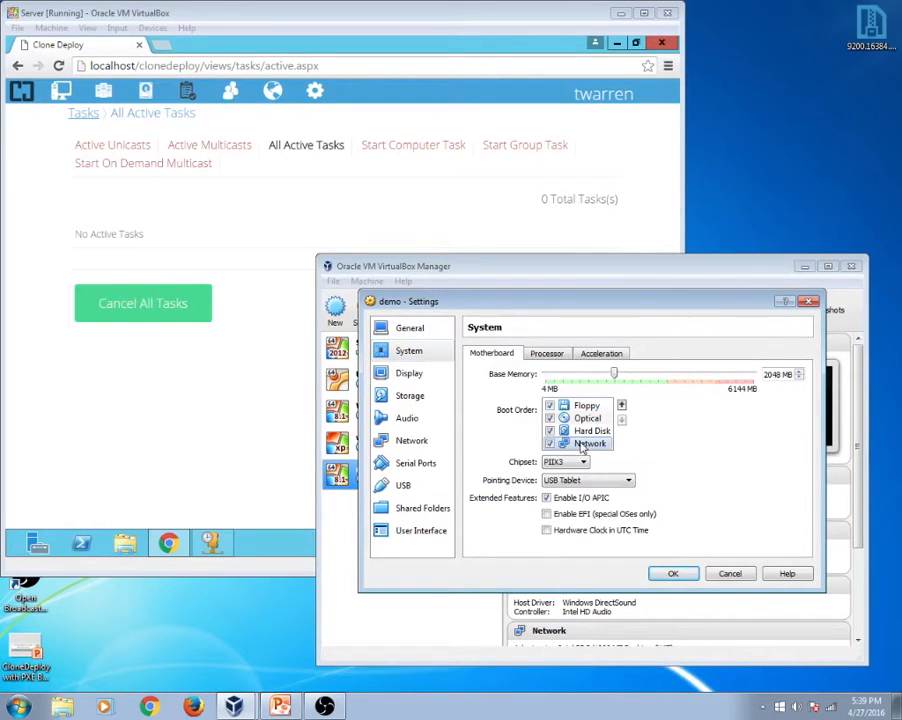
click(621, 406)
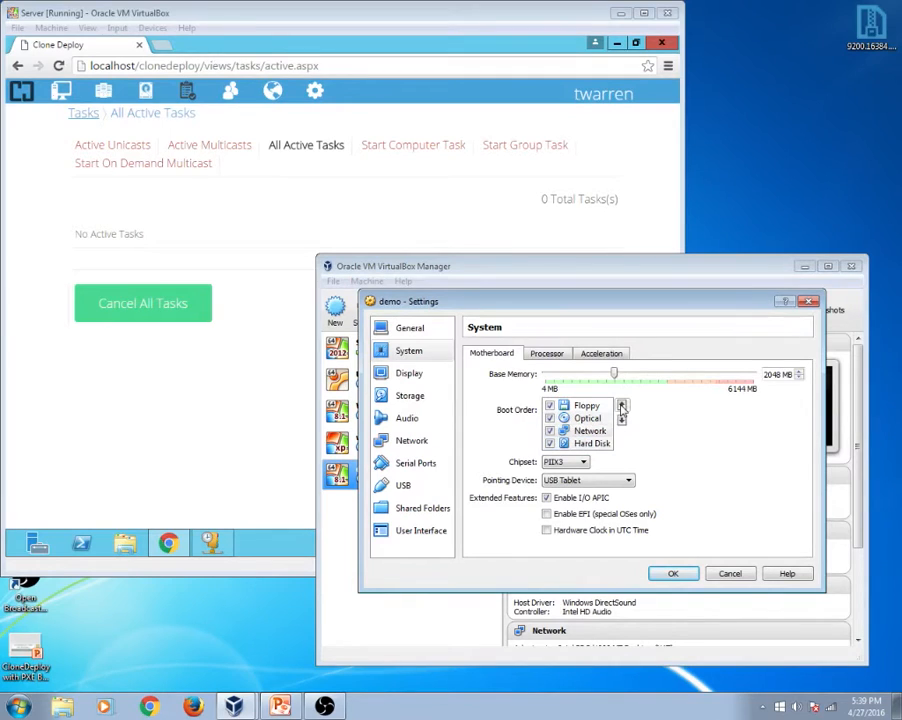
click(621, 406)
click(621, 406)
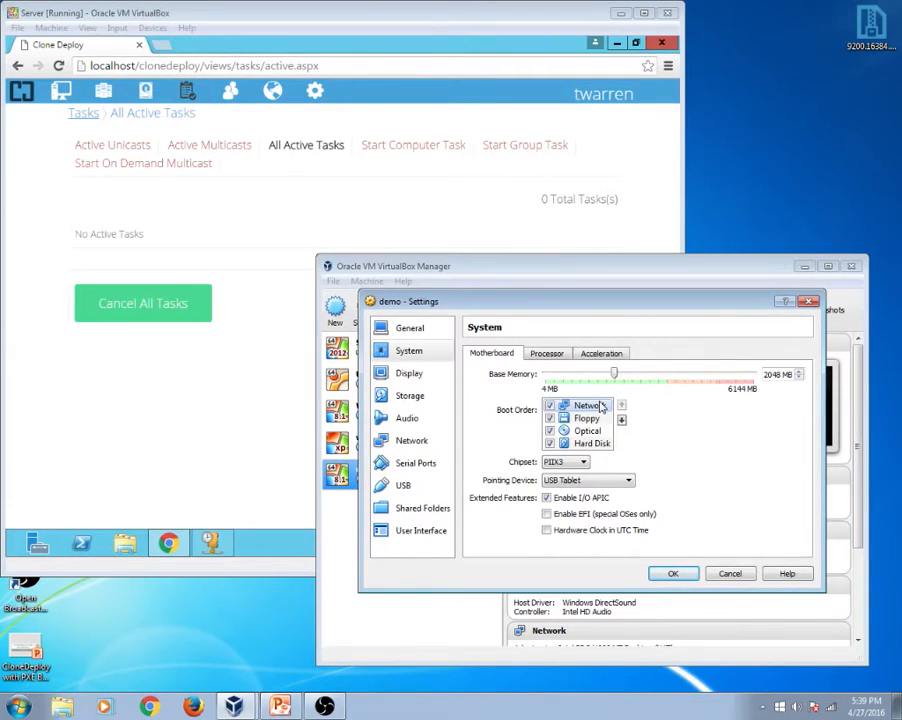
- Disable audio, attach the network adapter to Internal Network, save, and start the demo VM
click(407, 375)
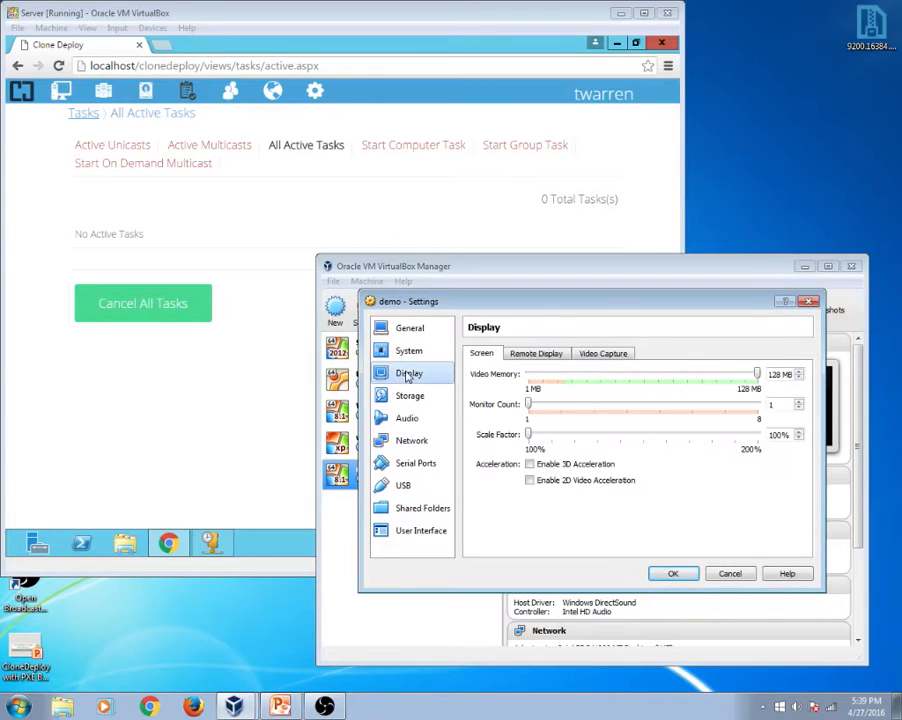
click(407, 417)
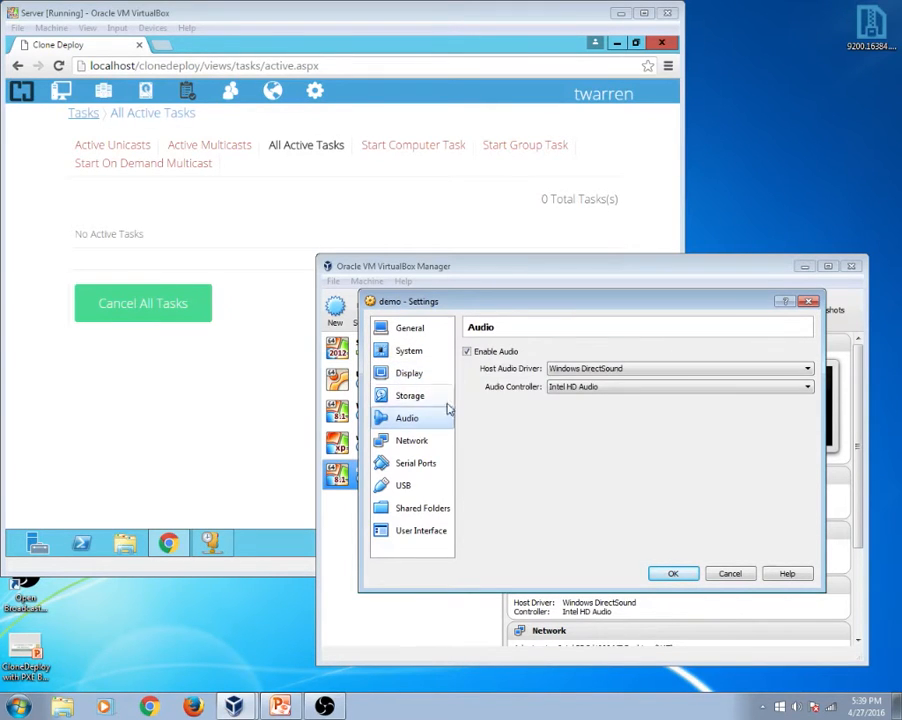
click(467, 352)
click(412, 443)
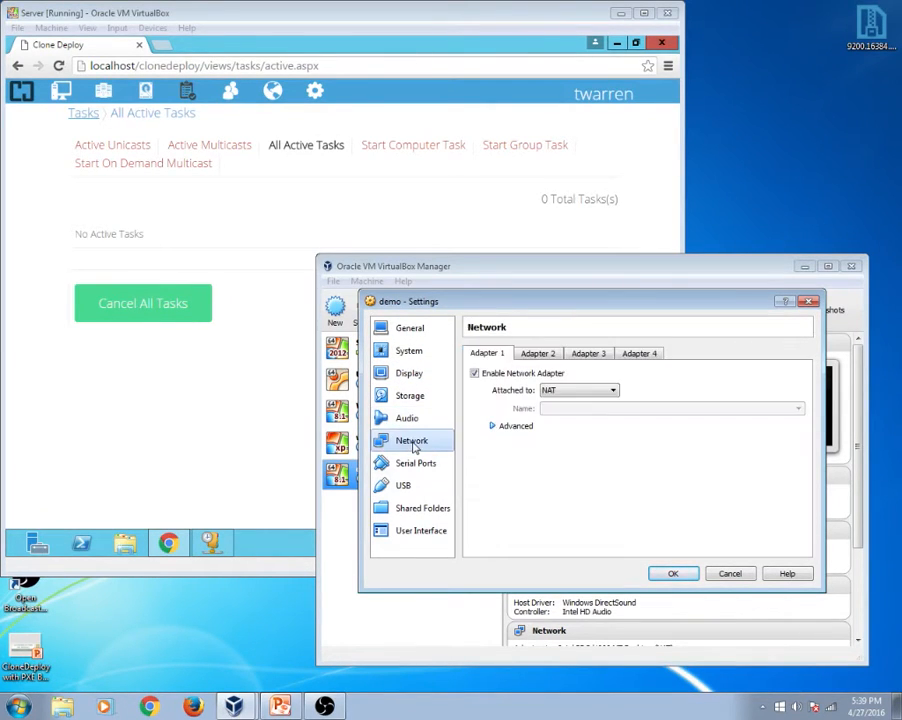
click(580, 392)
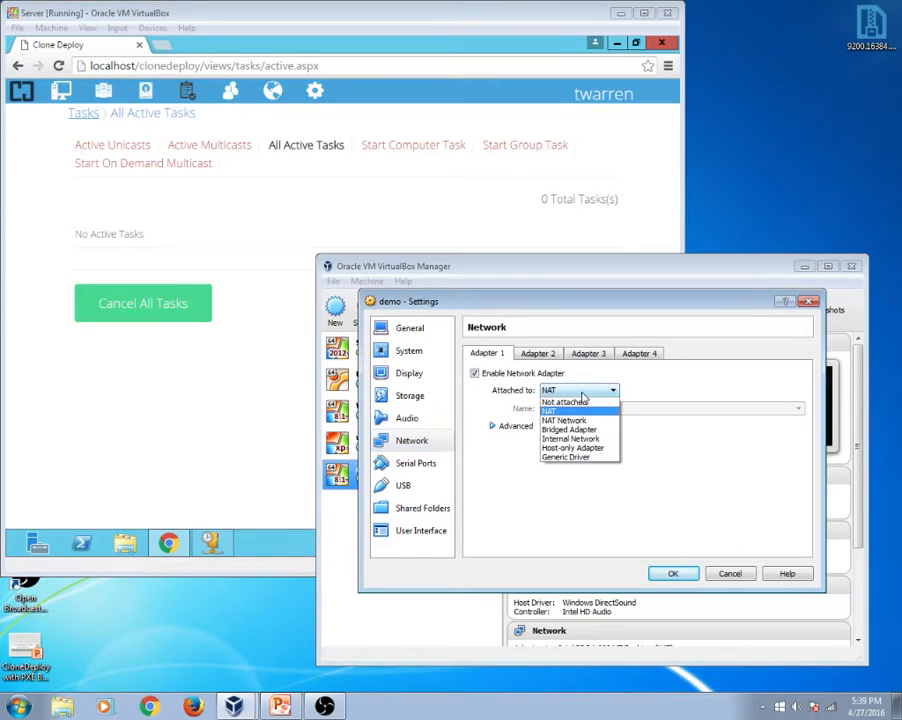
click(574, 440)
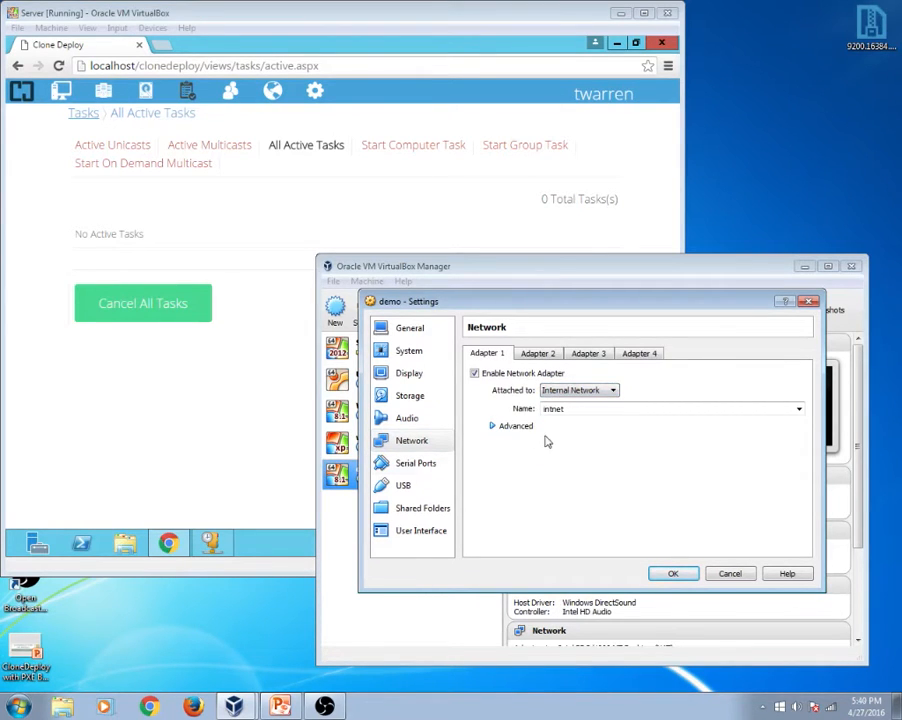
click(674, 570)
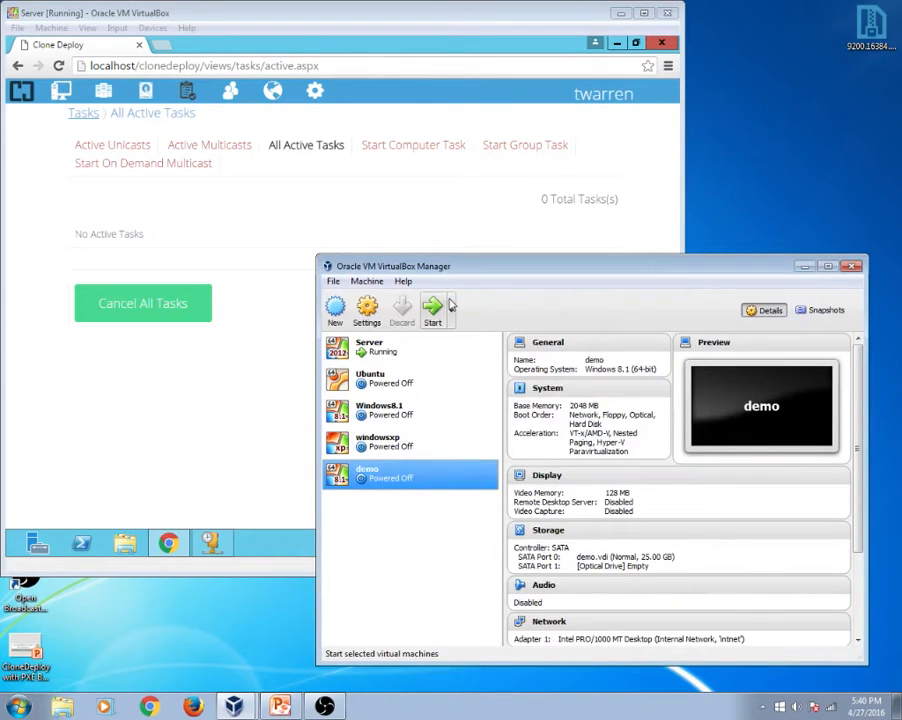
click(437, 318)
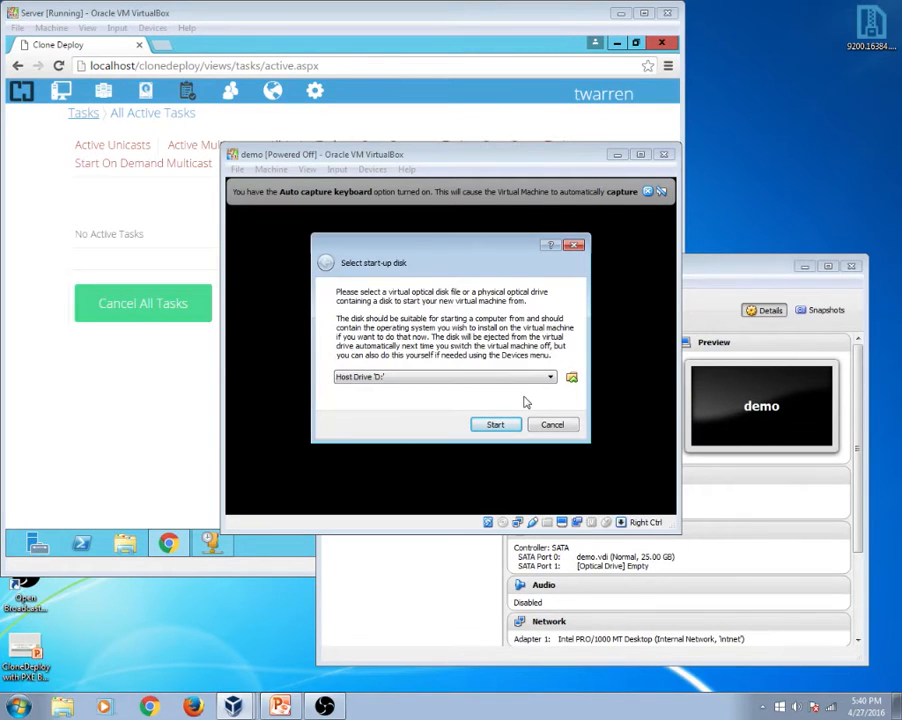
- Dismiss the start-up disk prompt so the VM PXE-boots to the CloneDeploy Boot Menu
click(492, 427)
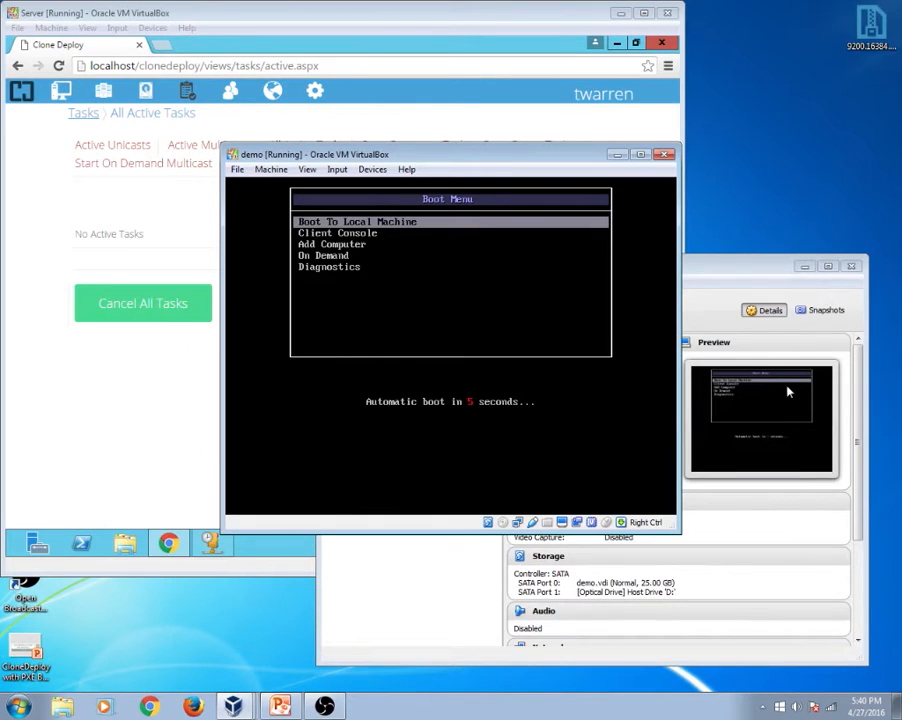
- Stop the boot countdown and boot the Add Computer entry from the CloneDeploy menu
key(Down)
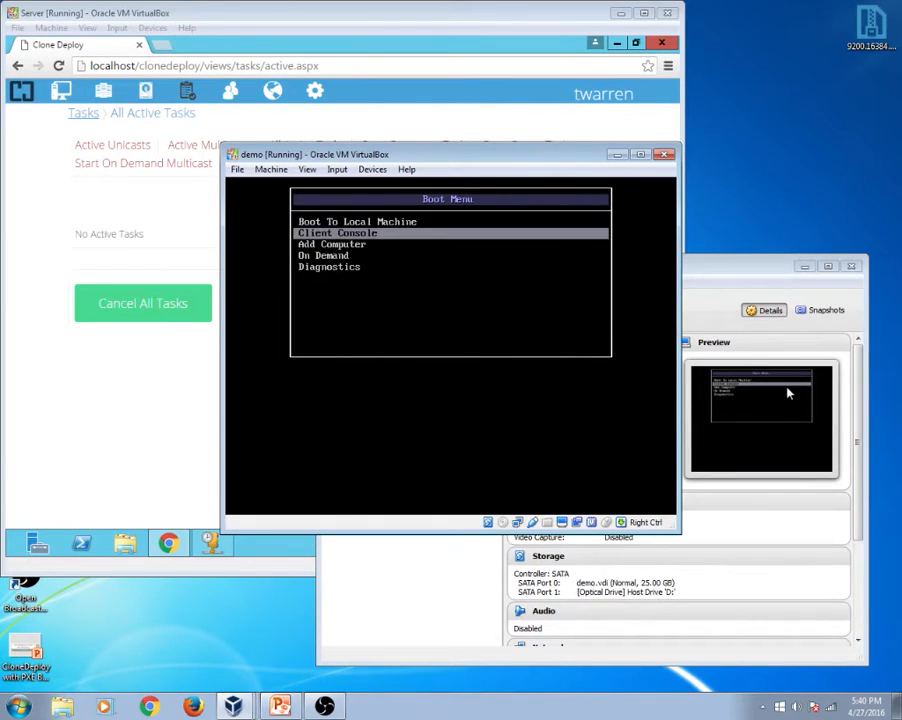
key(Up)
key(Down)
key(Down)
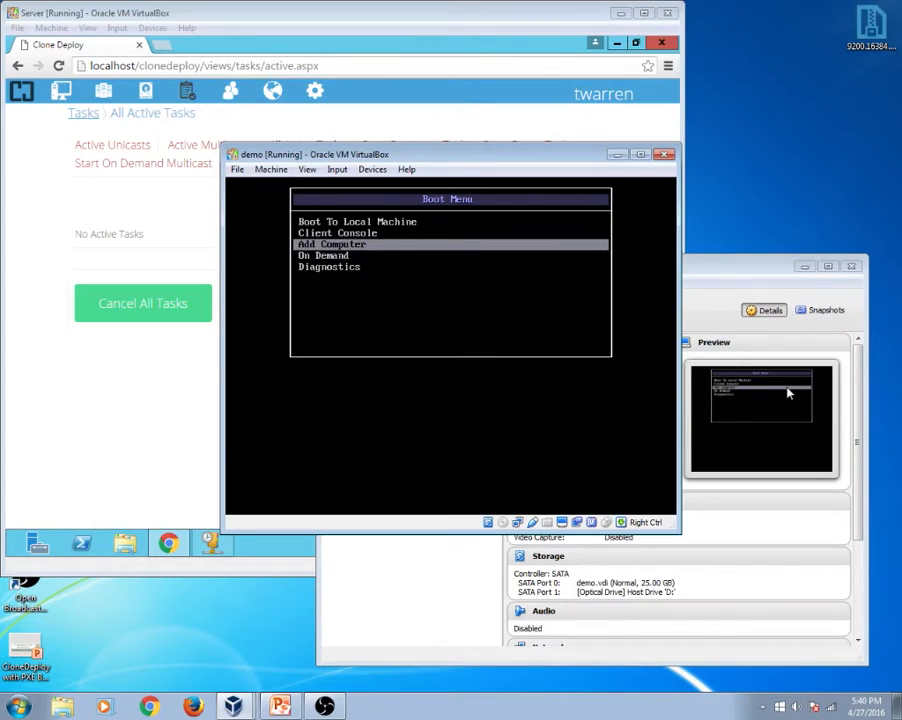
key(Return)
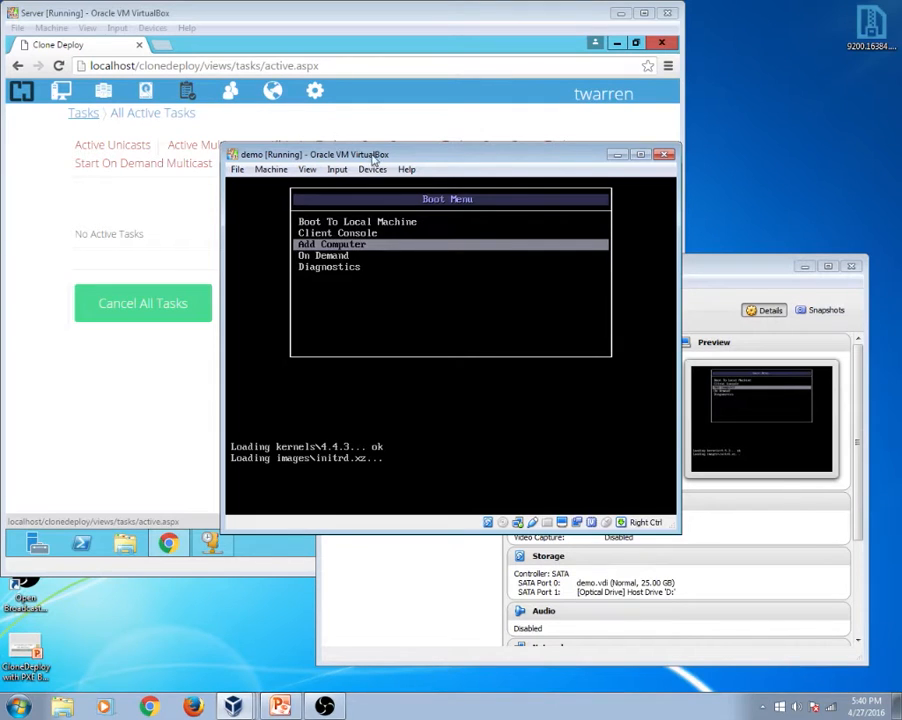
- Reposition the demo VM window, view CloneDeploy's Users list, then return to the demo VM
drag(374, 158, 313, 298)
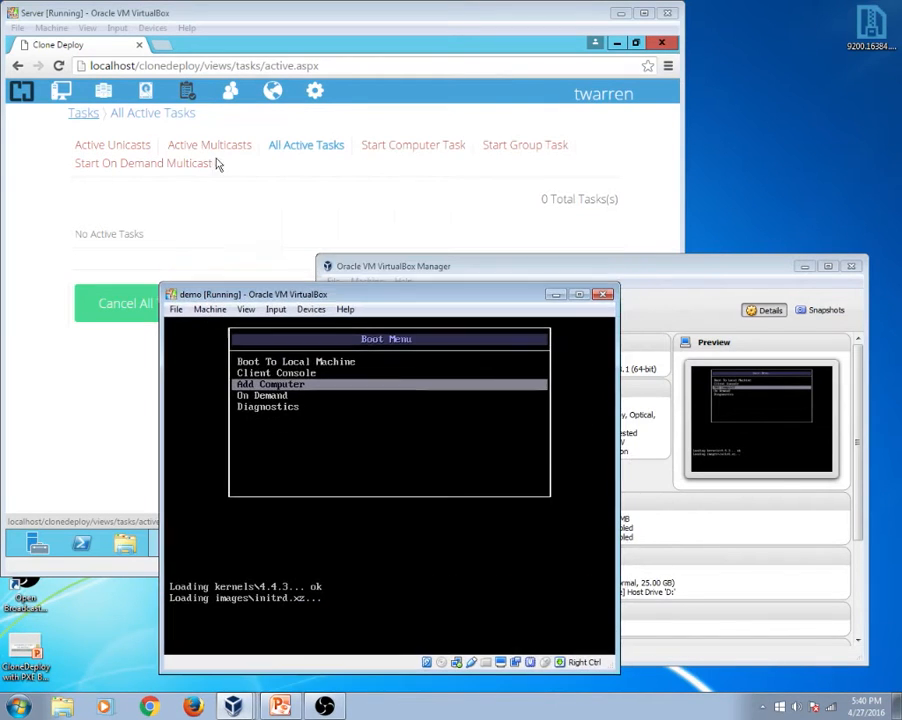
click(231, 95)
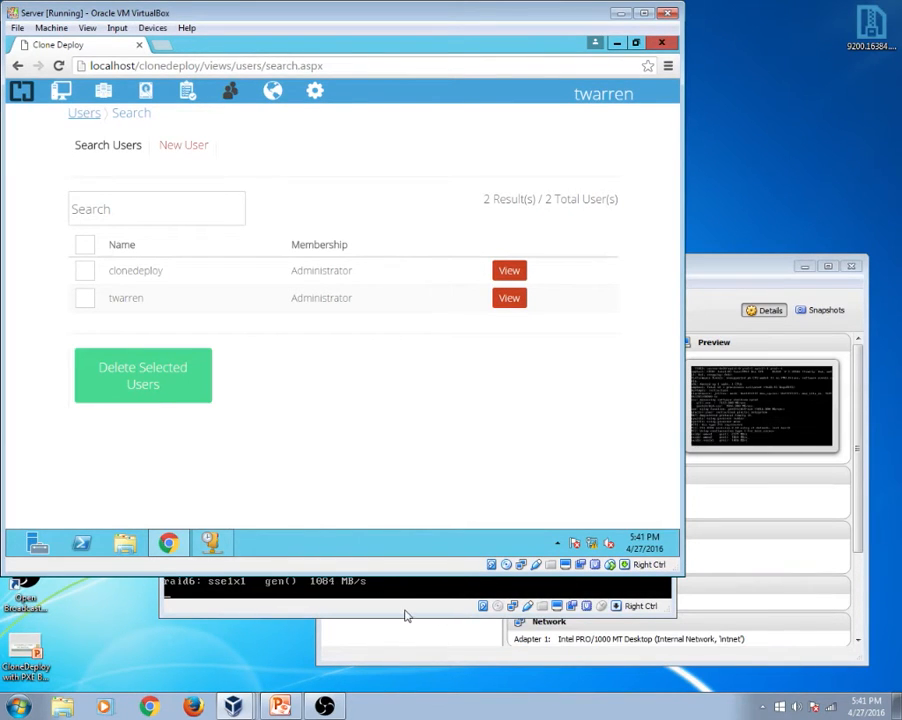
click(477, 612)
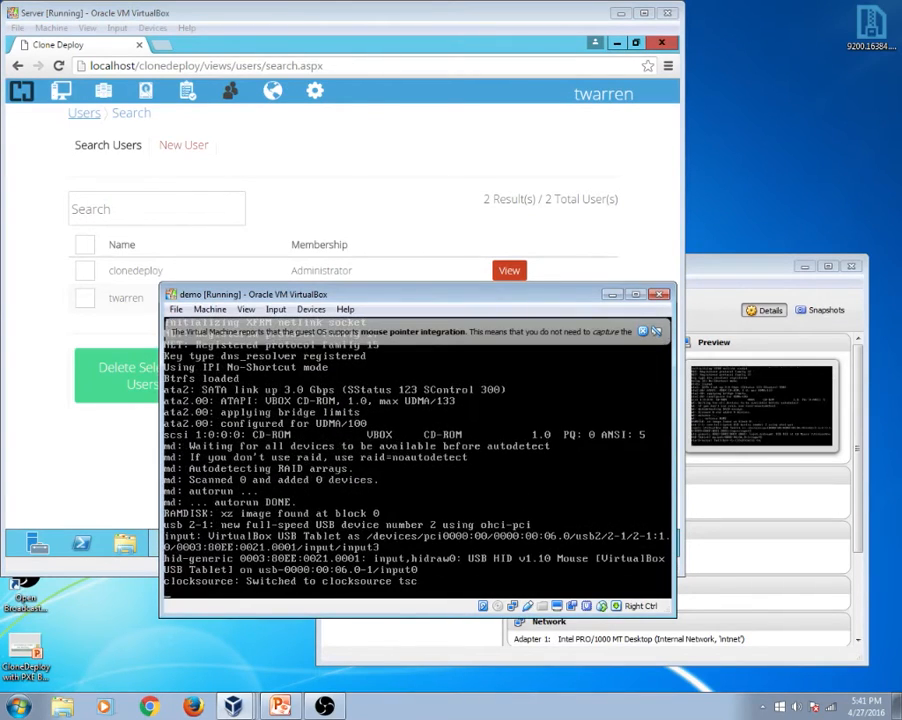
- Log in at the demo VM console with the CloneDeploy username and password
click(646, 332)
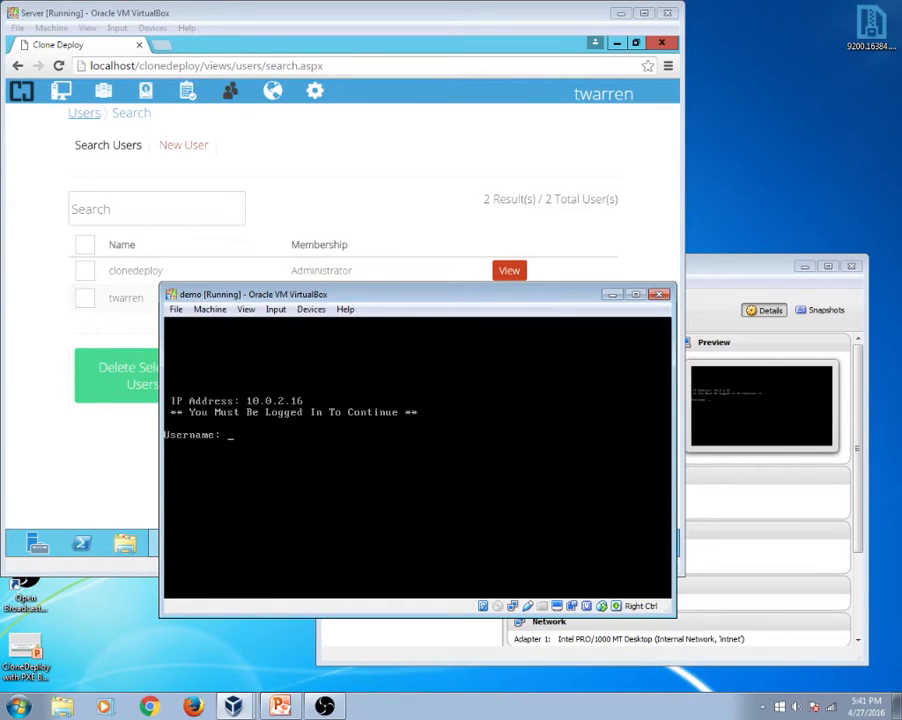
text(twarren)
key(Return)
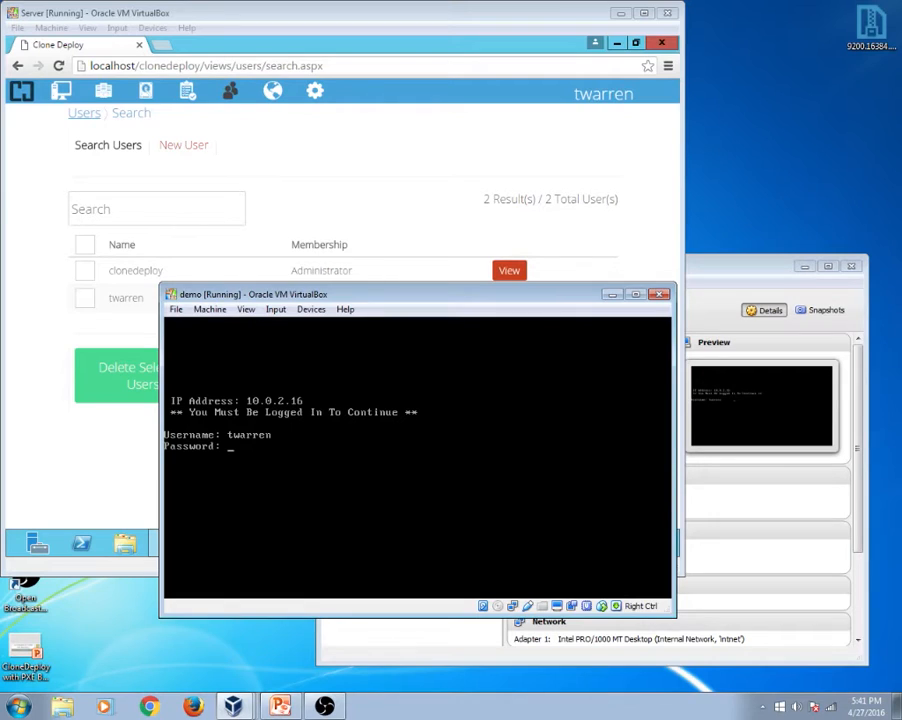
key(Return)
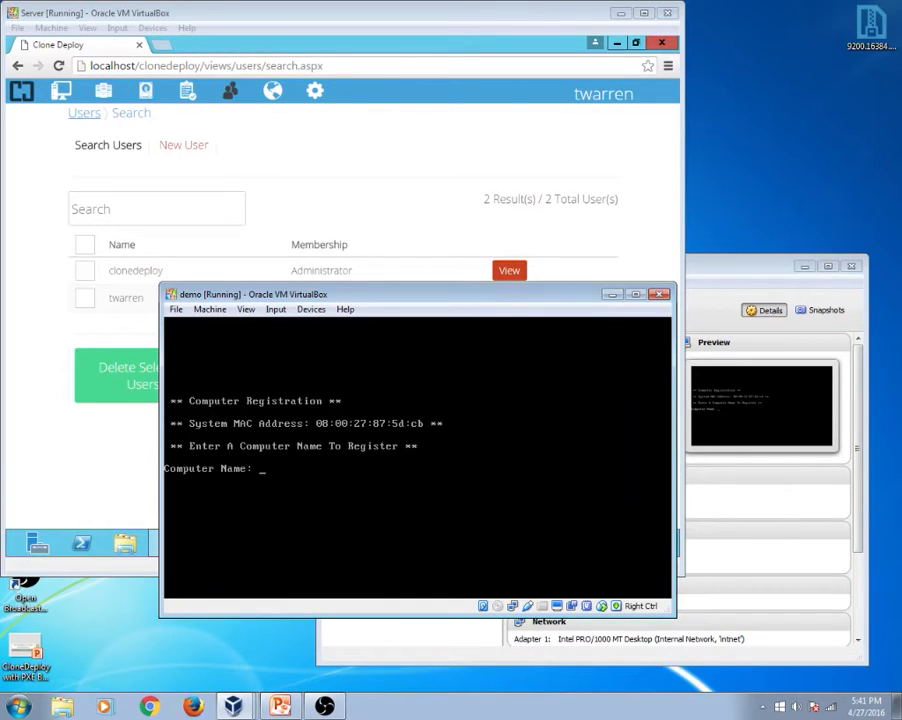
- Enter demowindows8 as the computer name to register it, then move the VM window aside
text(demowindows81)
key(BackSpace)
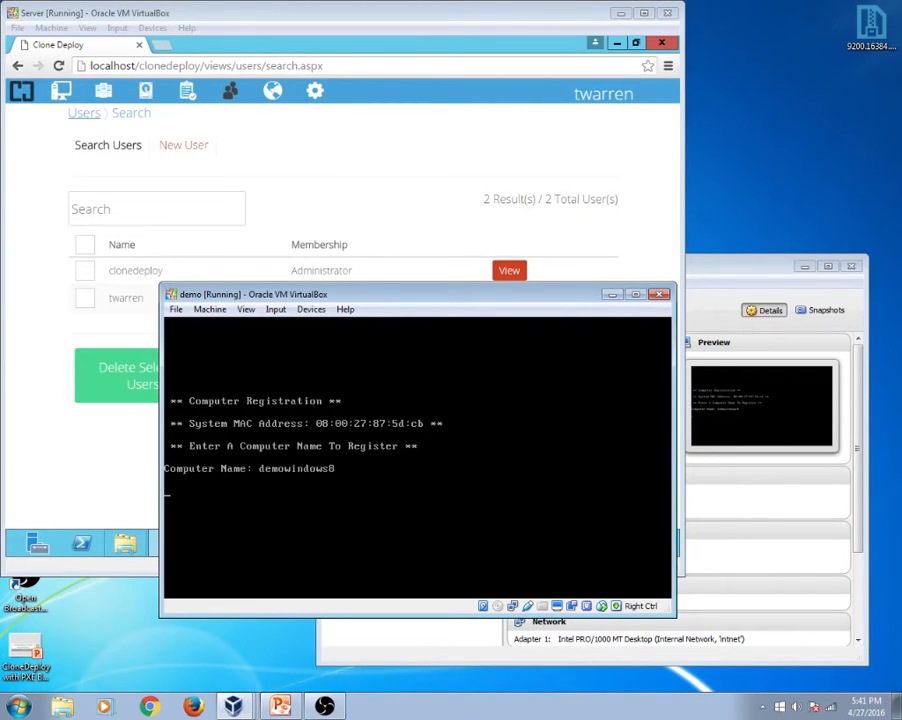
key(Return)
drag(326, 296, 514, 366)
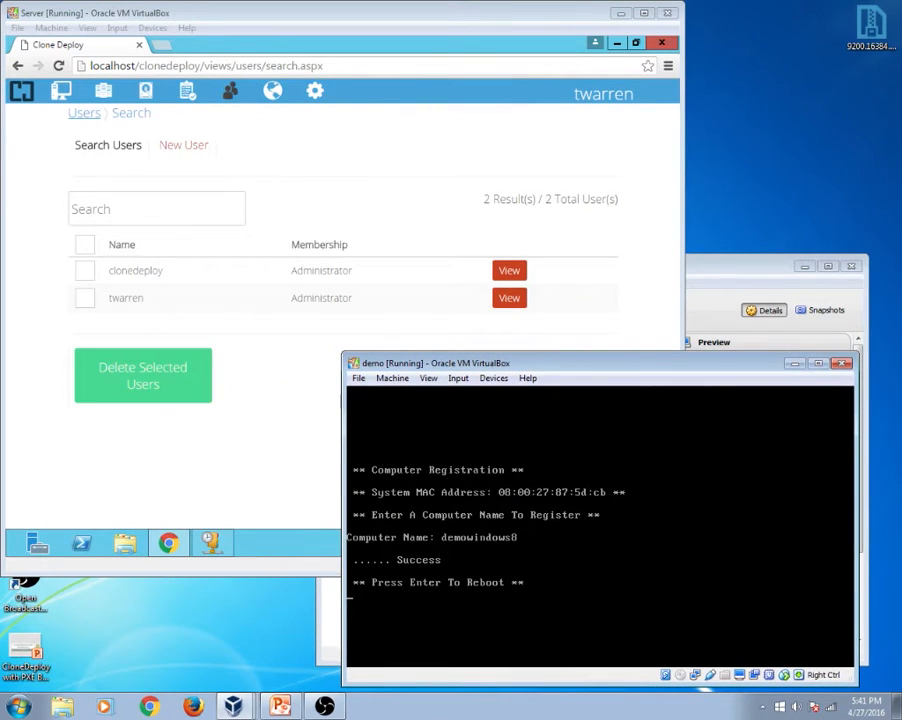
- Open the demowindows8 computer's details from CloneDeploy's Computers list
click(246, 490)
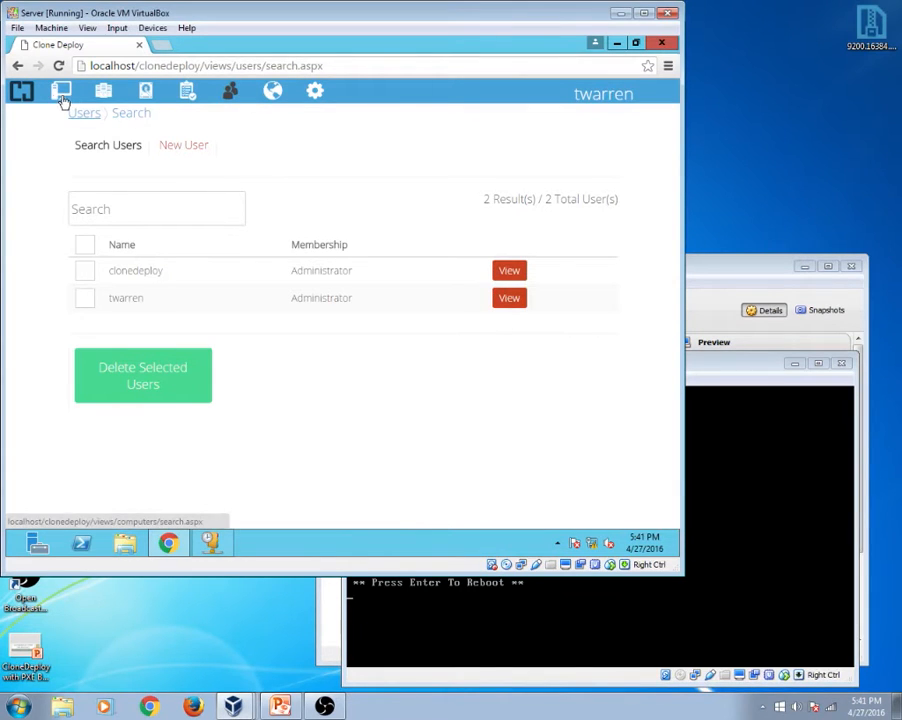
click(62, 100)
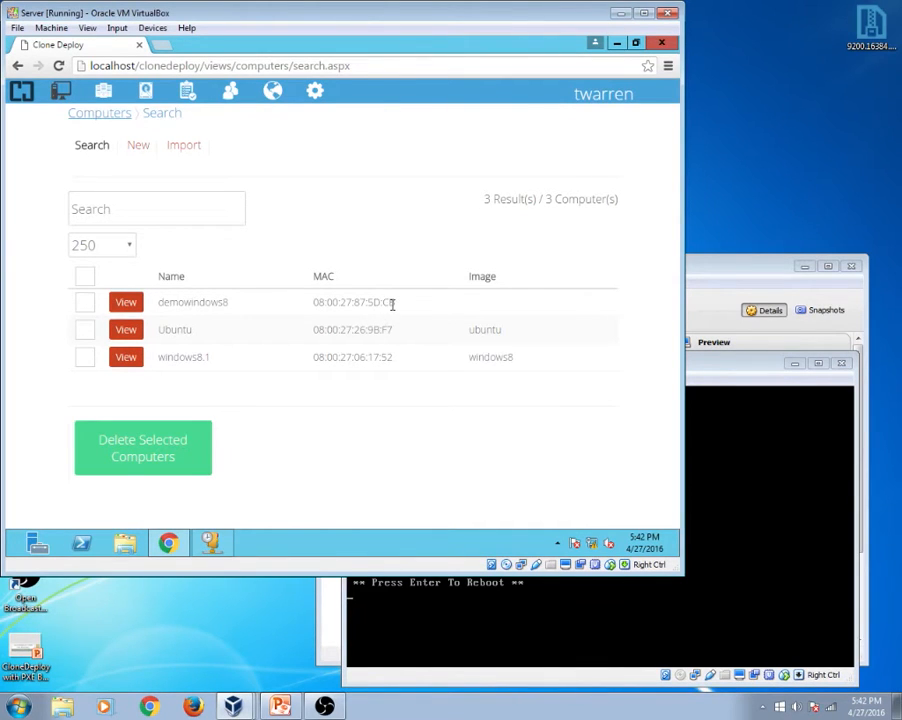
click(130, 305)
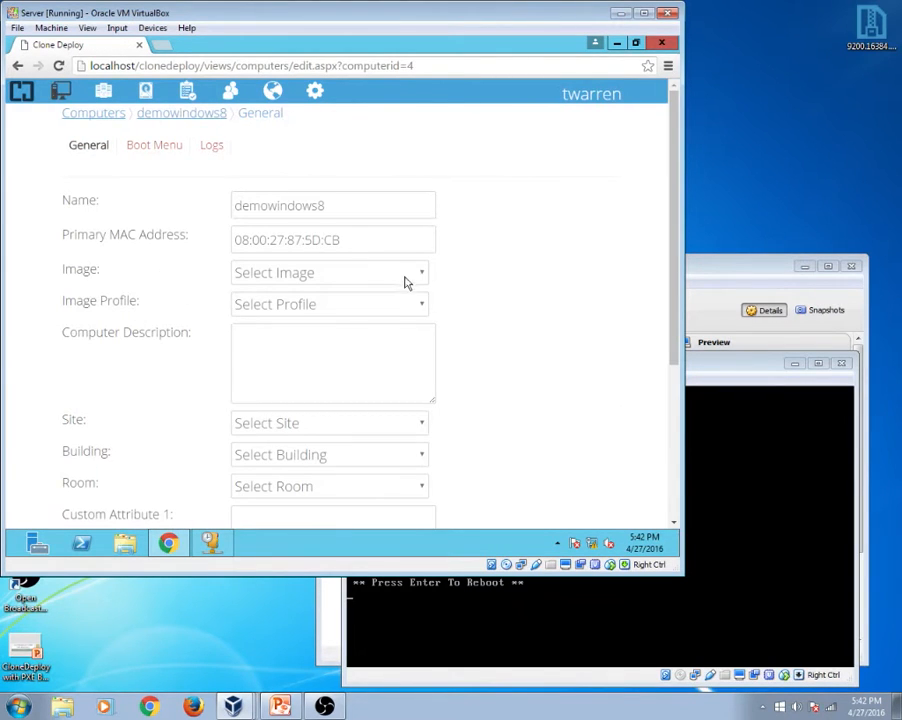
- Set image windows8 and image profile default, then save with Update Computer
click(358, 281)
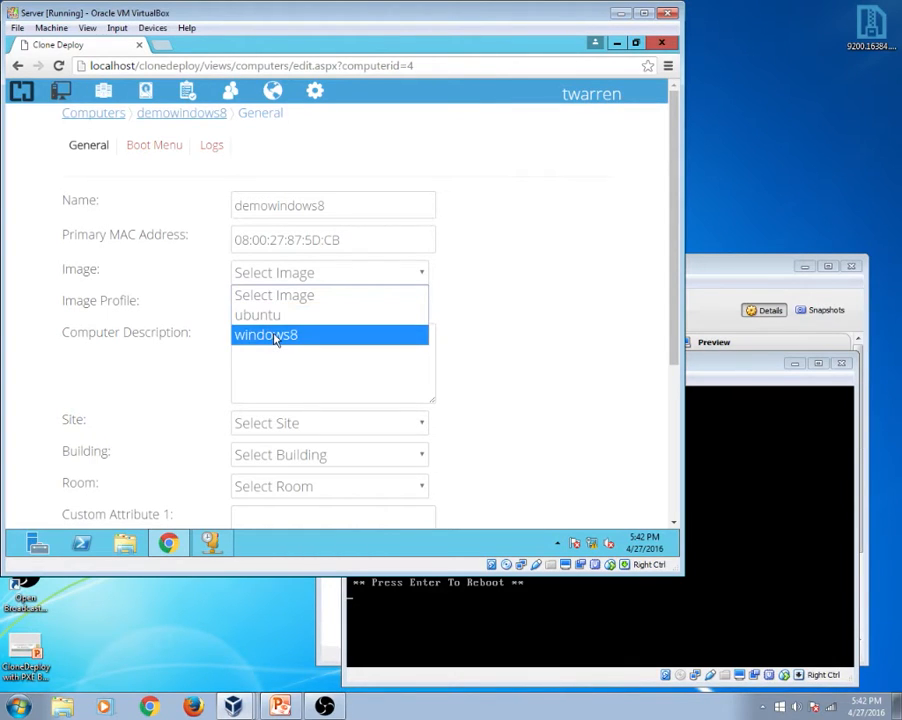
click(276, 336)
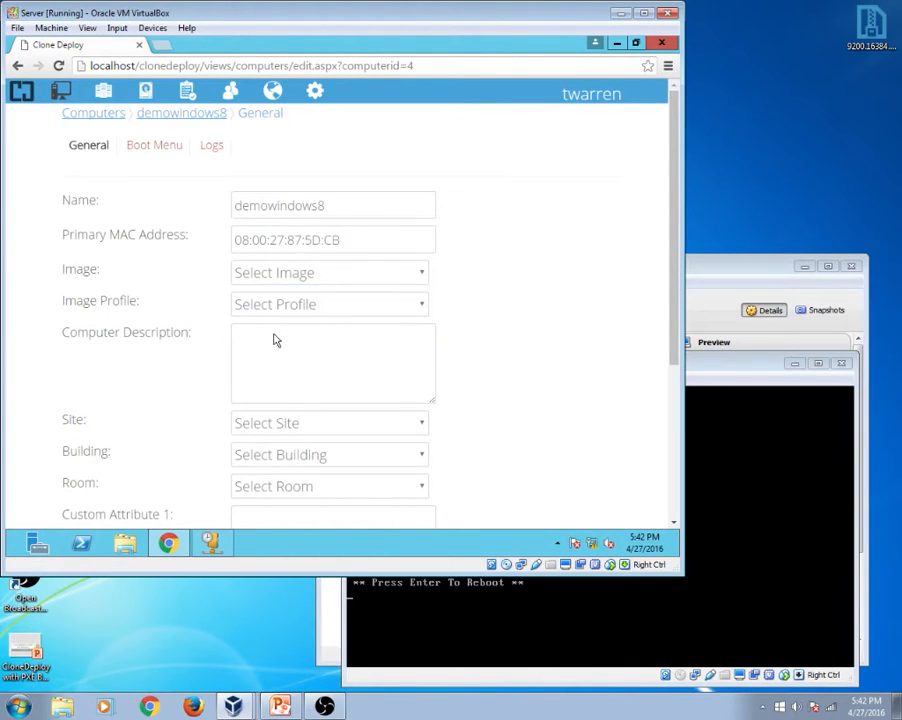
click(371, 310)
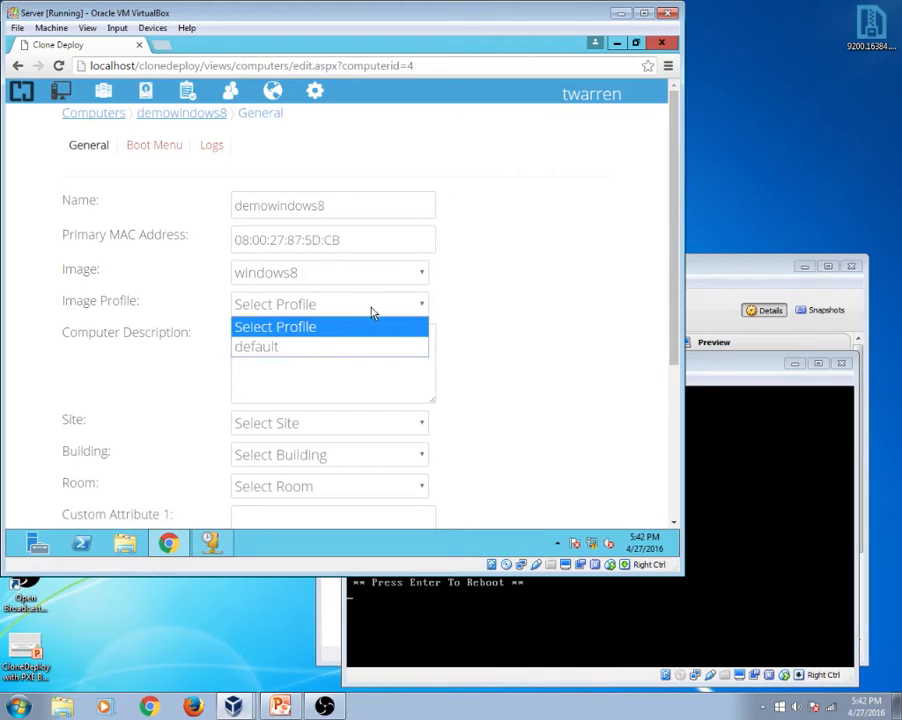
click(294, 345)
scroll(530, 361, down, 3)
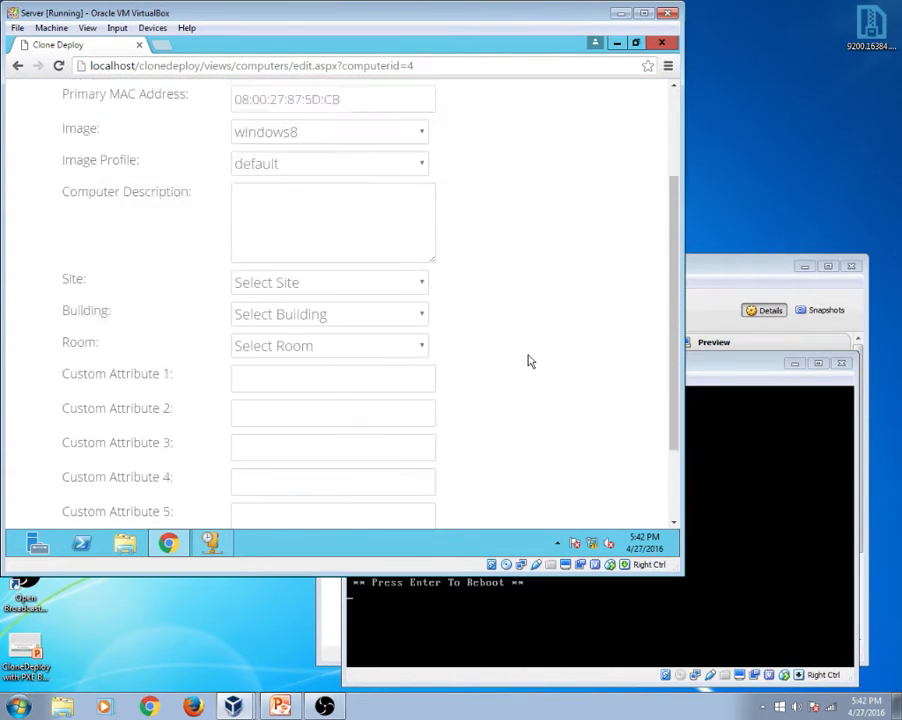
click(113, 468)
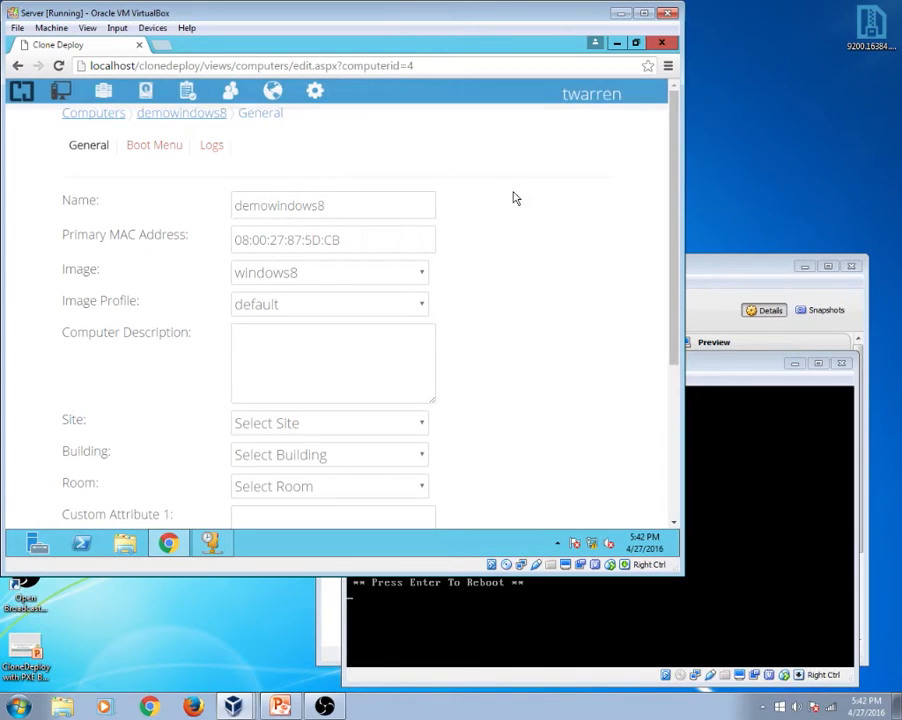
- Start a Deploy task for demowindows8 from Tasks > Start Computer Task, confirming Yes
click(189, 94)
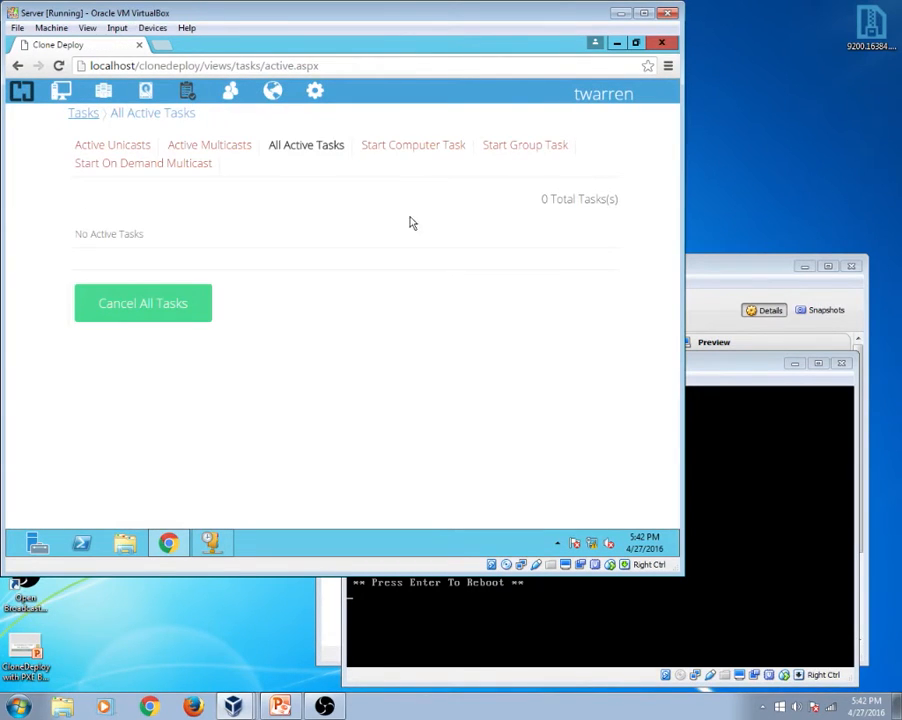
click(421, 147)
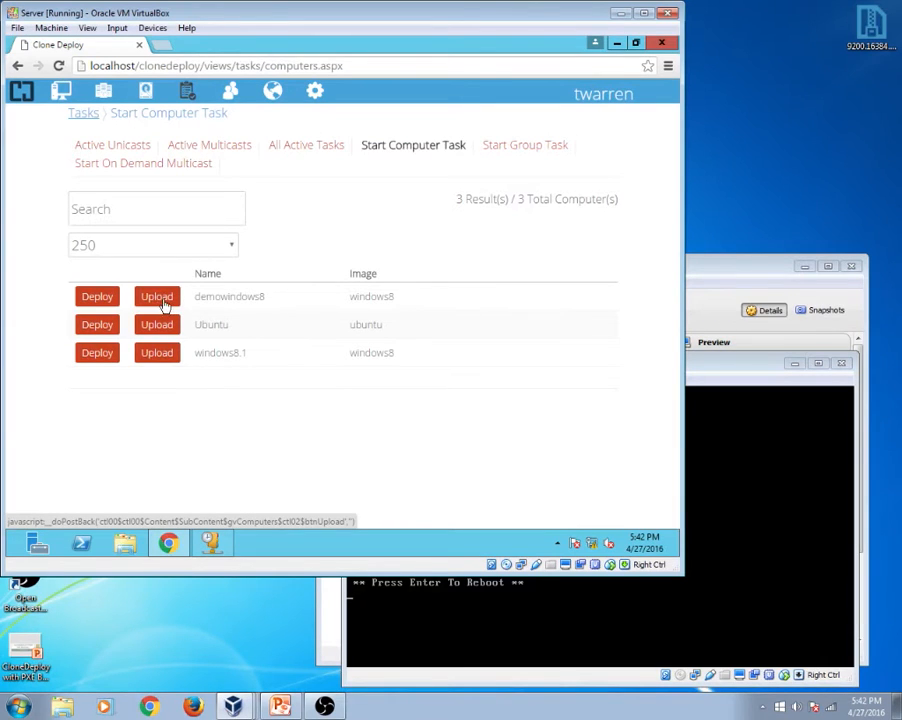
click(99, 298)
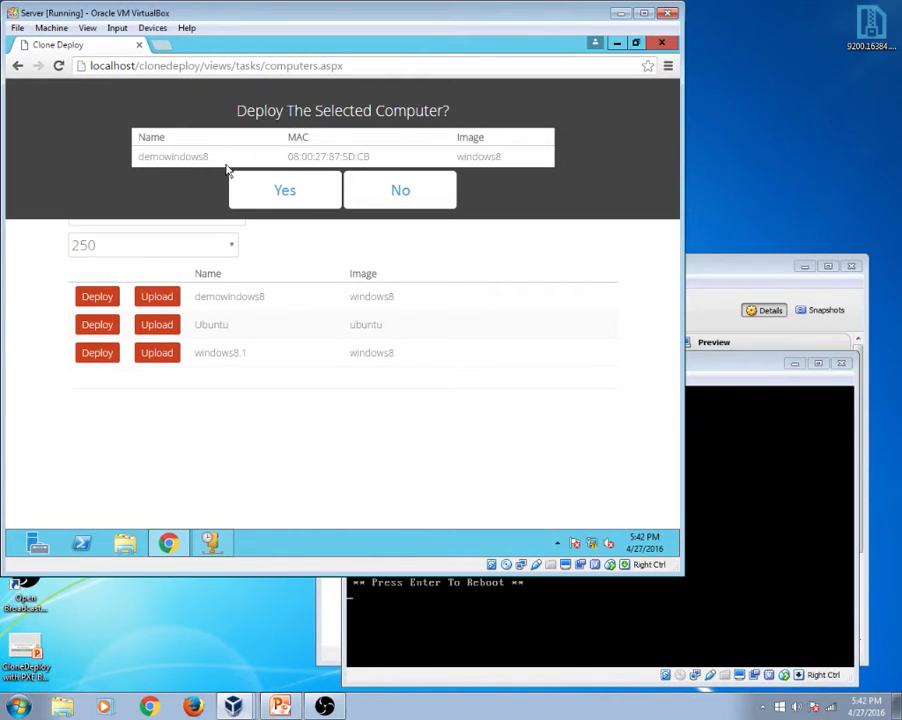
click(286, 198)
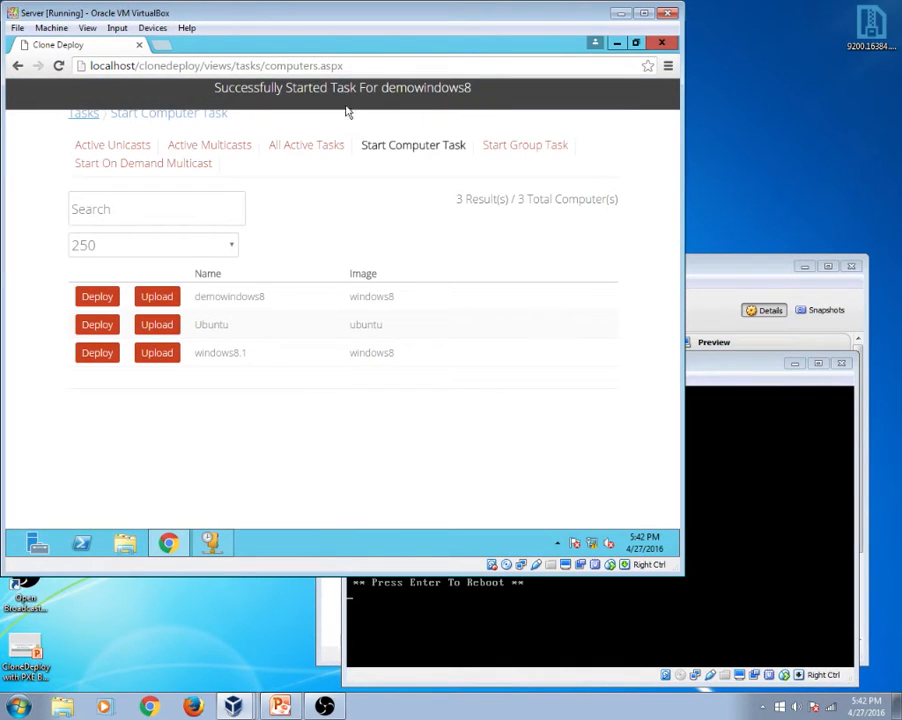
click(722, 370)
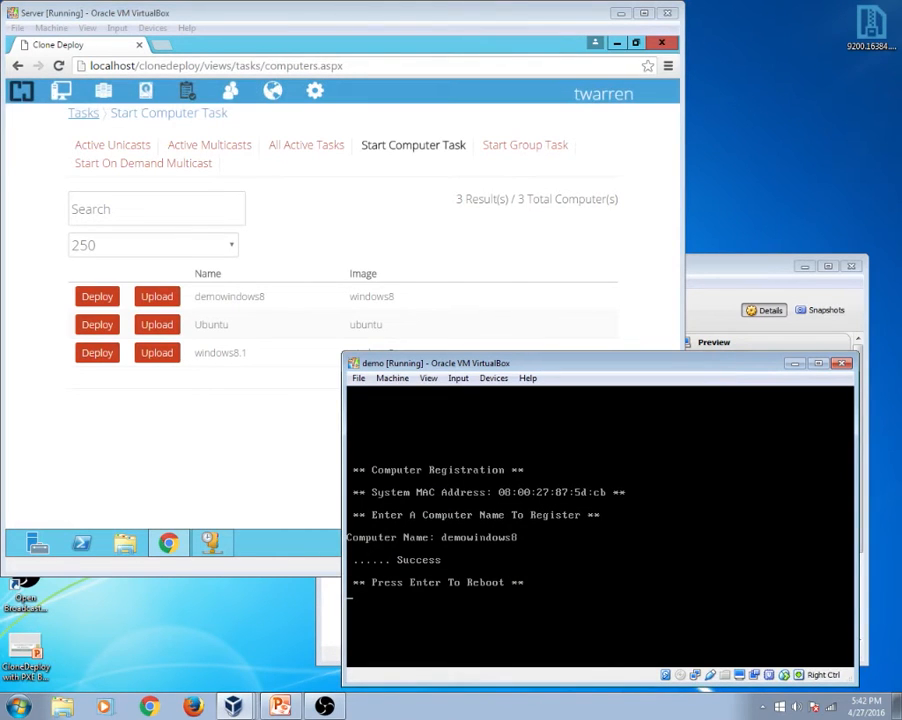
- Reboot the demo VM, check All Active Tasks, and log in at the console to begin the windows8 restore
key(Return)
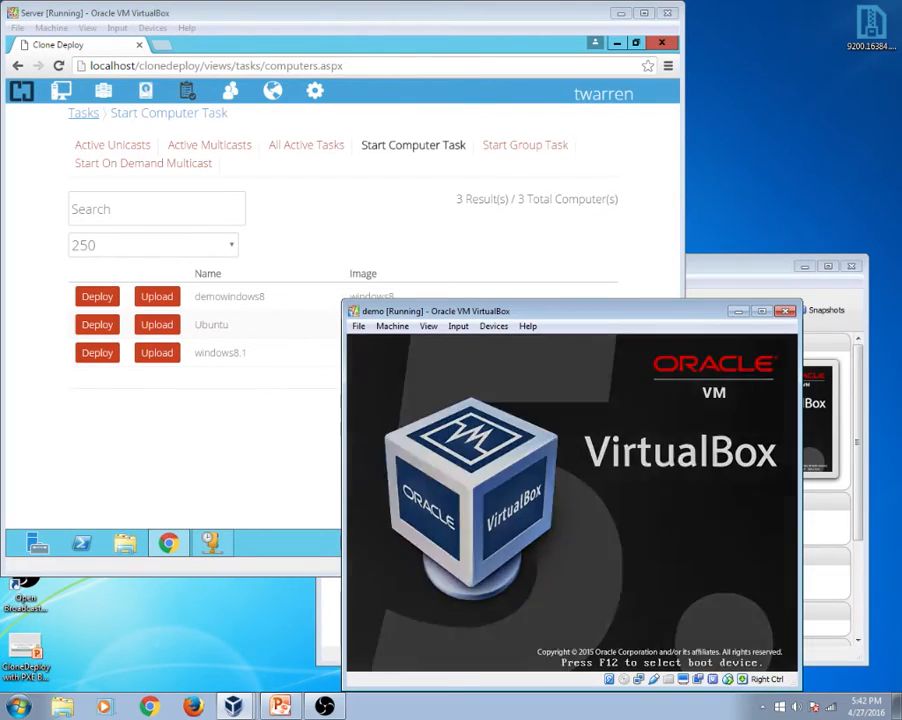
click(306, 145)
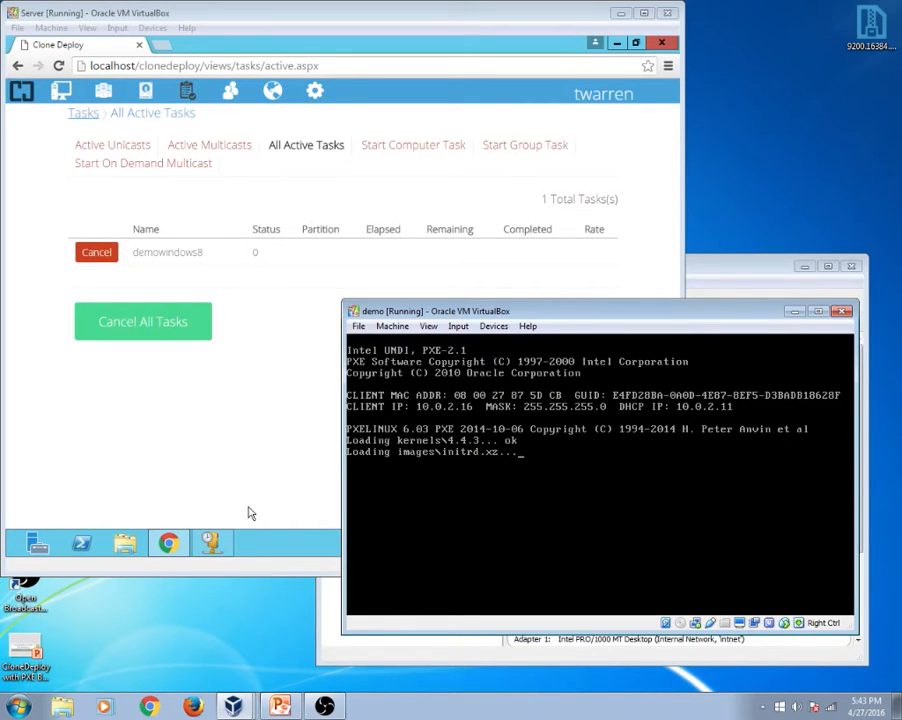
mouse_move(214, 549)
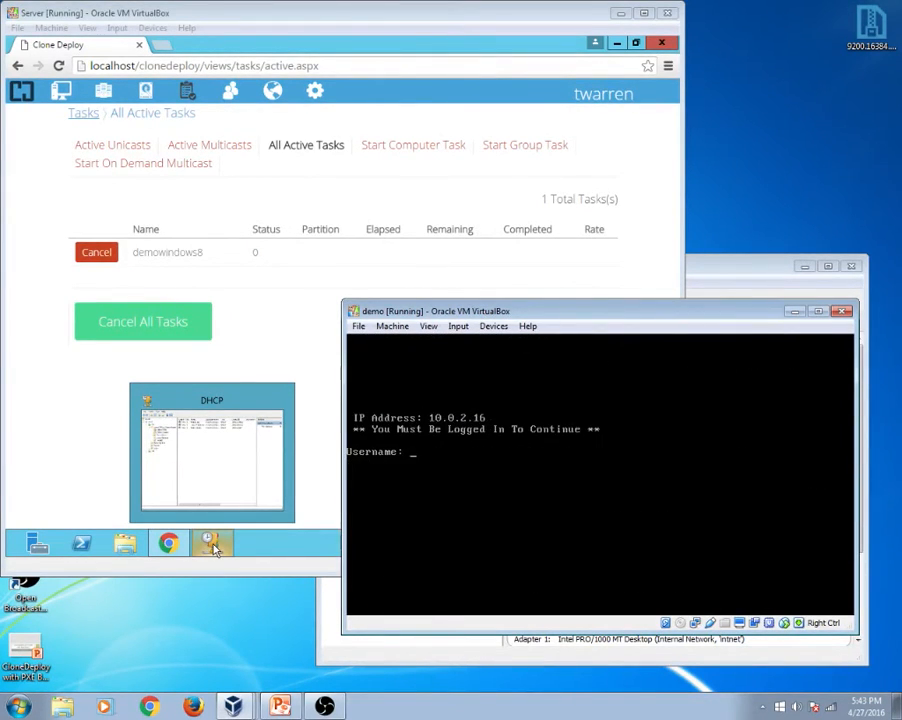
text(twarren)
key(Return)
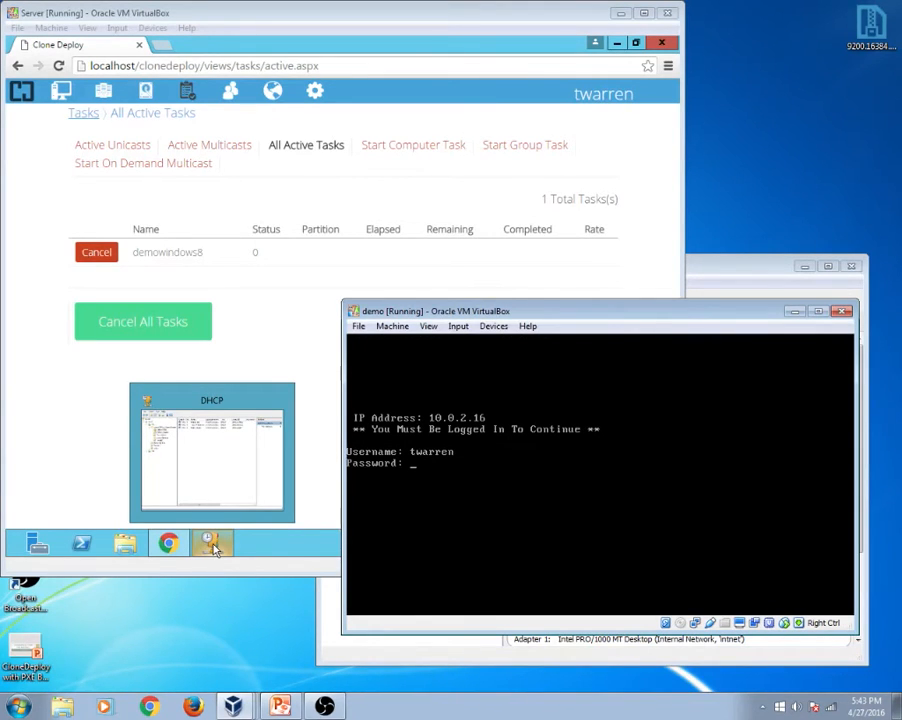
key(Return)
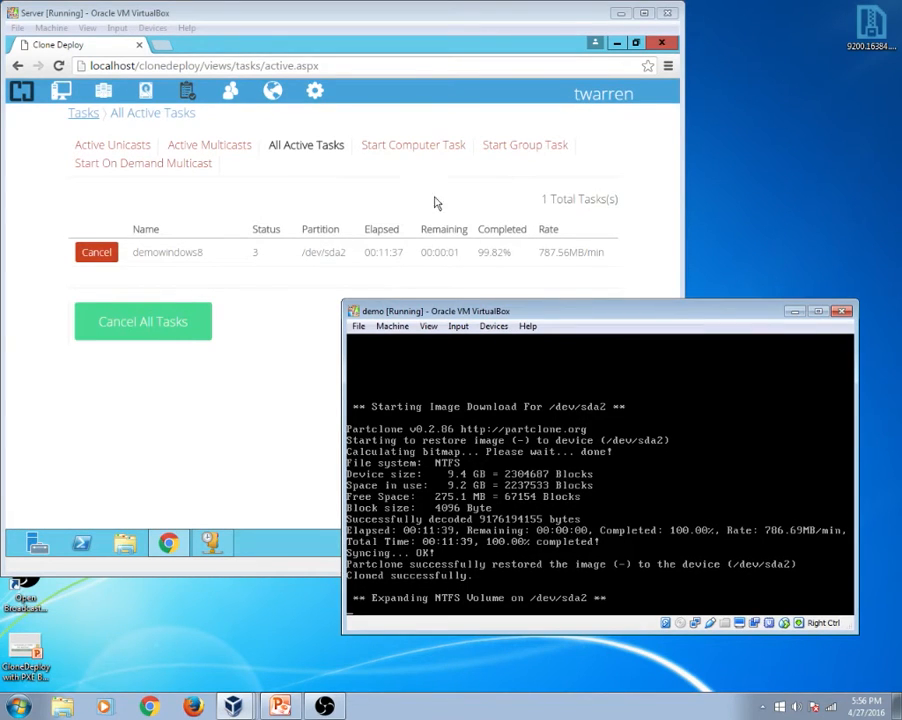
- Wait while the VM finishes the partclone restore, NTFS expansion and computer rename
mouse_move(257, 712)
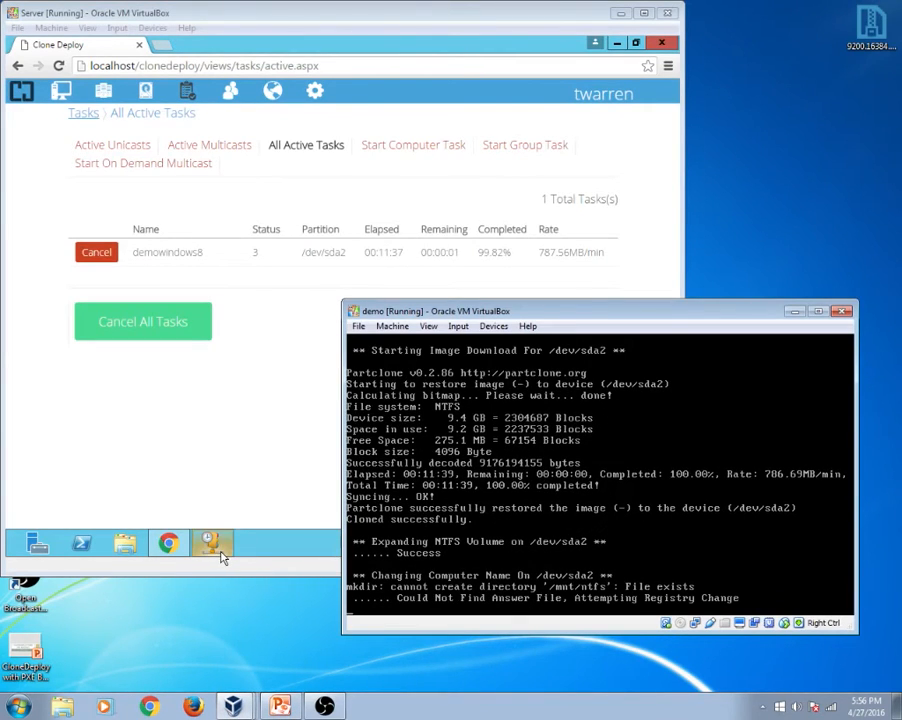
mouse_move(220, 560)
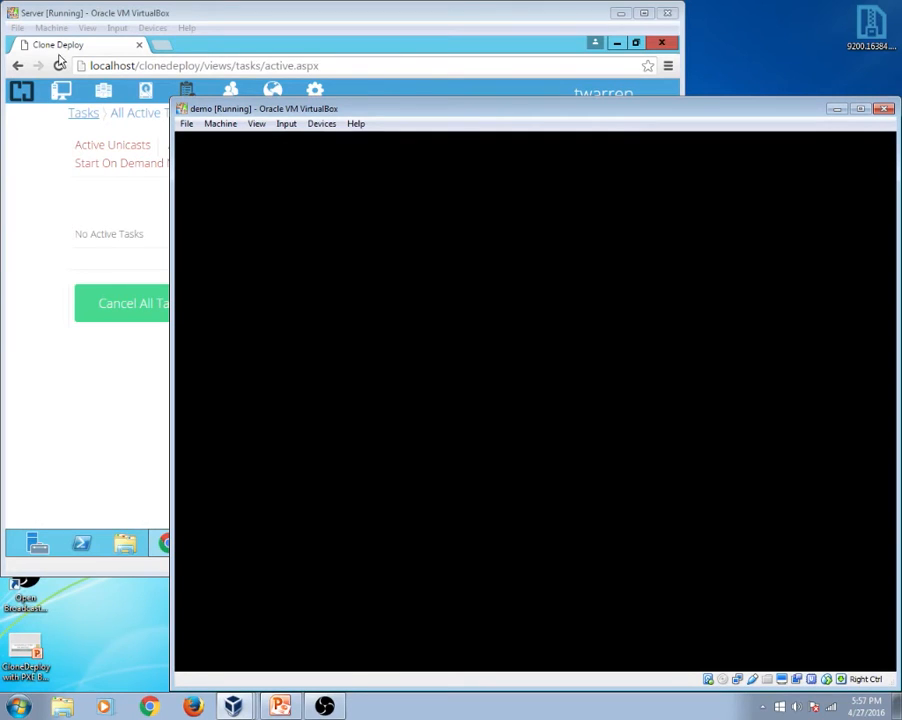
- View demowindows8's details showing image windows8 and profile default, and dismiss the demo VM's notice
click(62, 98)
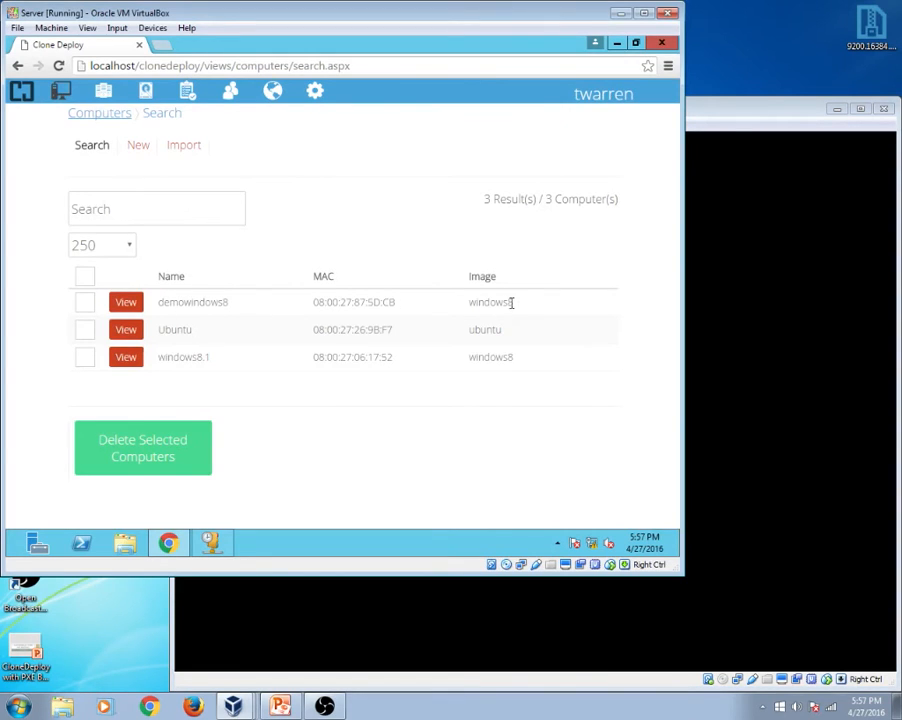
click(128, 303)
scroll(193, 271, up, 5)
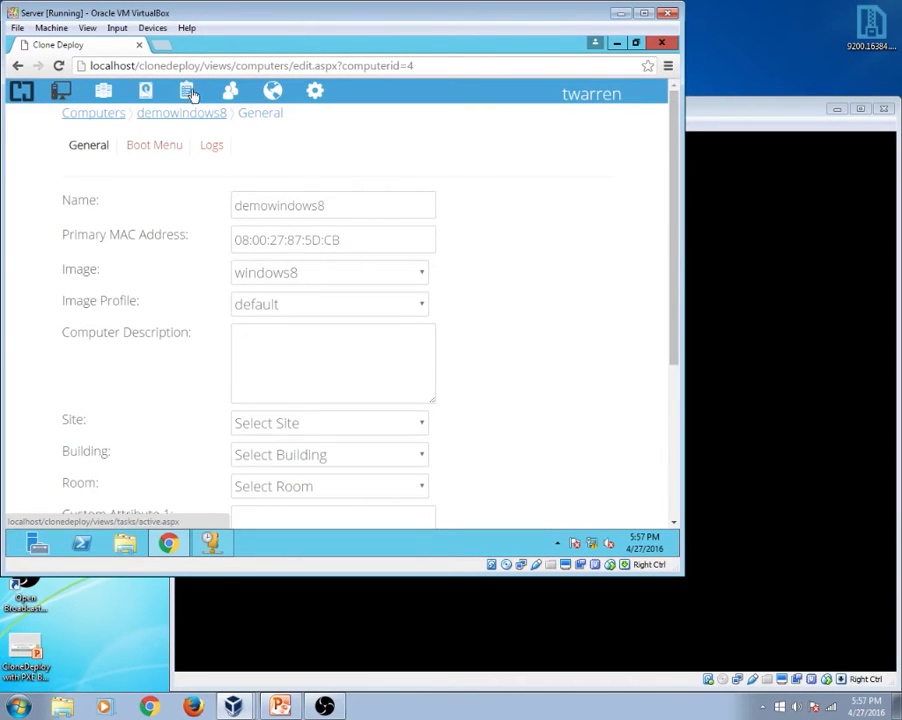
click(718, 117)
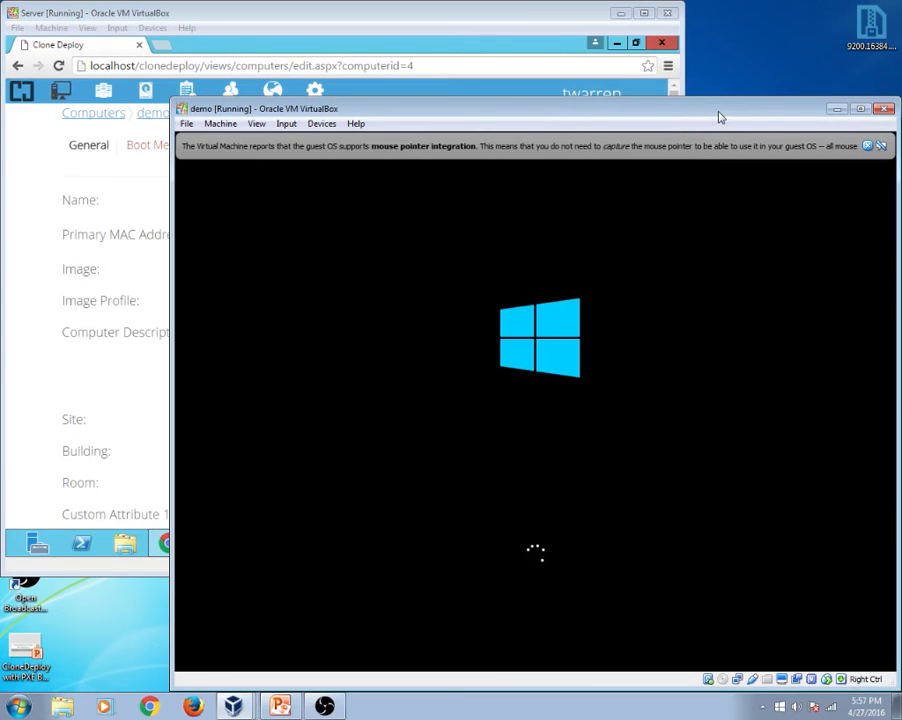
click(867, 146)
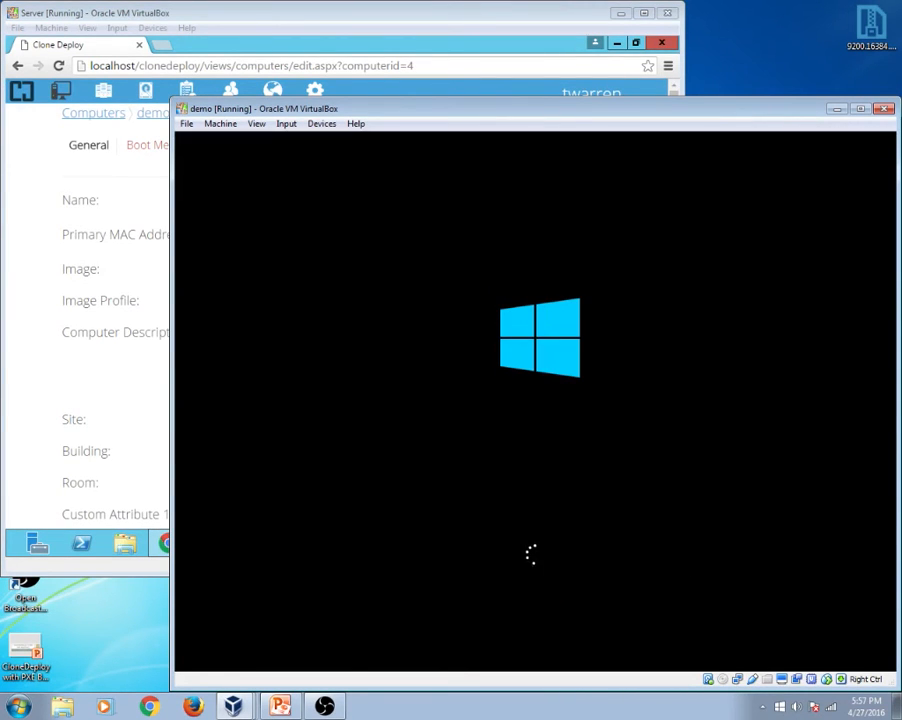
click(43, 476)
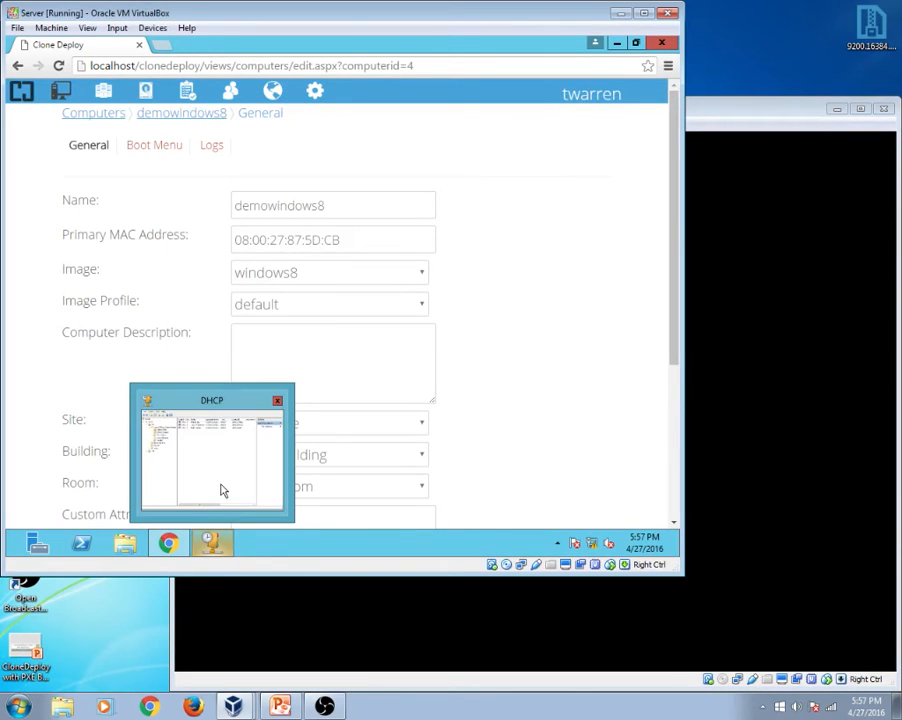
- Refresh the DHCP server and list the IPv4 scope's address leases, including demowindows8 at 10.0.2.16
click(223, 491)
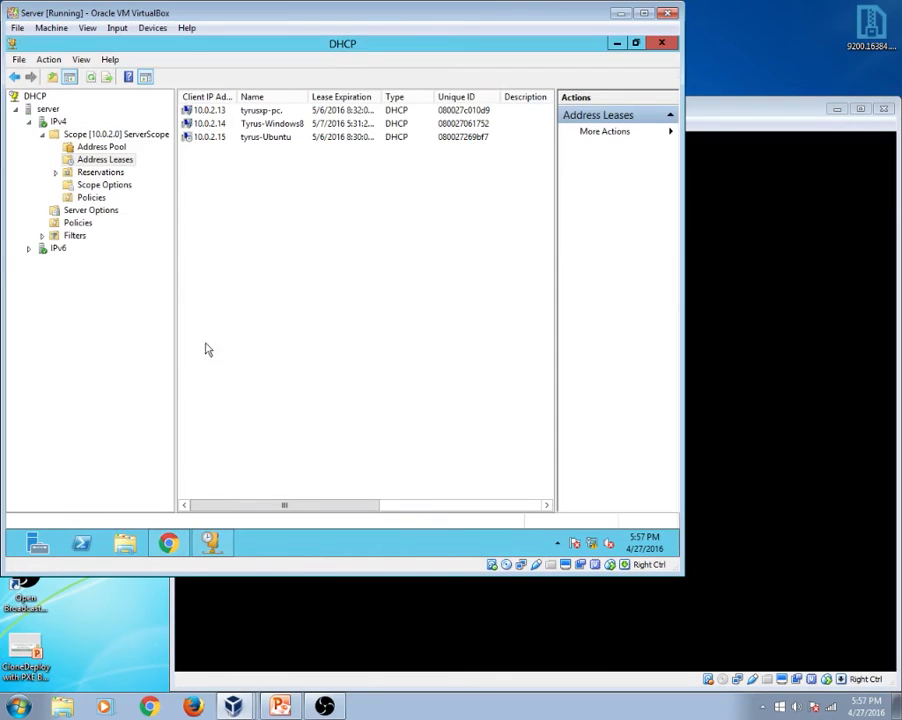
click(44, 109)
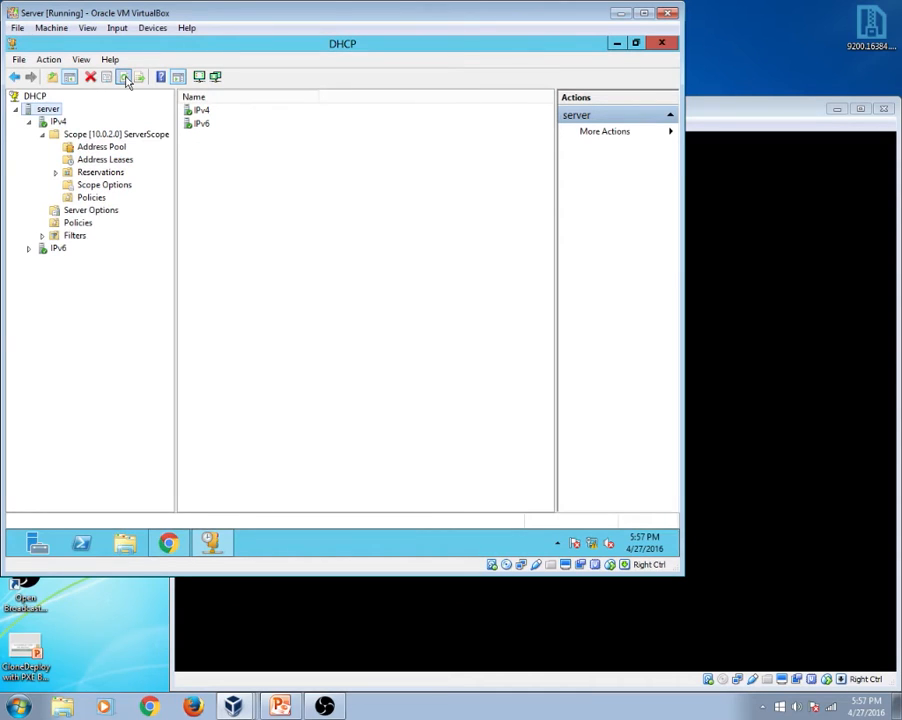
click(125, 78)
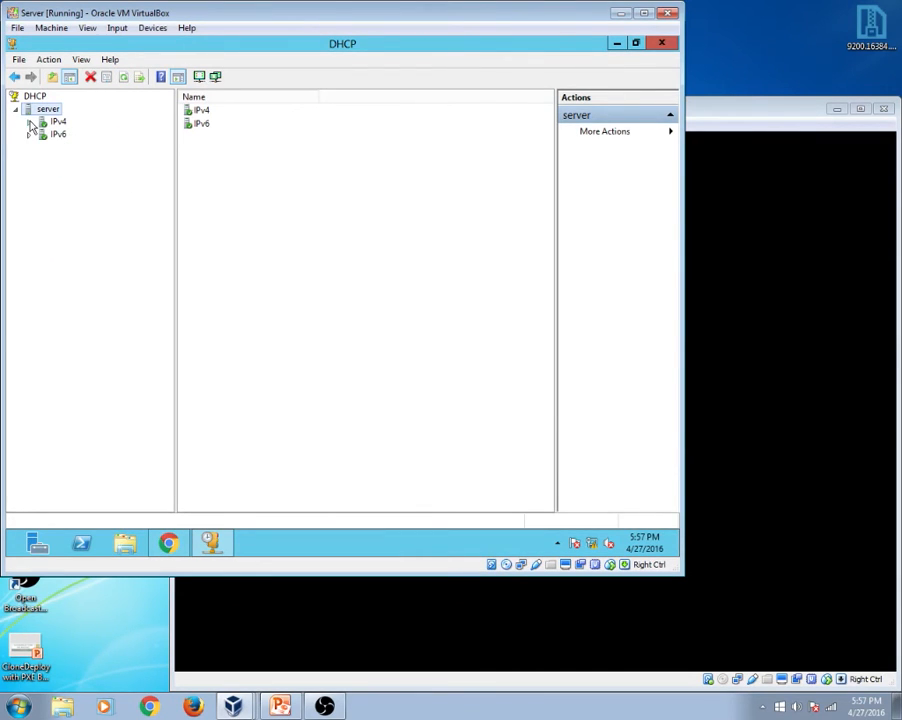
click(28, 121)
click(41, 134)
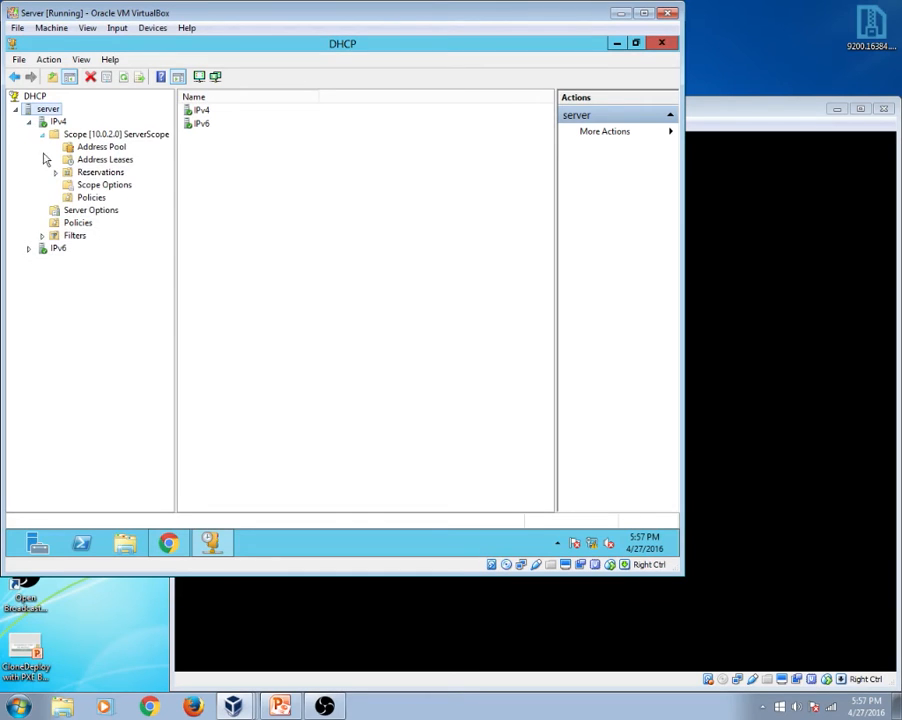
click(108, 162)
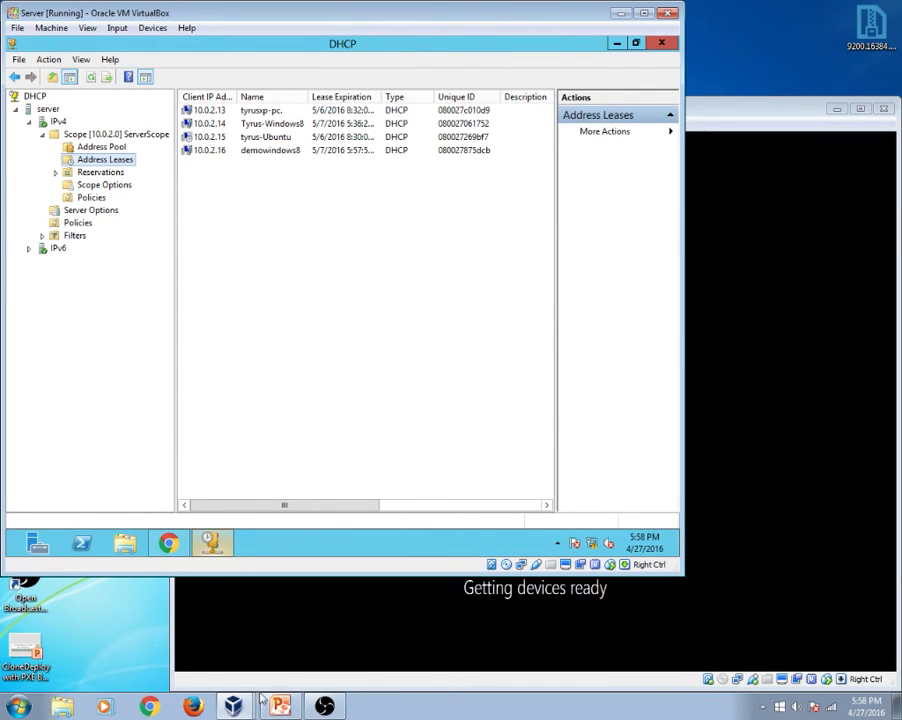
- Check the demo VM's network adapter settings for its MAC address, then minimize VirtualBox Manager
mouse_move(233, 705)
click(248, 655)
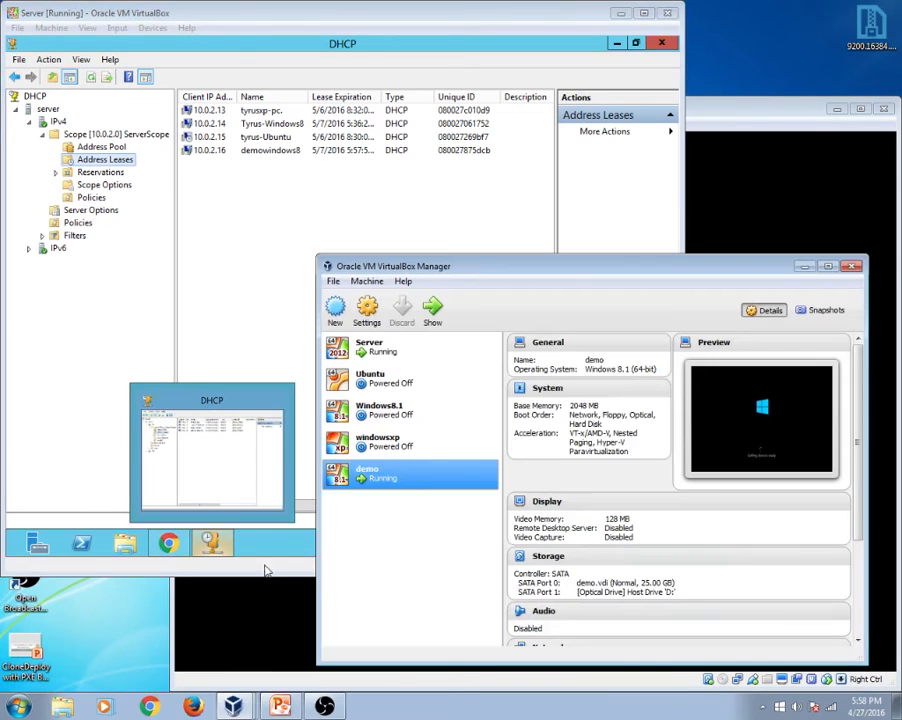
right_click(390, 476)
click(500, 486)
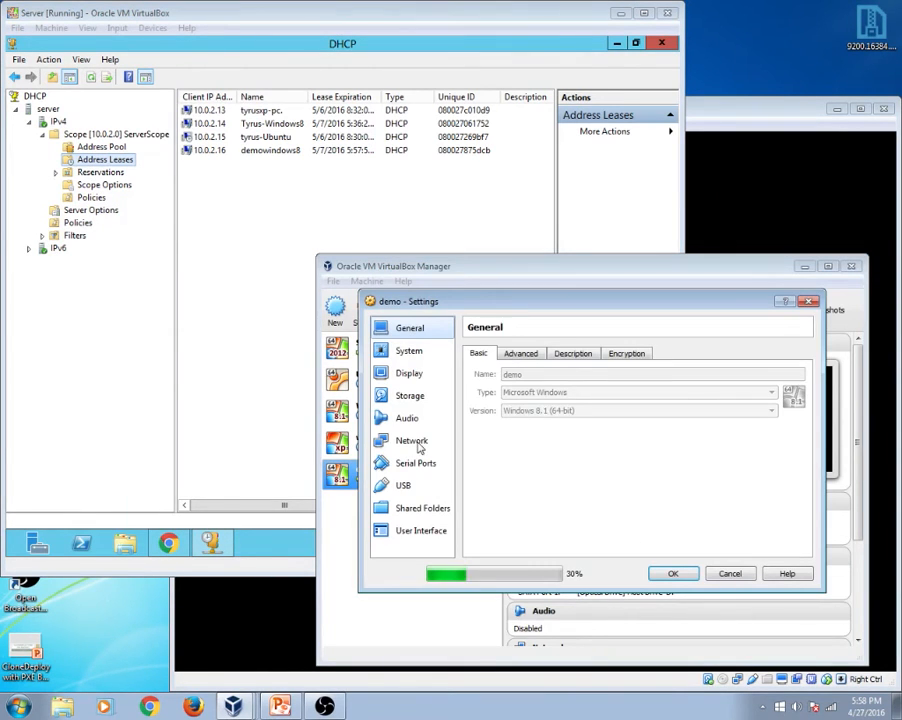
click(417, 443)
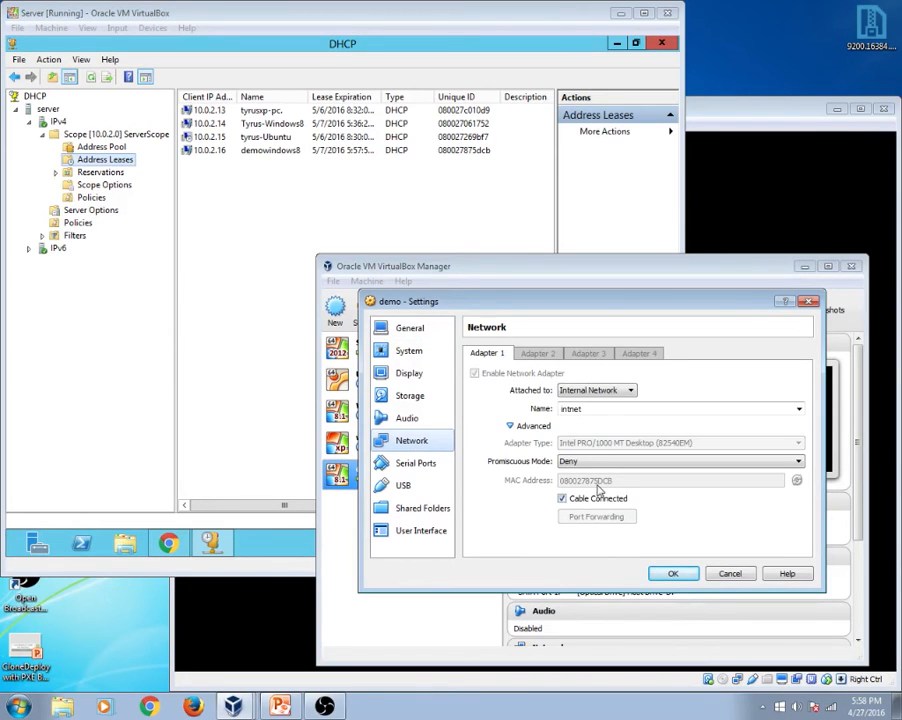
click(672, 574)
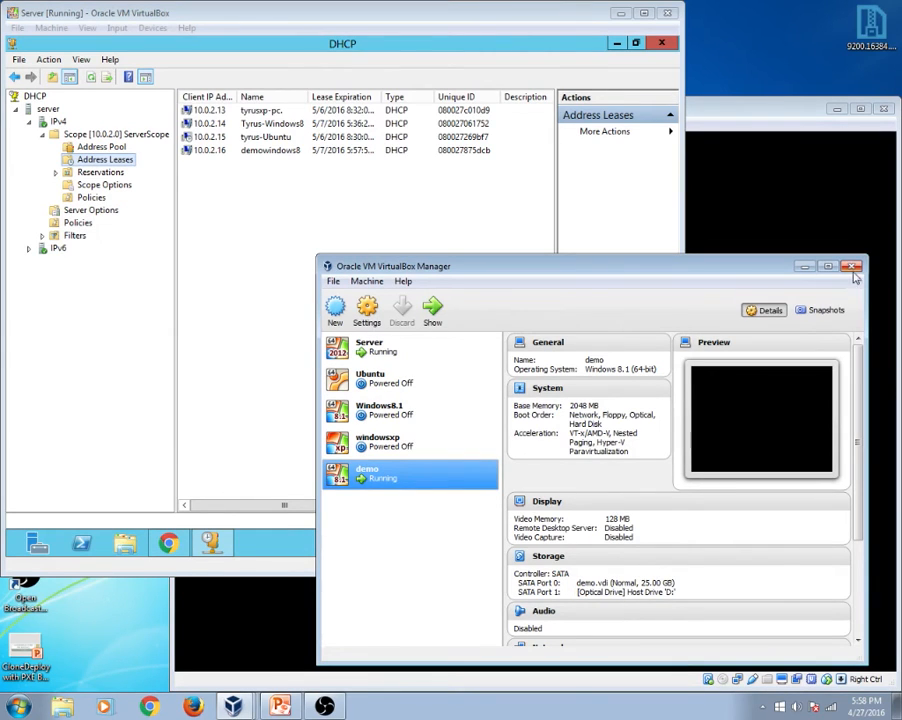
click(805, 267)
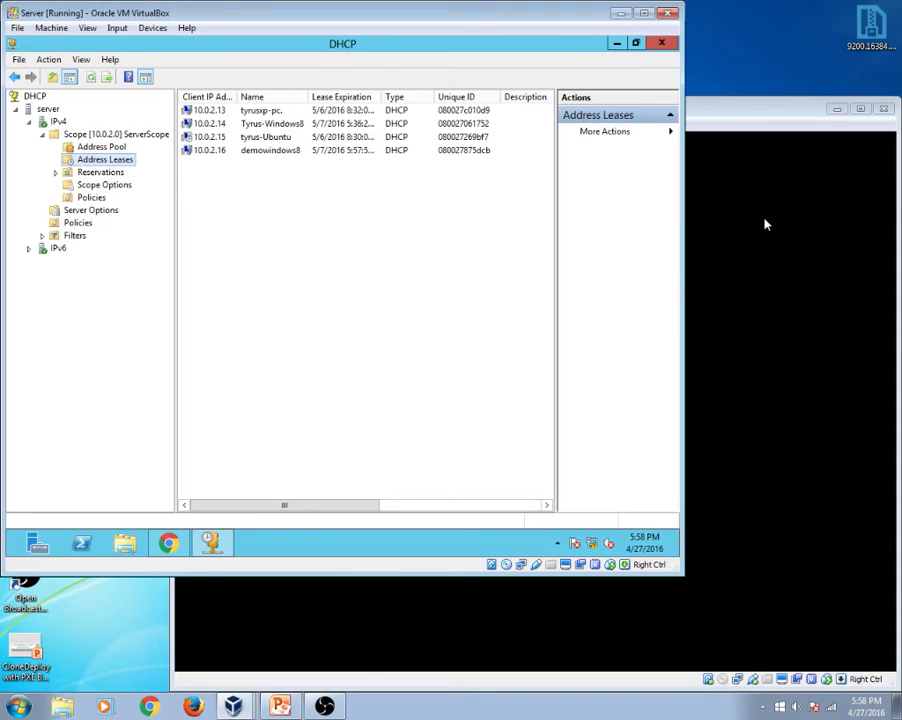
- Sign in to the demo VM's Windows 8.1 account with its password, then bring the DHCP console forward
click(742, 257)
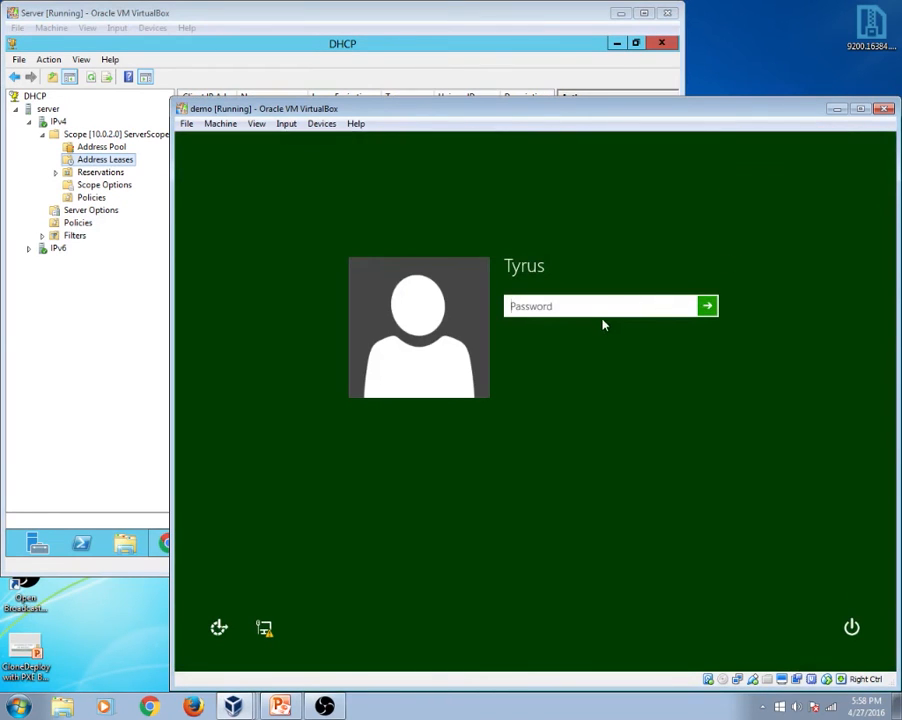
text(••••••••••••)
key(Return)
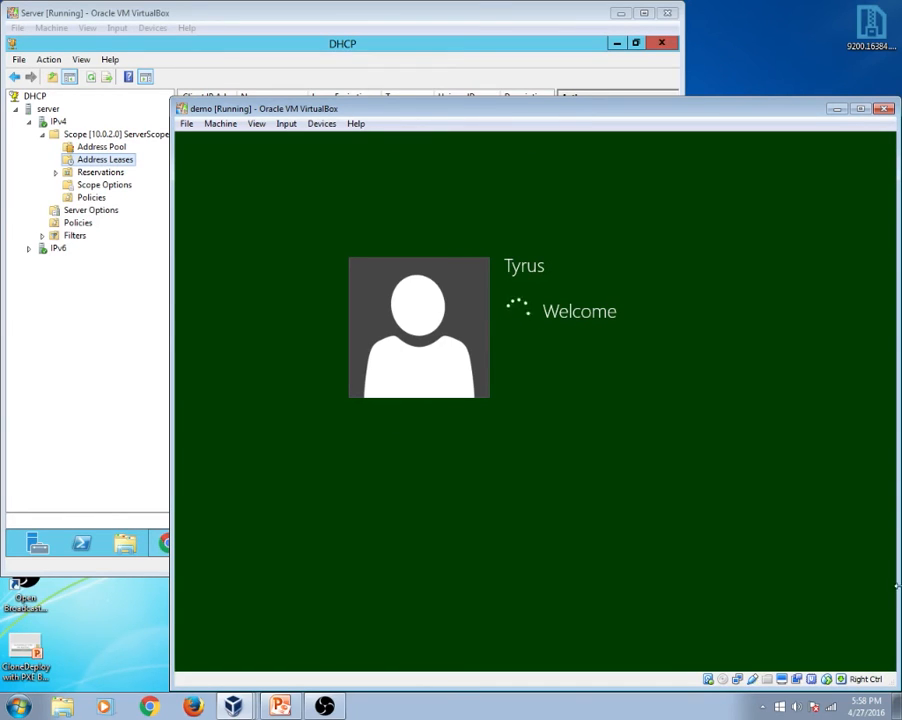
click(109, 402)
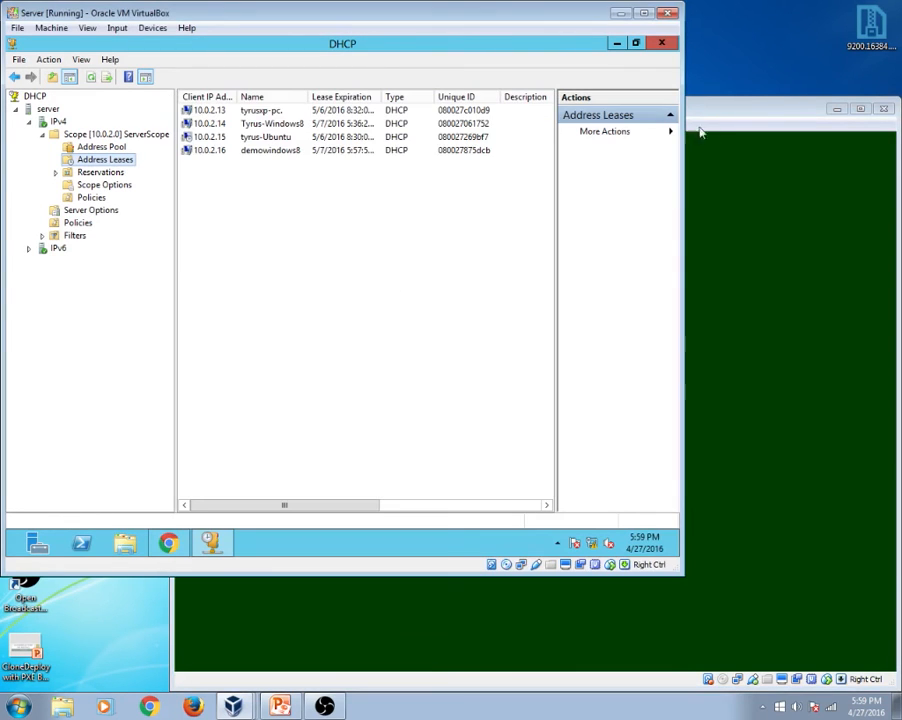
- Minimize the DHCP console, check the demo VM's desktop, then return to CloneDeploy's demowindows8 page
click(616, 46)
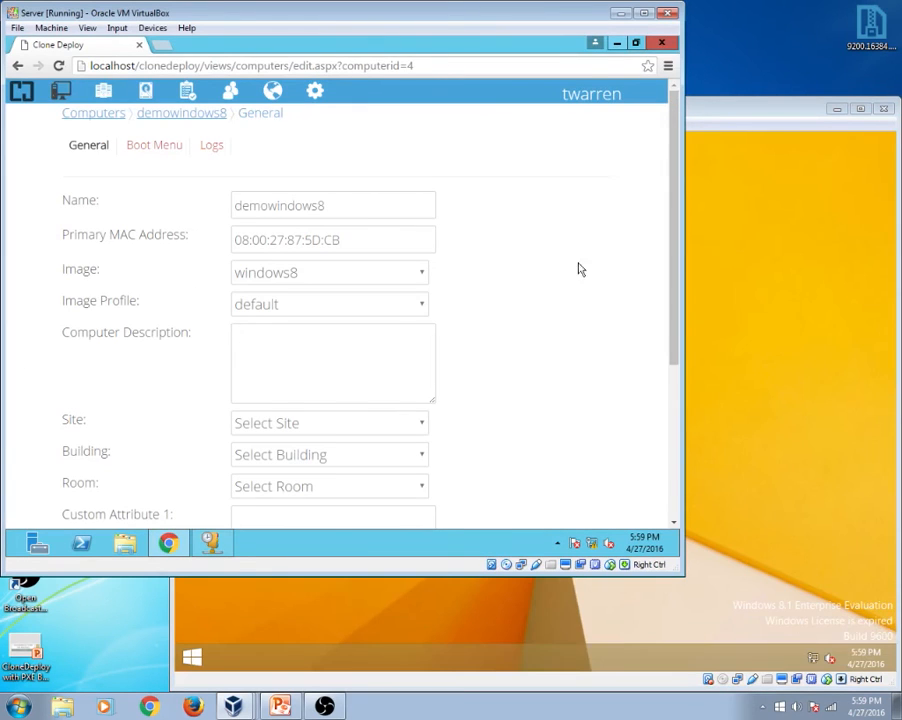
click(758, 428)
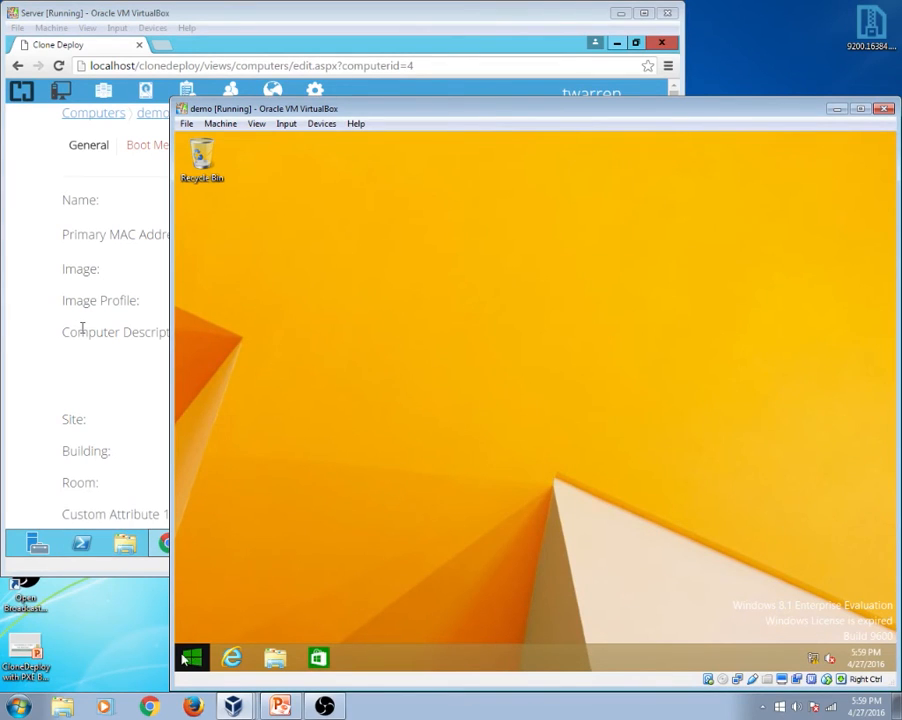
click(48, 335)
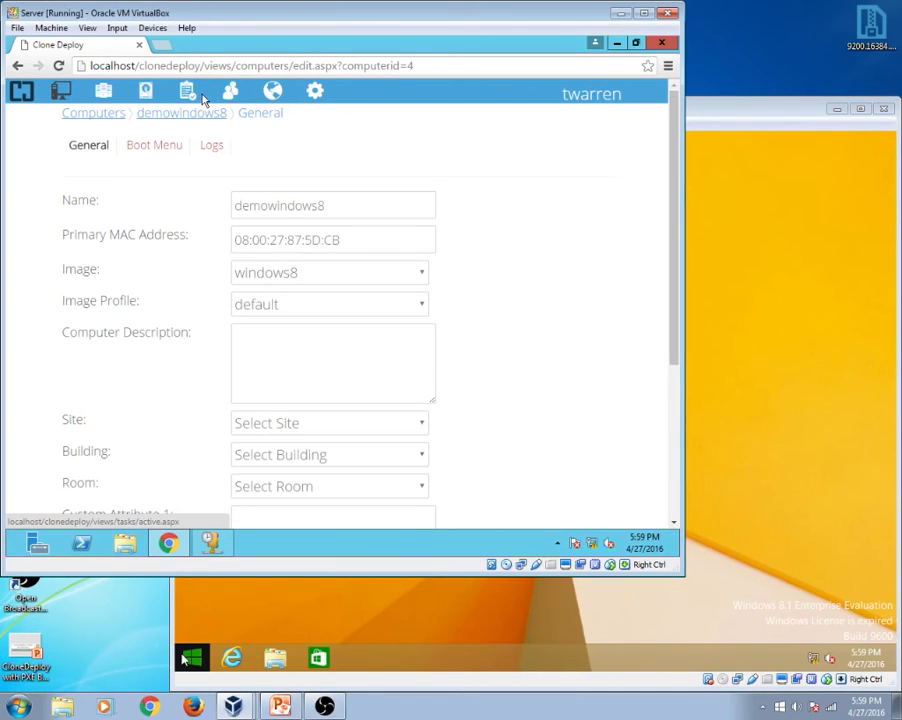
- View the Default distribution point under Admin > Distribution Points, showing path C:\Program Files (x86)\clonedeploy\cd_dp\
click(274, 94)
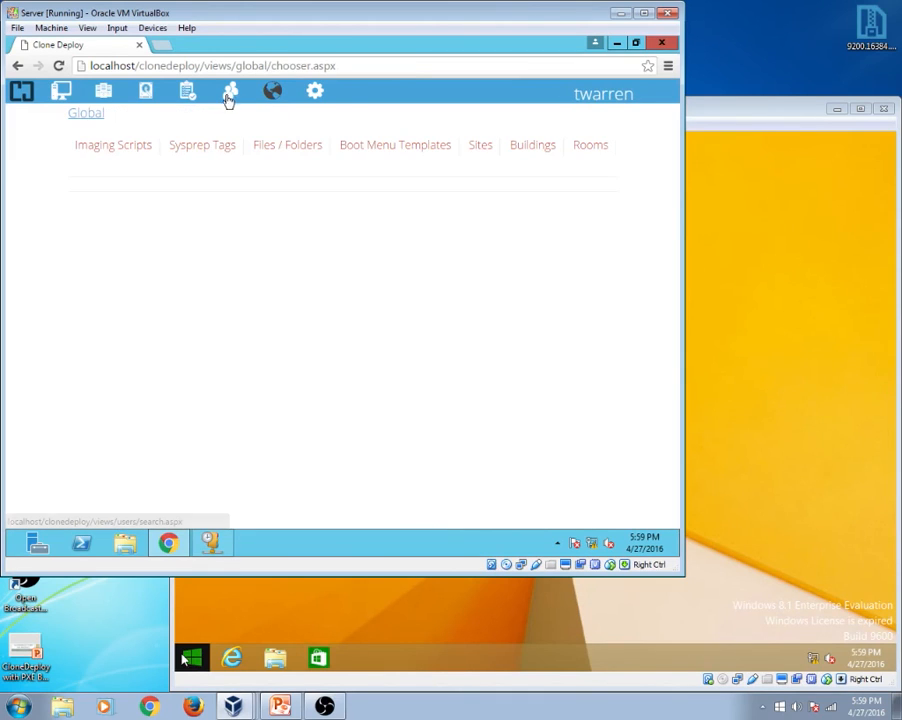
click(316, 95)
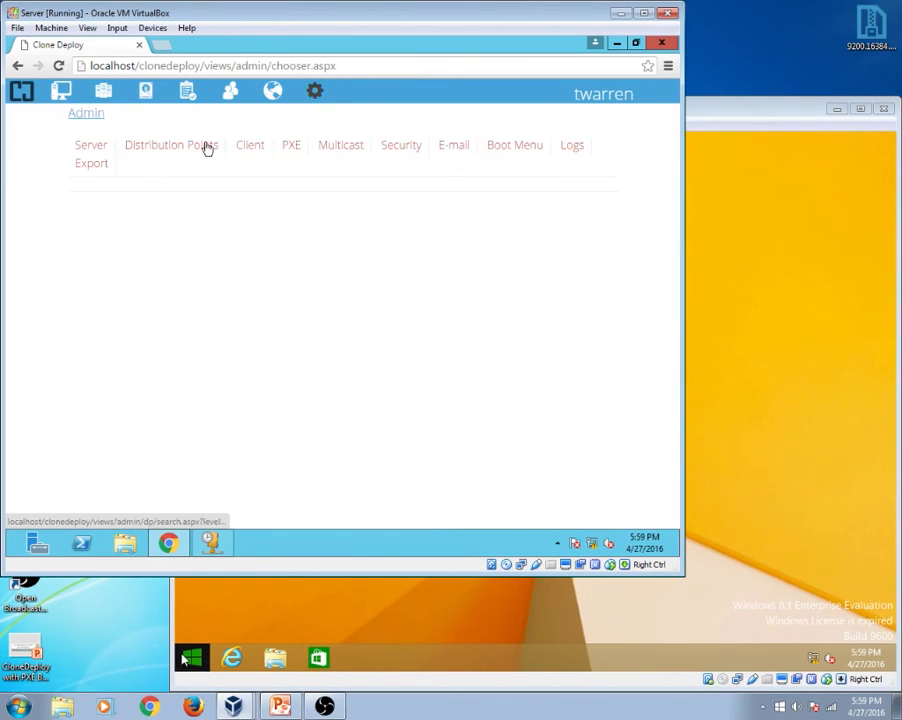
click(206, 146)
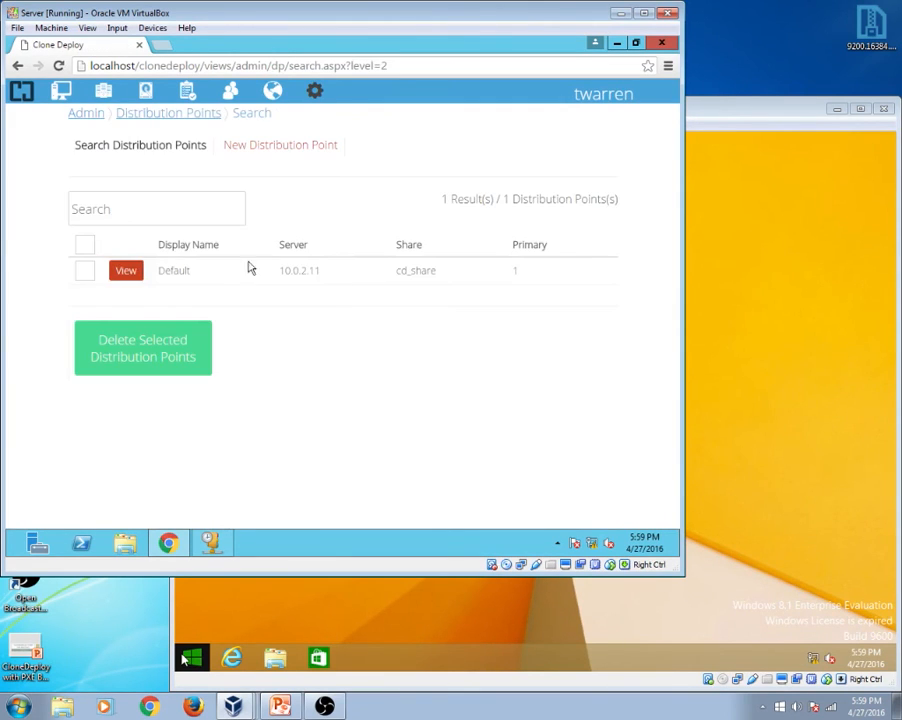
click(141, 270)
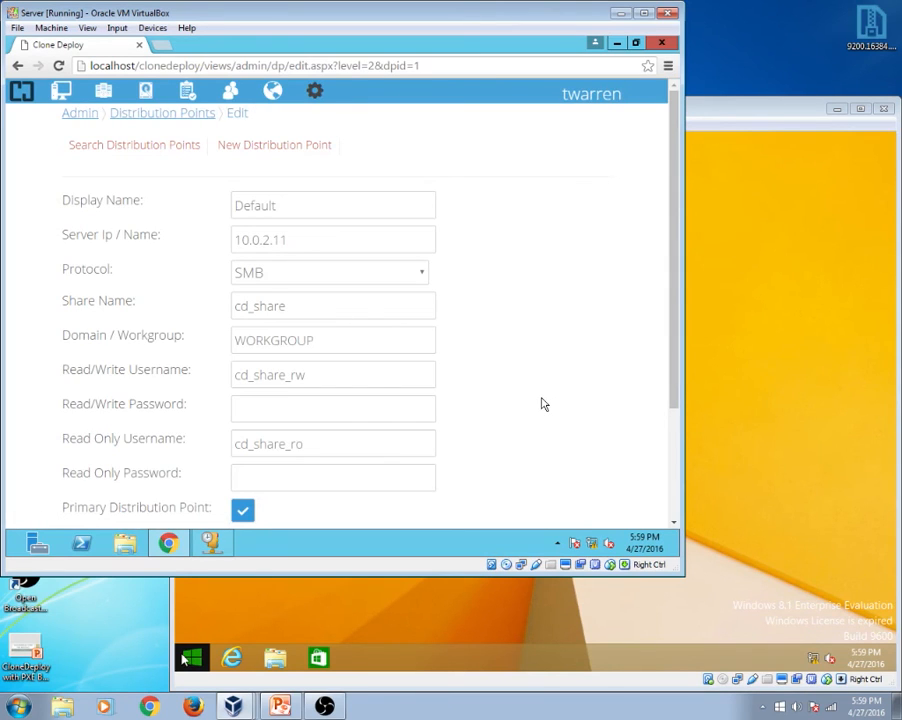
scroll(543, 404, down, 1)
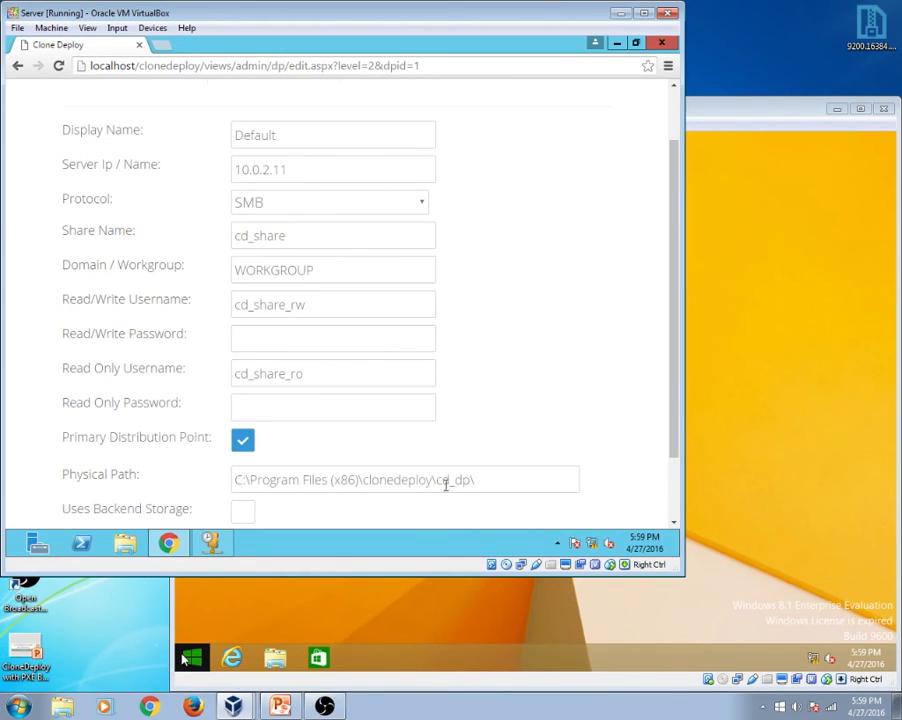
click(121, 549)
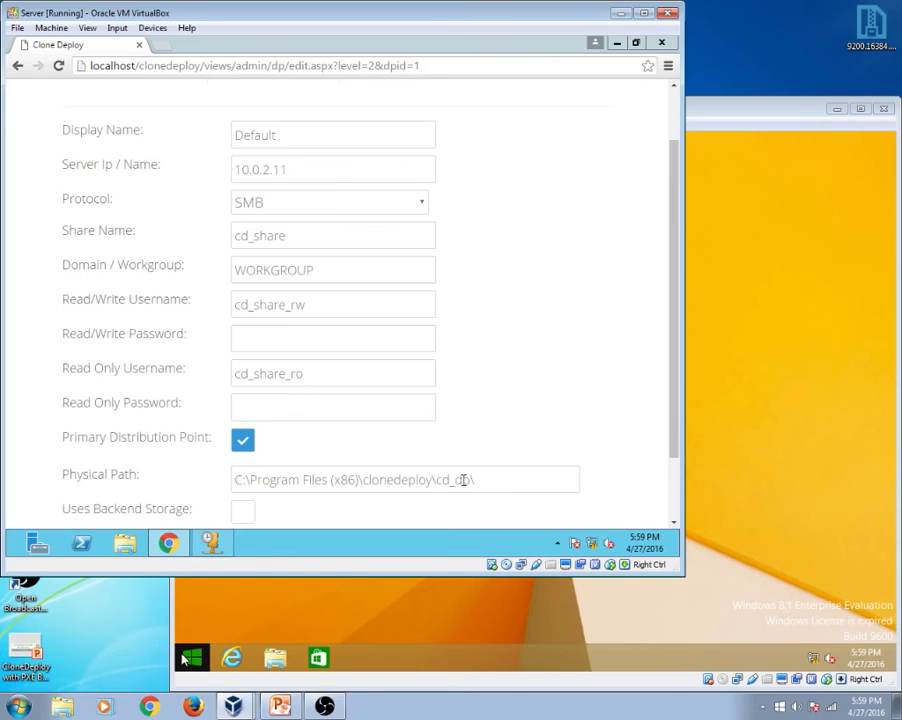
- Launch Command Prompt on the demo VM by searching for cmd from the Start screen
click(752, 107)
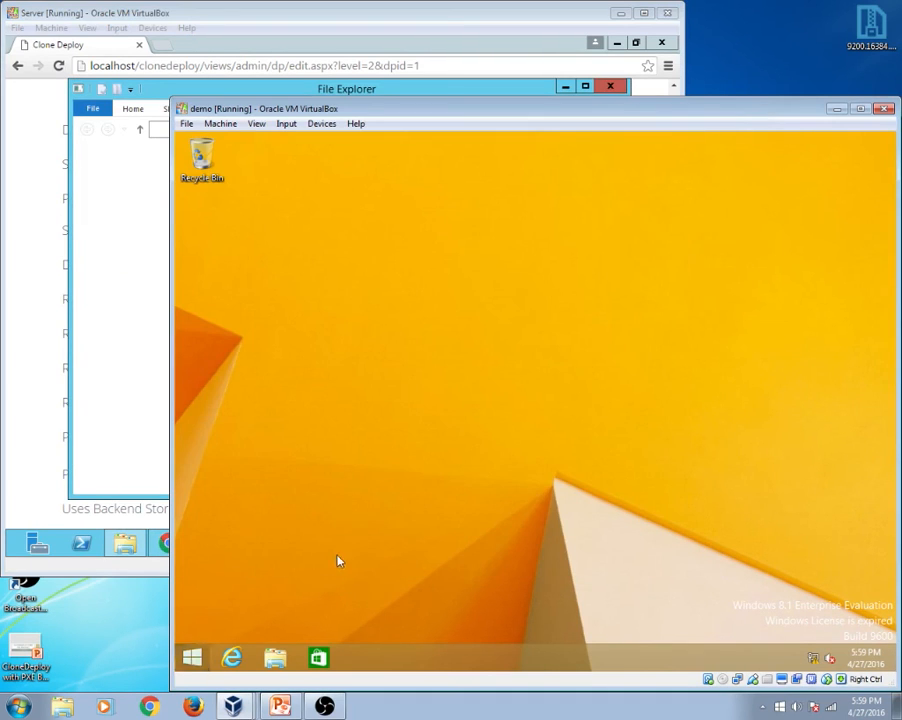
click(194, 656)
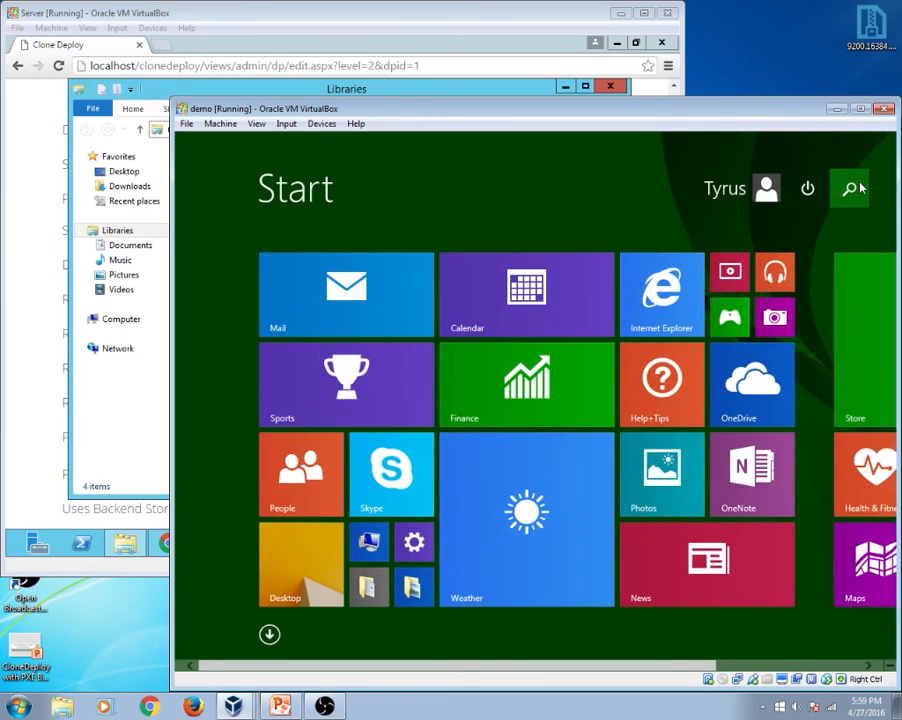
click(850, 188)
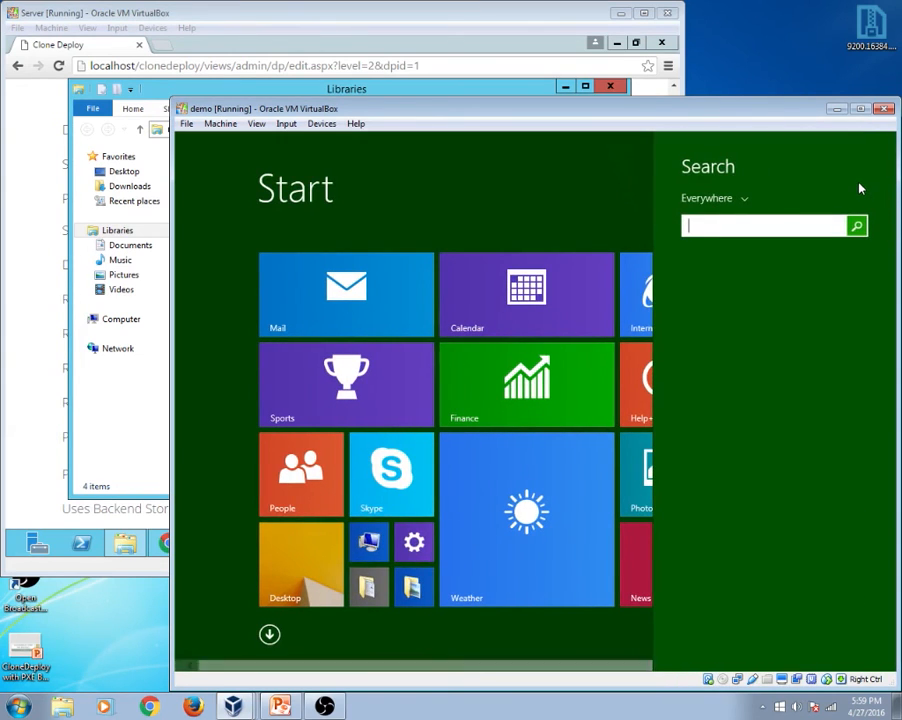
text(cmd)
key(Return)
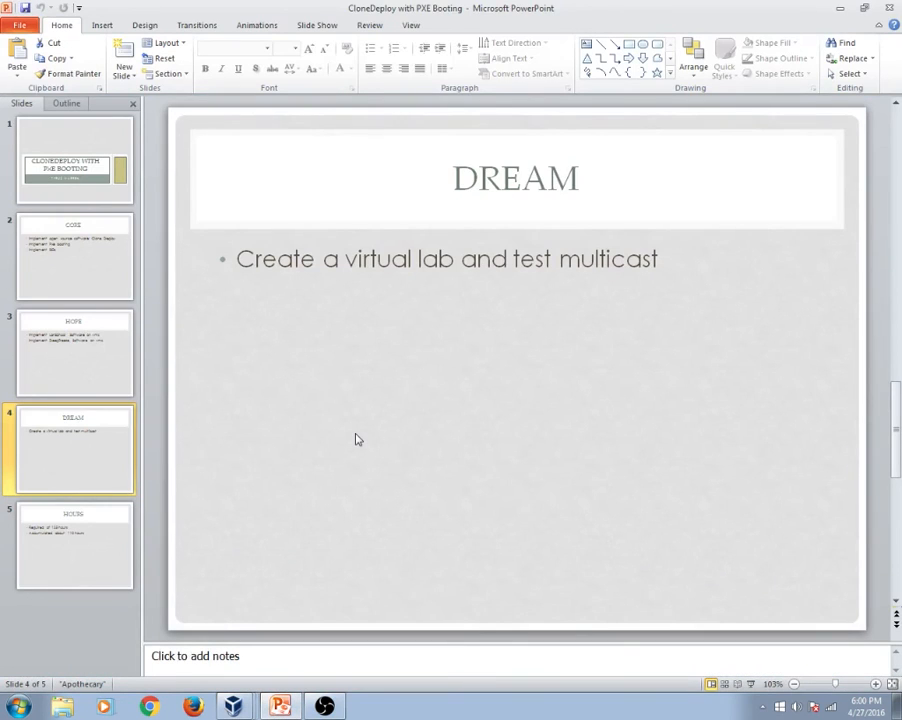
- Show the HOURS slide (5 of 5) and minimize PowerPoint
click(105, 571)
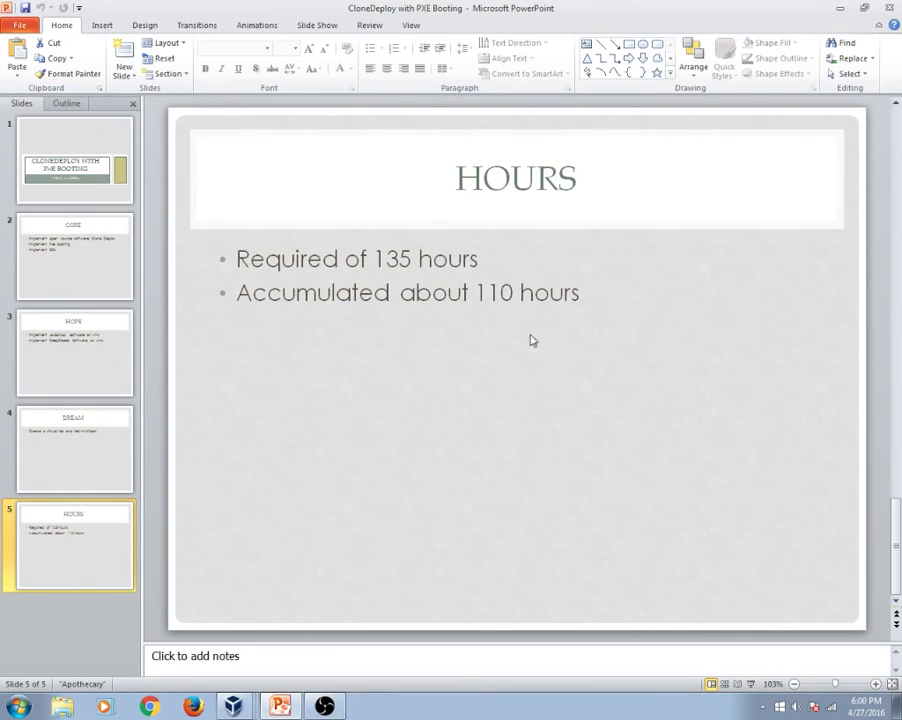
click(838, 8)
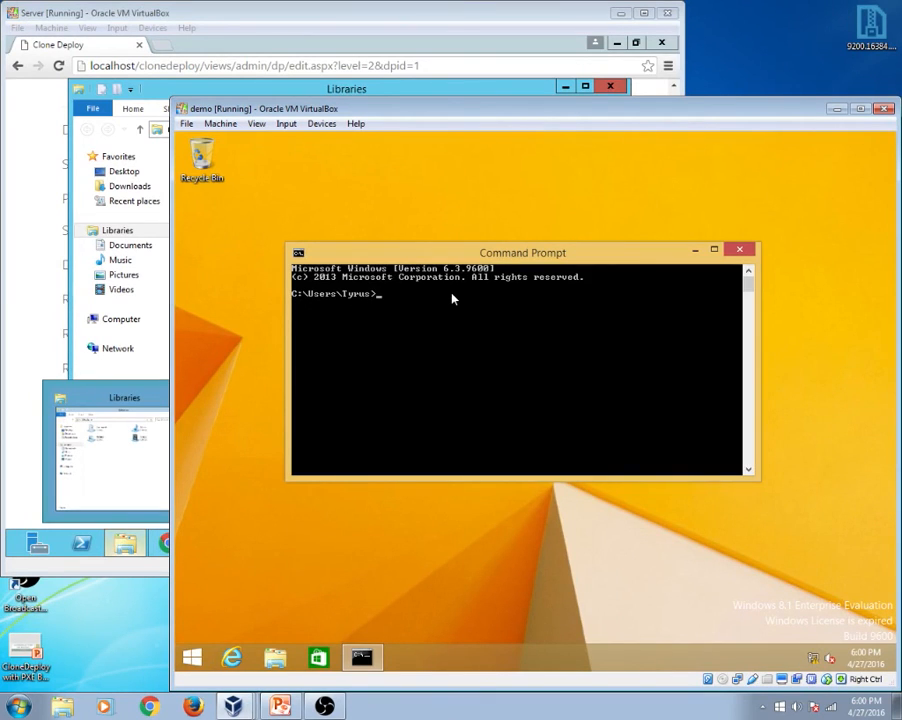
- Run ipconfig on the demo VM to confirm IPv4 address 10.0.2.16, then raise the server's Libraries window
text(ipconfig)
key(Return)
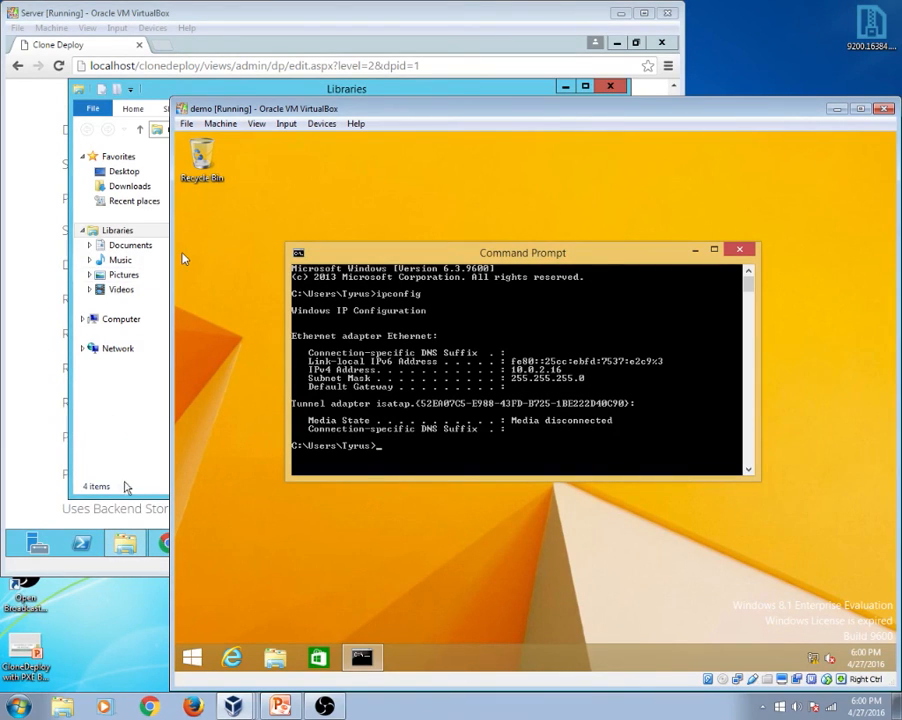
click(124, 482)
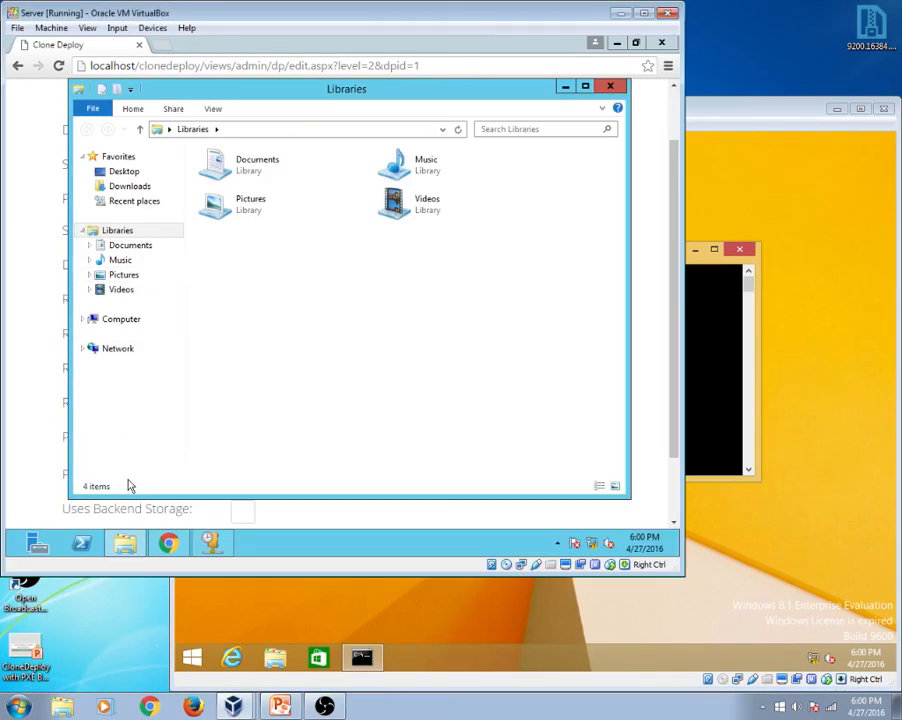
- Browse to C:\Program Files (x86)\clonedeploy\cd_dp\images\ubuntu\hd0 to see the image's part files and table
click(124, 318)
double_click(258, 190)
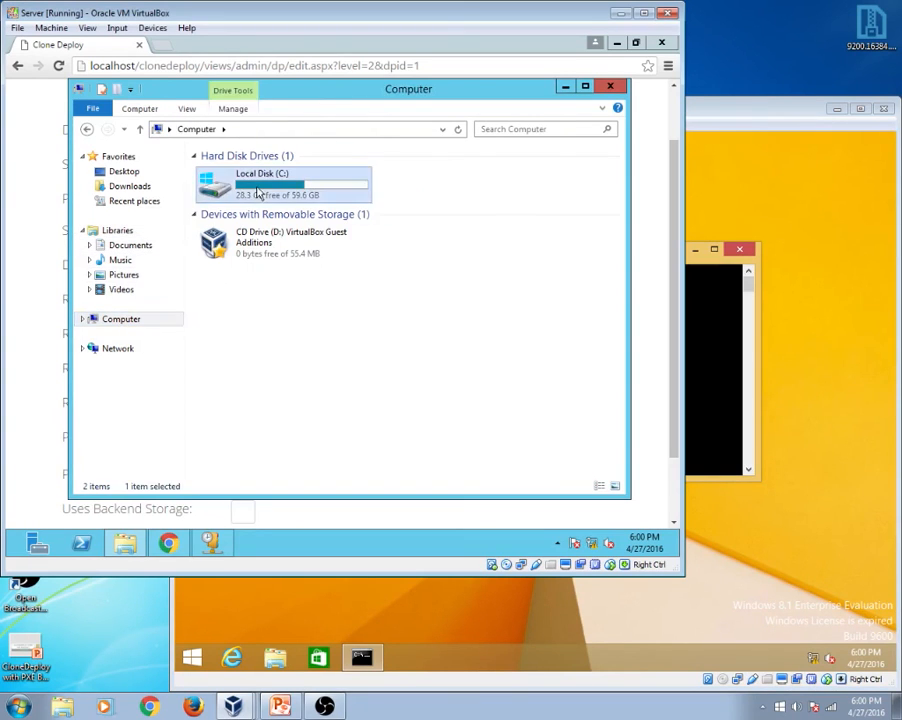
double_click(255, 214)
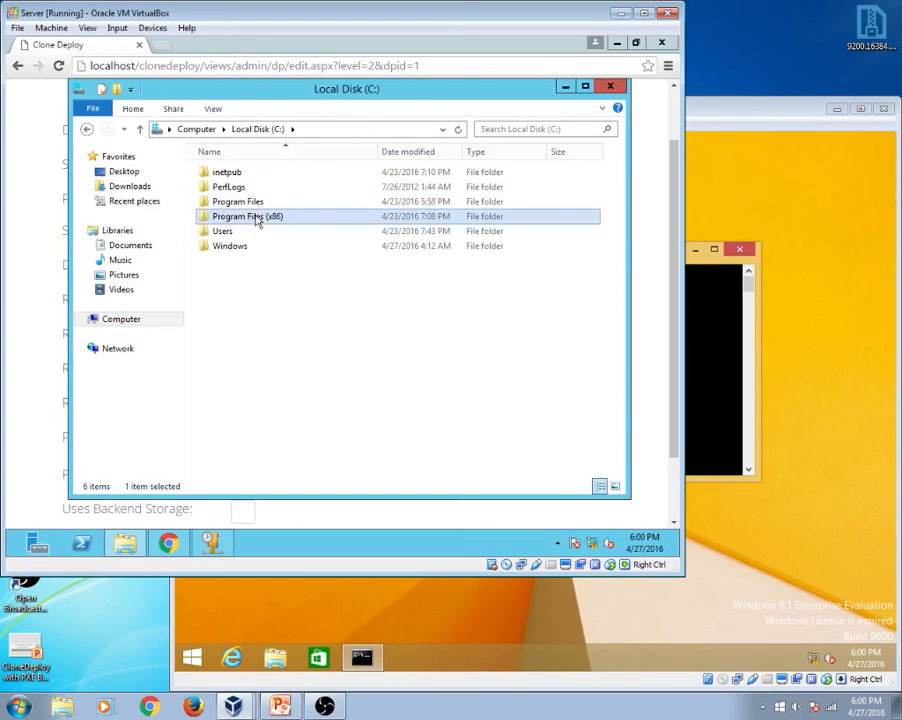
double_click(250, 175)
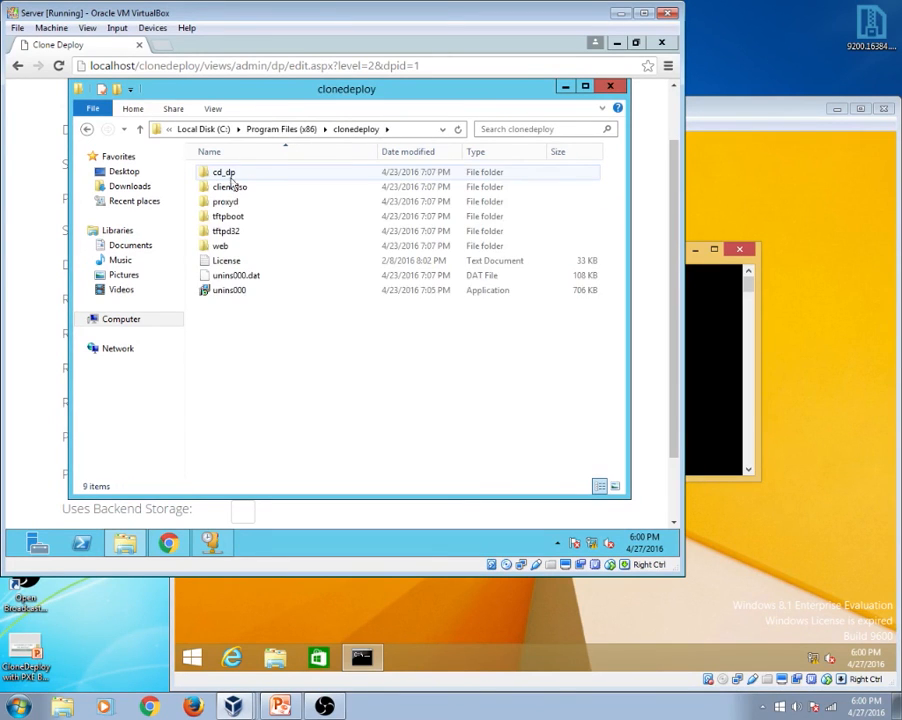
double_click(230, 174)
double_click(226, 174)
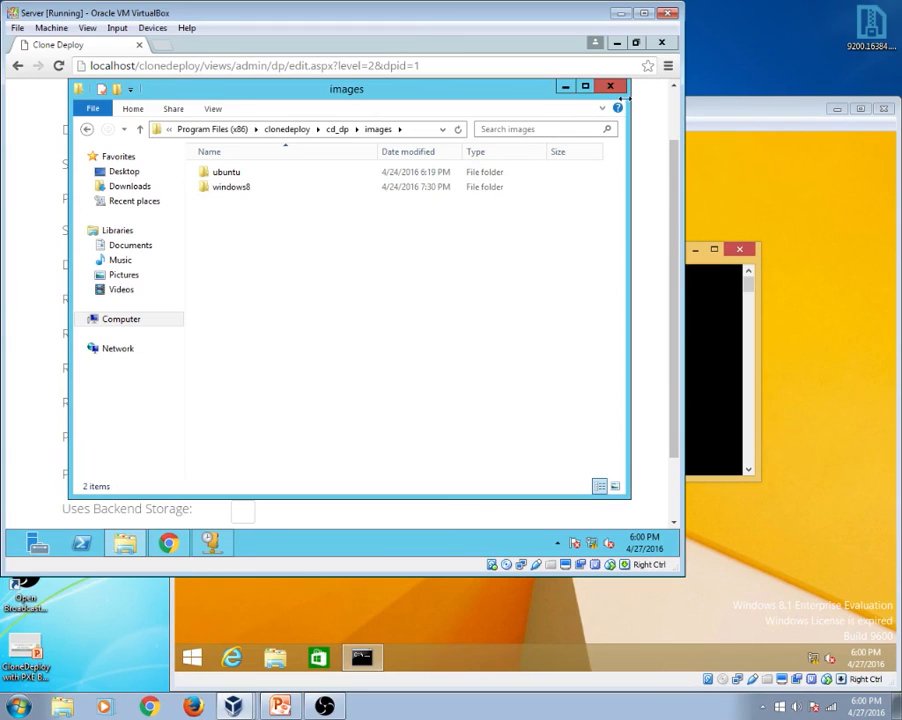
double_click(228, 174)
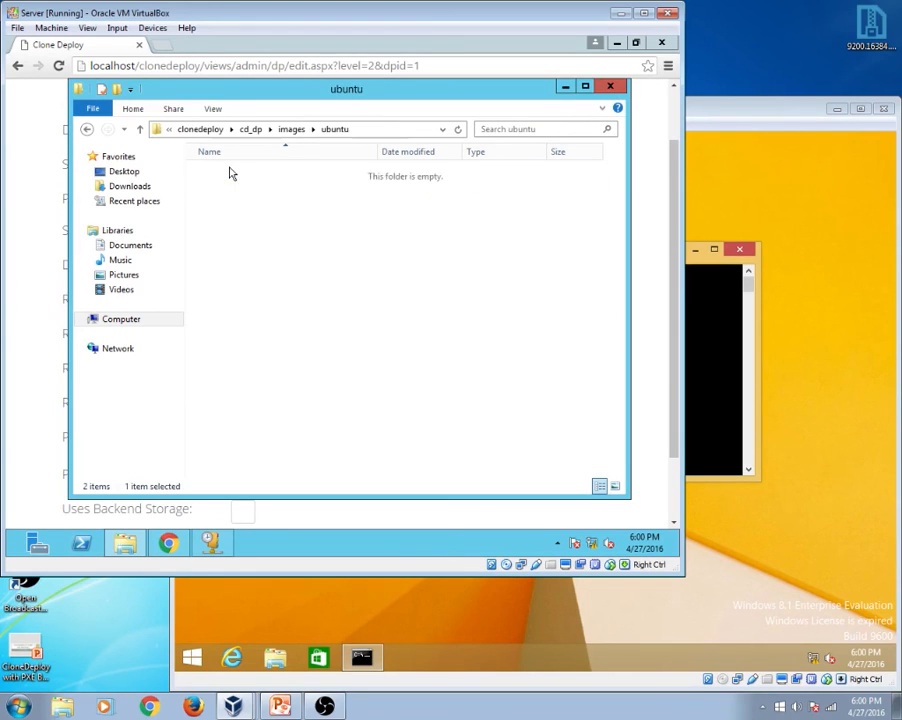
double_click(216, 173)
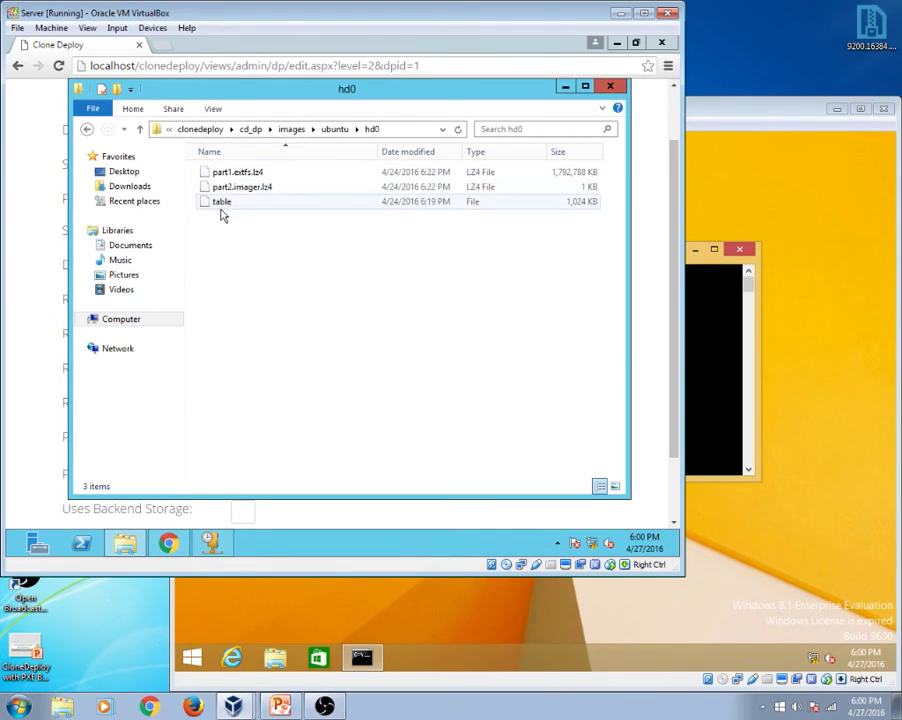
- Close the hd0 Explorer window and scroll CloneDeploy's Default distribution point settings back to the top
click(610, 86)
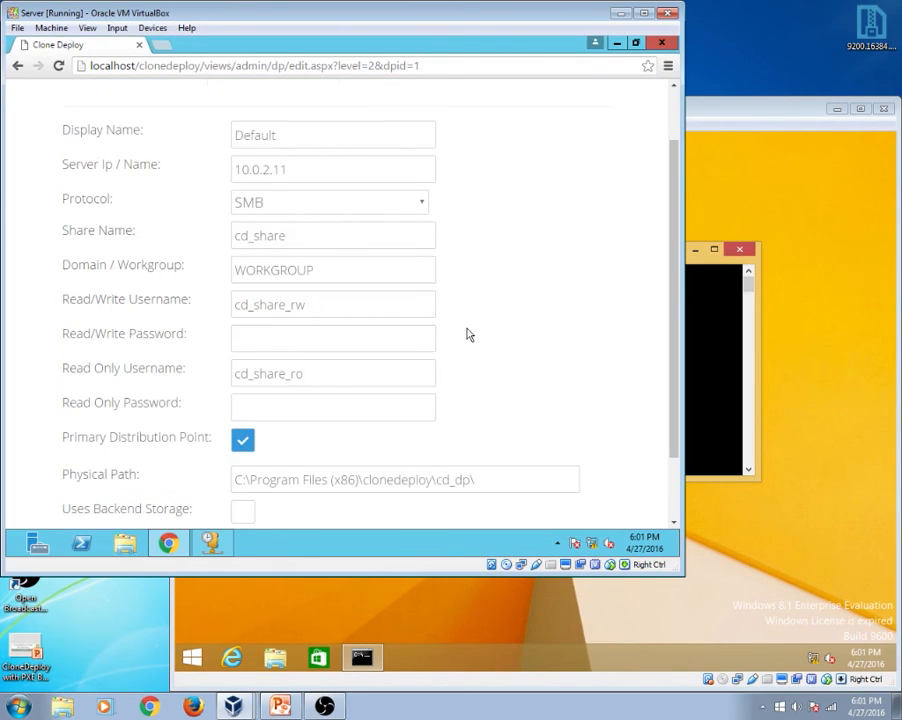
scroll(464, 332, up, 1)
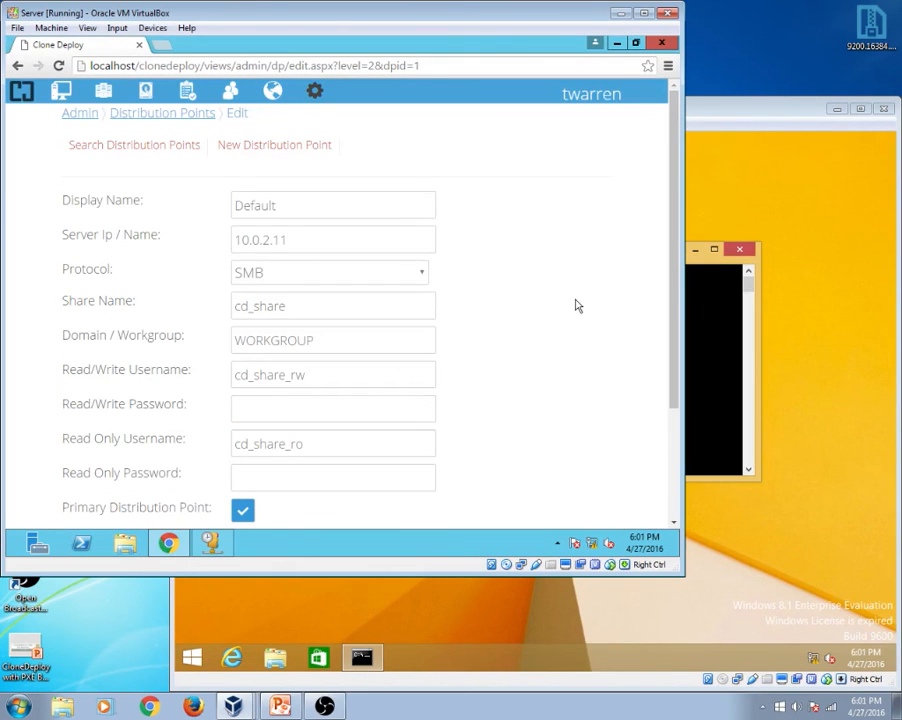